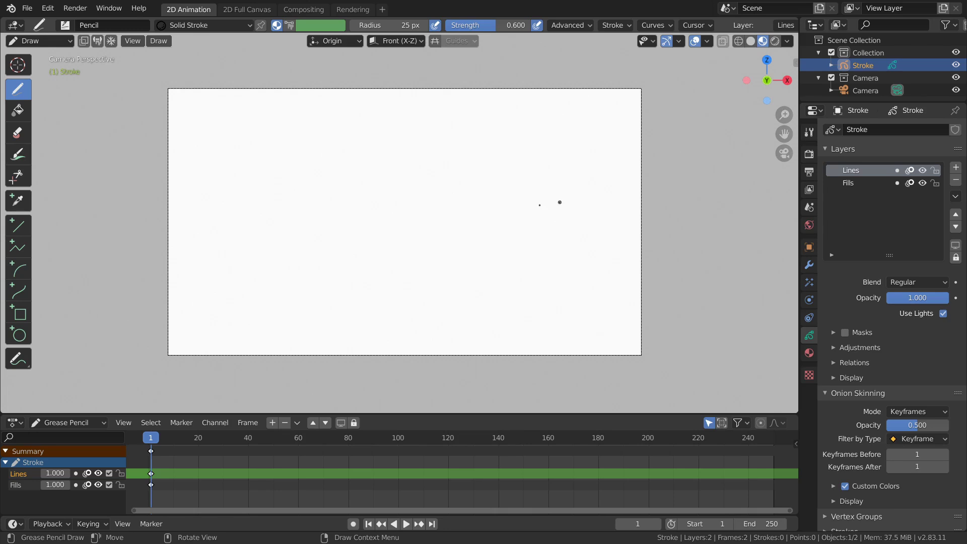
{"action": "scroll", "coordinate": [402, 217], "scroll_direction": "up", "scroll_amount": 2}
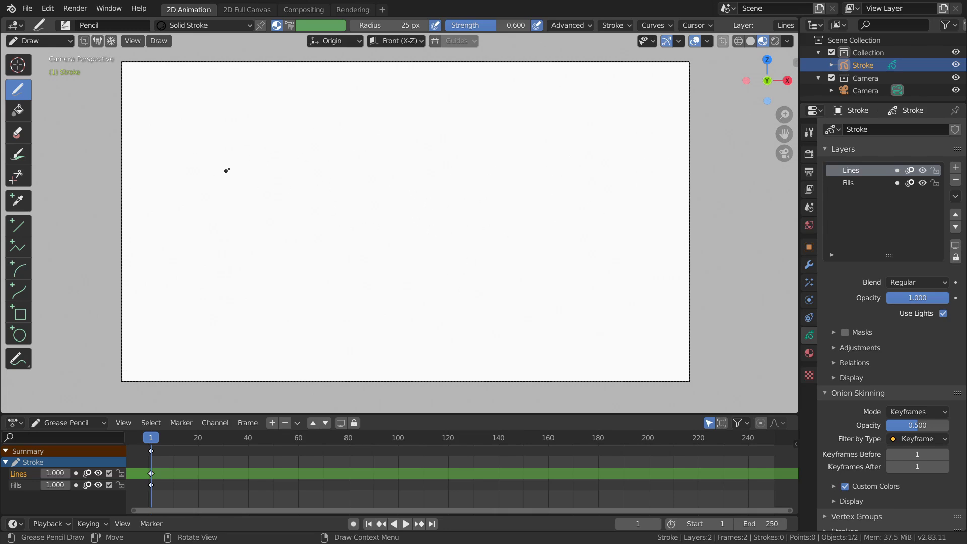
{"action": "scroll", "coordinate": [364, 171], "scroll_direction": "down", "scroll_amount": 3}
{"action": "scroll", "coordinate": [403, 186], "scroll_direction": "up", "scroll_amount": 3}
{"action": "scroll", "coordinate": [403, 196], "scroll_direction": "down", "scroll_amount": 3}
{"action": "scroll", "coordinate": [353, 206], "scroll_direction": "up", "scroll_amount": 3}
{"action": "scroll", "coordinate": [445, 179], "scroll_direction": "down", "scroll_amount": 1, "text": "ctrl"}
{"action": "scroll", "coordinate": [466, 195], "scroll_direction": "up", "scroll_amount": 3, "text": "ctrl"}
{"action": "scroll", "coordinate": [428, 197], "scroll_direction": "down", "scroll_amount": 2, "text": "ctrl"}
{"action": "scroll", "coordinate": [363, 200], "scroll_direction": "up", "scroll_amount": 1}
- Draw a small closed loop on each of frames 1 to 5, placing each one slightly further across the canvas
{"action": "mouse_move", "coordinate": [214, 142]}
{"action": "left_mouse_down"}
{"action": "mouse_move", "coordinate": [250, 148]}
{"action": "mouse_move", "coordinate": [241, 161]}
{"action": "mouse_move", "coordinate": [214, 141]}
{"action": "left_mouse_up"}
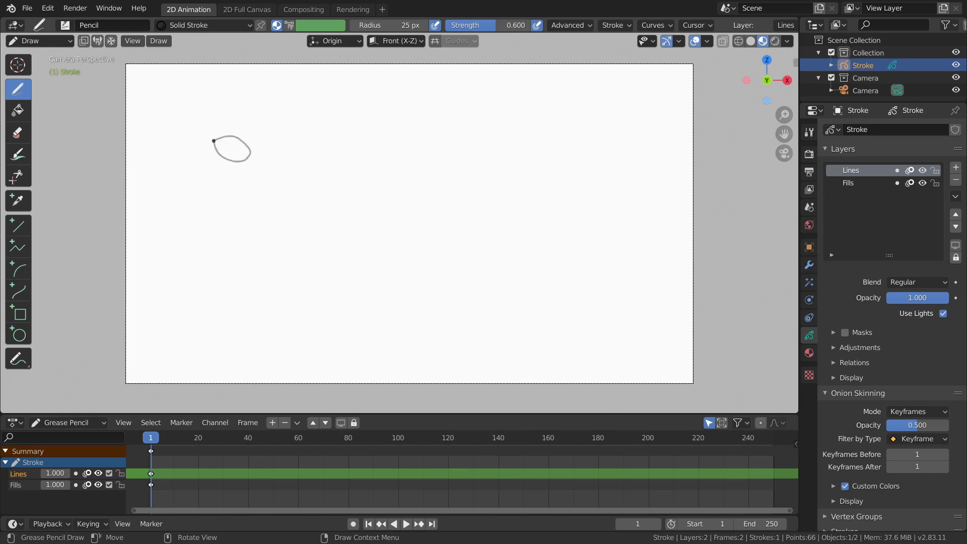
{"action": "key", "text": "Right"}
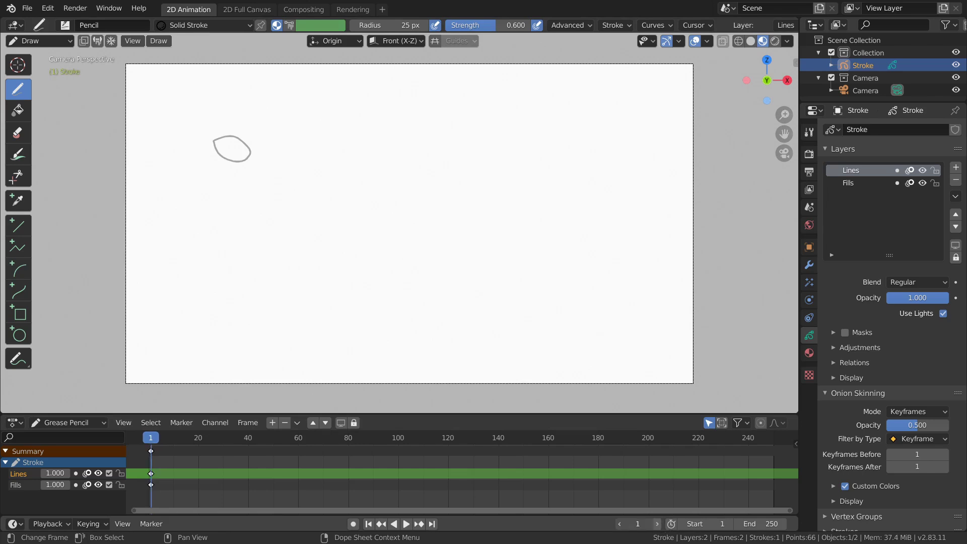
{"action": "mouse_move", "coordinate": [257, 138]}
{"action": "left_mouse_down"}
{"action": "mouse_move", "coordinate": [242, 162]}
{"action": "mouse_move", "coordinate": [252, 164]}
{"action": "mouse_move", "coordinate": [258, 138]}
{"action": "mouse_move", "coordinate": [272, 136]}
{"action": "mouse_move", "coordinate": [260, 146]}
{"action": "mouse_move", "coordinate": [273, 159]}
{"action": "mouse_move", "coordinate": [285, 135]}
{"action": "mouse_move", "coordinate": [282, 150]}
{"action": "mouse_move", "coordinate": [296, 158]}
{"action": "mouse_move", "coordinate": [296, 133]}
{"action": "mouse_move", "coordinate": [314, 135]}
{"action": "mouse_move", "coordinate": [307, 144]}
{"action": "mouse_move", "coordinate": [317, 157]}
{"action": "mouse_move", "coordinate": [323, 132]}
{"action": "left_mouse_up"}
{"action": "key", "text": "Right"}
{"action": "key", "text": "Right"}
{"action": "key", "text": "Right"}
- Play back the frame-by-frame loop animation and examine the drawn frames up close
{"action": "key", "text": "space"}
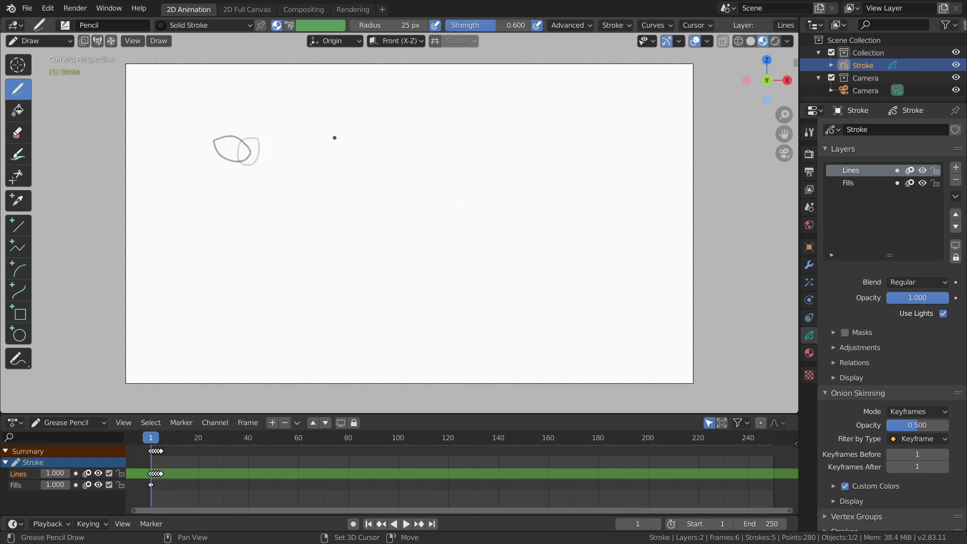
{"action": "key", "text": "space"}
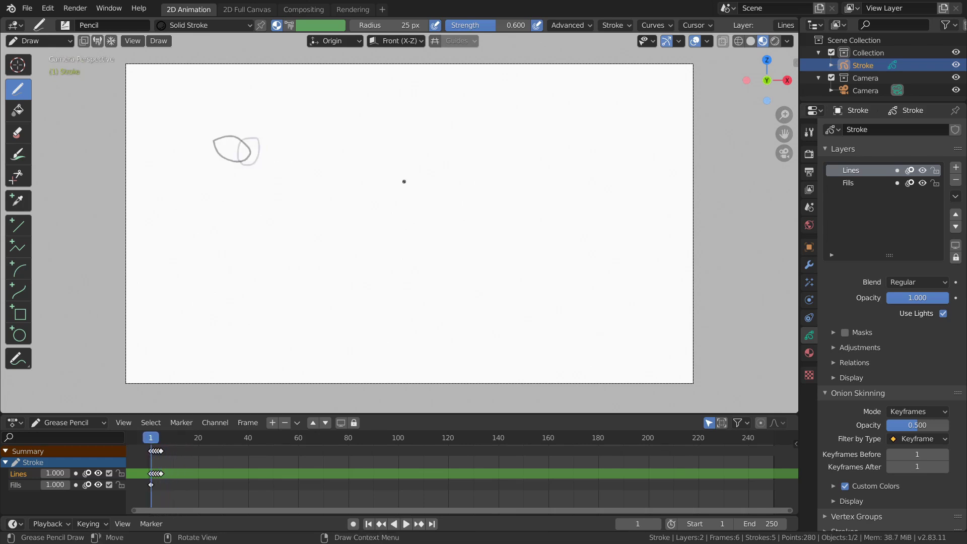
{"action": "scroll", "coordinate": [356, 167], "scroll_direction": "up", "scroll_amount": 3}
{"action": "key", "text": "space"}
{"action": "key", "text": "space"}
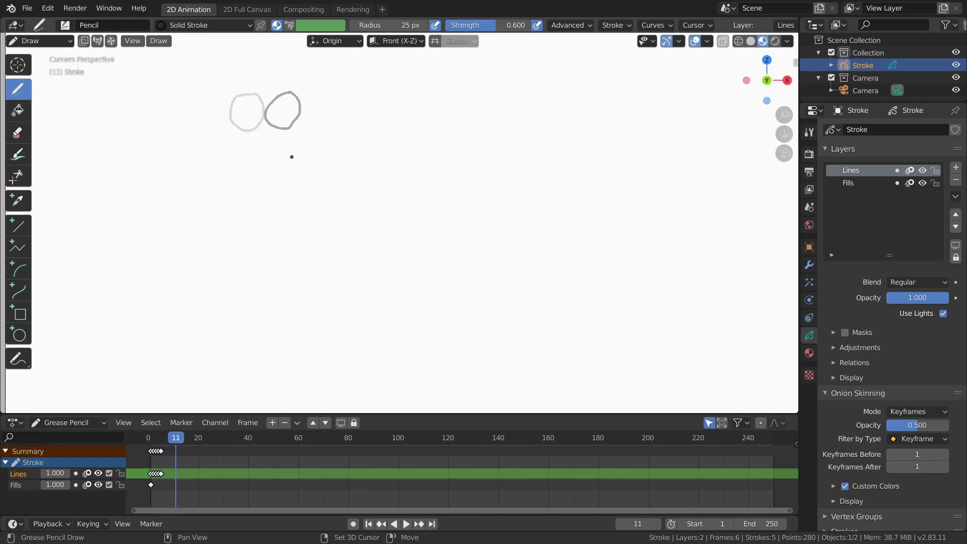
- Return to frame 1 and delete all keyframes of the Stroke object
{"action": "key", "text": "shift+Left"}
{"action": "right_click", "coordinate": [159, 463]}
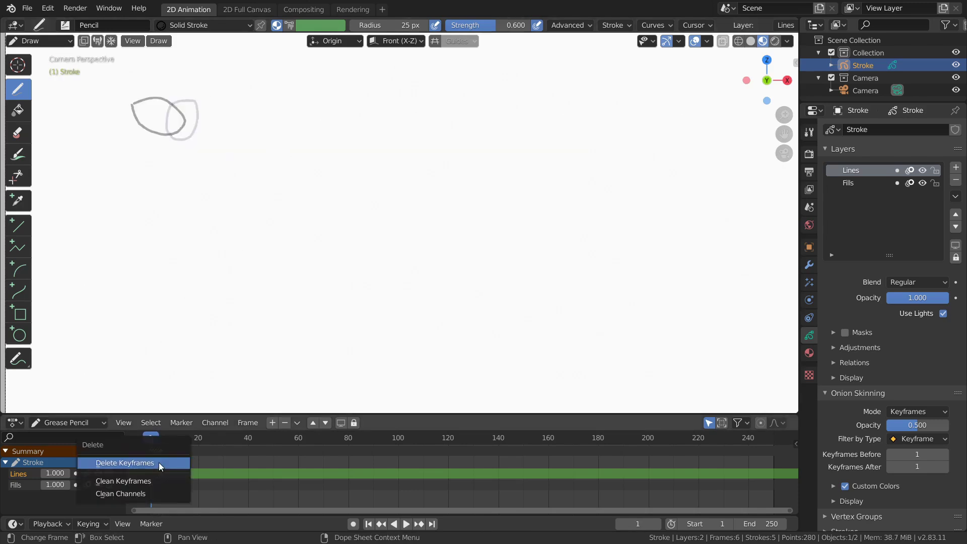
{"action": "left_click", "coordinate": [159, 463]}
{"action": "key", "text": "Home"}
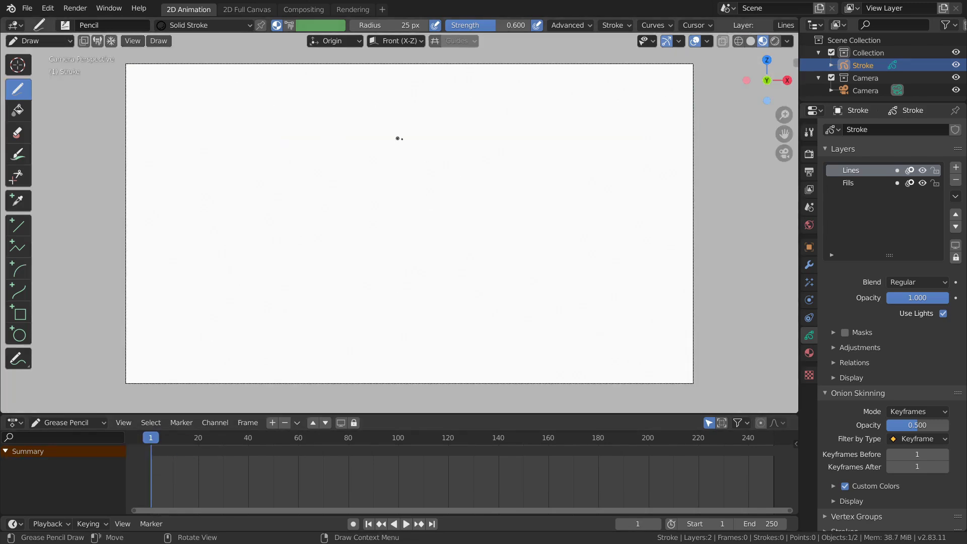
- Draw a freehand circle on frame 1 in the upper middle of the canvas and inspect its line up close
{"action": "mouse_move", "coordinate": [409, 133]}
{"action": "left_mouse_down"}
{"action": "mouse_move", "coordinate": [380, 144]}
{"action": "mouse_move", "coordinate": [373, 163]}
{"action": "mouse_move", "coordinate": [393, 187]}
{"action": "mouse_move", "coordinate": [412, 187]}
{"action": "mouse_move", "coordinate": [426, 173]}
{"action": "mouse_move", "coordinate": [408, 134]}
{"action": "left_mouse_up"}
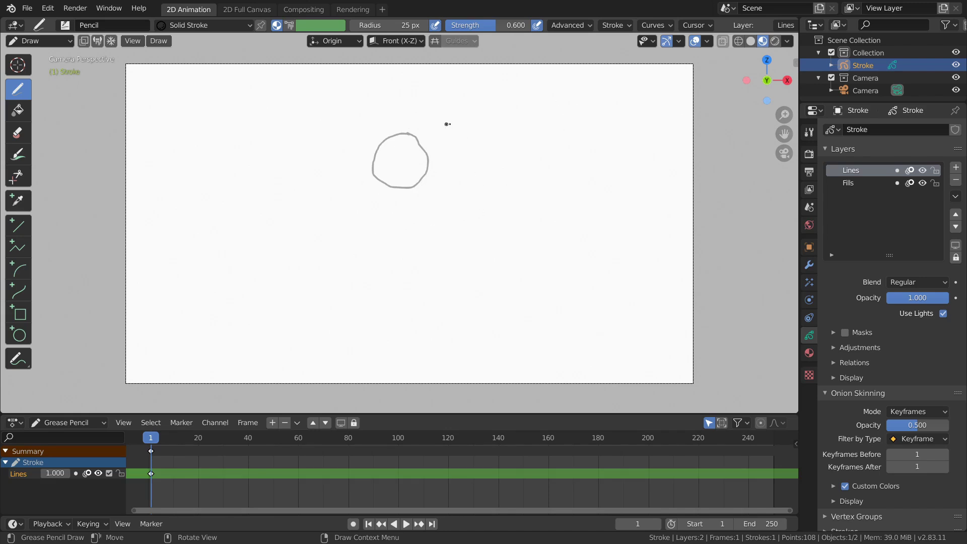
{"action": "scroll", "coordinate": [432, 124], "scroll_direction": "up", "scroll_amount": 5}
{"action": "middle_click_drag", "start_coordinate": [421, 123], "coordinate": [407, 270], "text": "shift"}
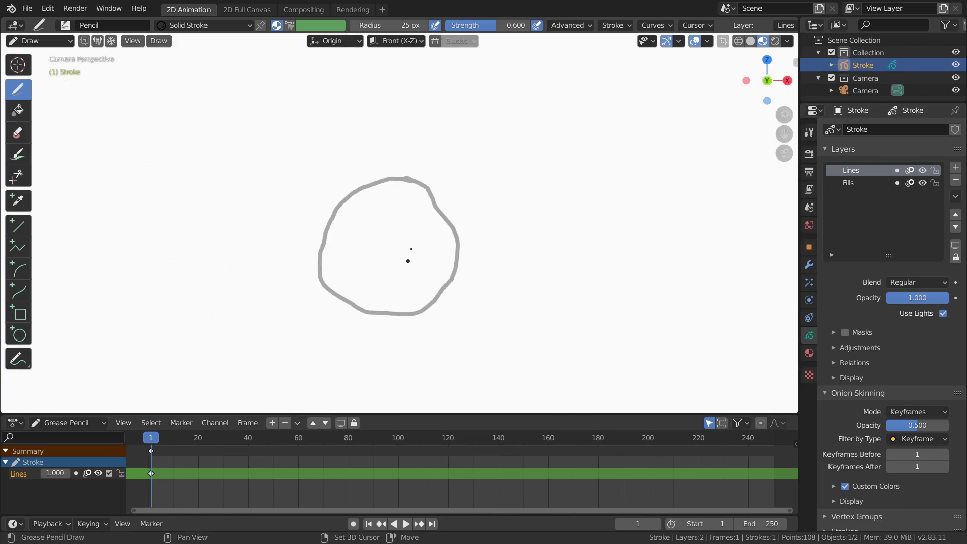
{"action": "scroll", "coordinate": [420, 216], "scroll_direction": "up", "scroll_amount": 2}
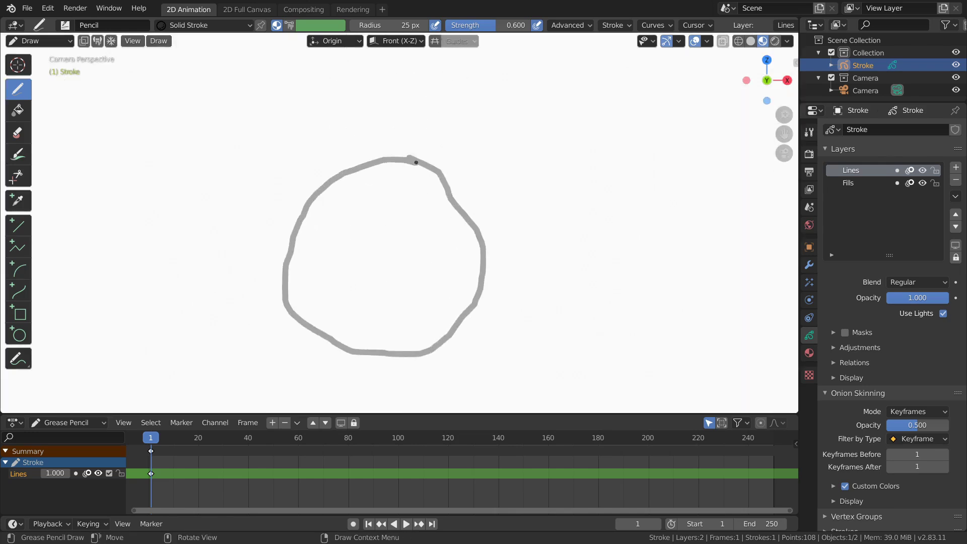
{"action": "scroll", "coordinate": [412, 156], "scroll_direction": "up", "scroll_amount": 1}
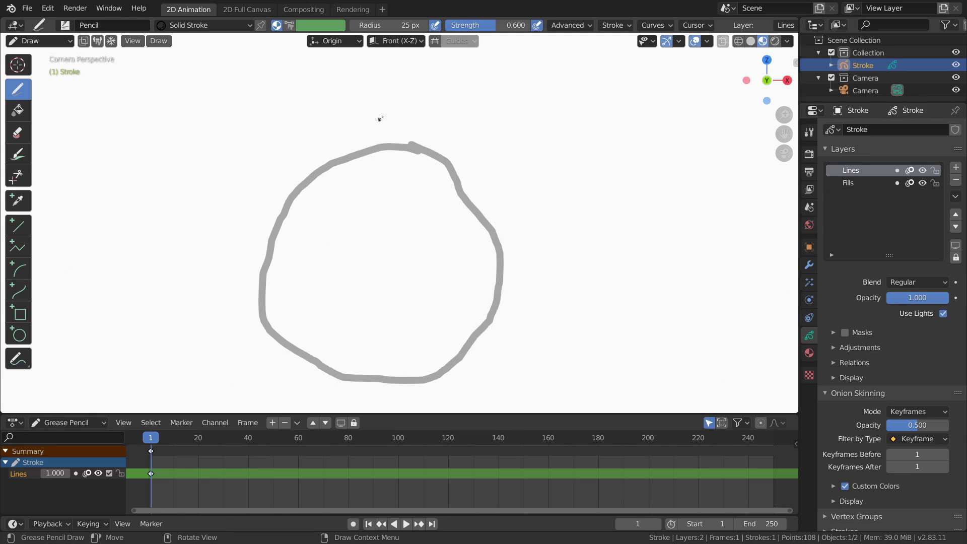
{"action": "scroll", "coordinate": [408, 182], "scroll_direction": "down", "scroll_amount": 3}
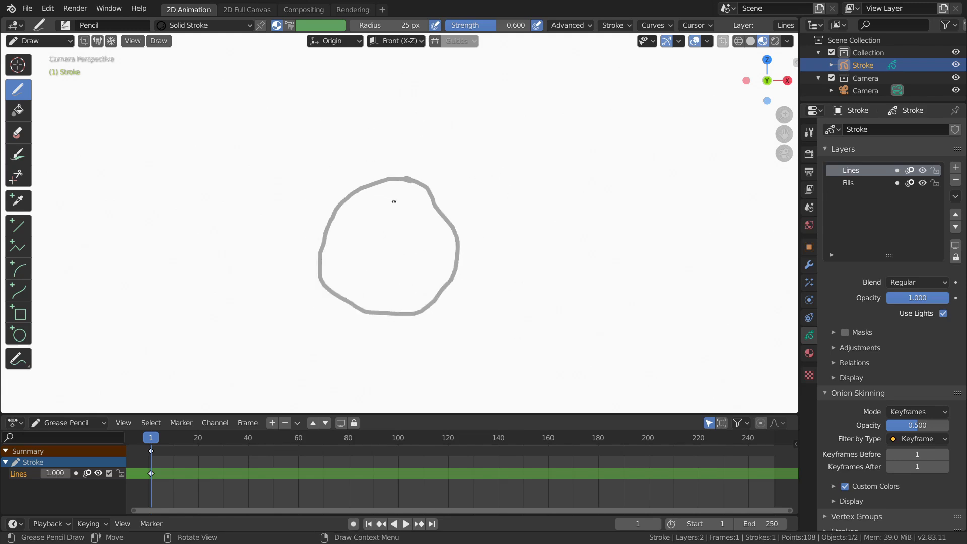
{"action": "scroll", "coordinate": [395, 201], "scroll_direction": "down", "scroll_amount": 4}
{"action": "middle_click_drag", "start_coordinate": [397, 224], "coordinate": [370, 182], "text": "shift"}
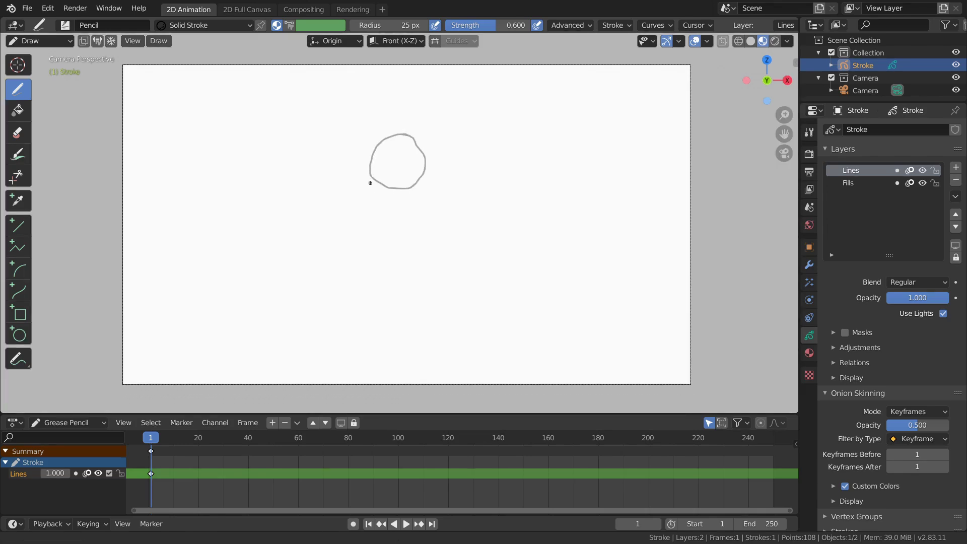
- Try several long freehand strokes across the canvas and undo them together with the circle
{"action": "mouse_move", "coordinate": [303, 270]}
{"action": "left_mouse_down"}
{"action": "mouse_move", "coordinate": [306, 249]}
{"action": "mouse_move", "coordinate": [411, 286]}
{"action": "mouse_move", "coordinate": [506, 216]}
{"action": "left_mouse_up"}
{"action": "mouse_move", "coordinate": [304, 322]}
{"action": "left_mouse_down"}
{"action": "mouse_move", "coordinate": [482, 310]}
{"action": "mouse_move", "coordinate": [573, 247]}
{"action": "left_mouse_up"}
{"action": "mouse_move", "coordinate": [211, 215]}
{"action": "left_mouse_down"}
{"action": "mouse_move", "coordinate": [316, 145]}
{"action": "mouse_move", "coordinate": [429, 204]}
{"action": "mouse_move", "coordinate": [520, 135]}
{"action": "left_mouse_up"}
{"action": "mouse_move", "coordinate": [272, 247]}
{"action": "left_mouse_down"}
{"action": "mouse_move", "coordinate": [304, 220]}
{"action": "mouse_move", "coordinate": [434, 180]}
{"action": "left_mouse_up"}
{"action": "key", "text": "ctrl+z"}
{"action": "key", "text": "ctrl+z"}
{"action": "key", "text": "ctrl+z"}
{"action": "key", "text": "ctrl+z"}
{"action": "key", "text": "ctrl+z"}
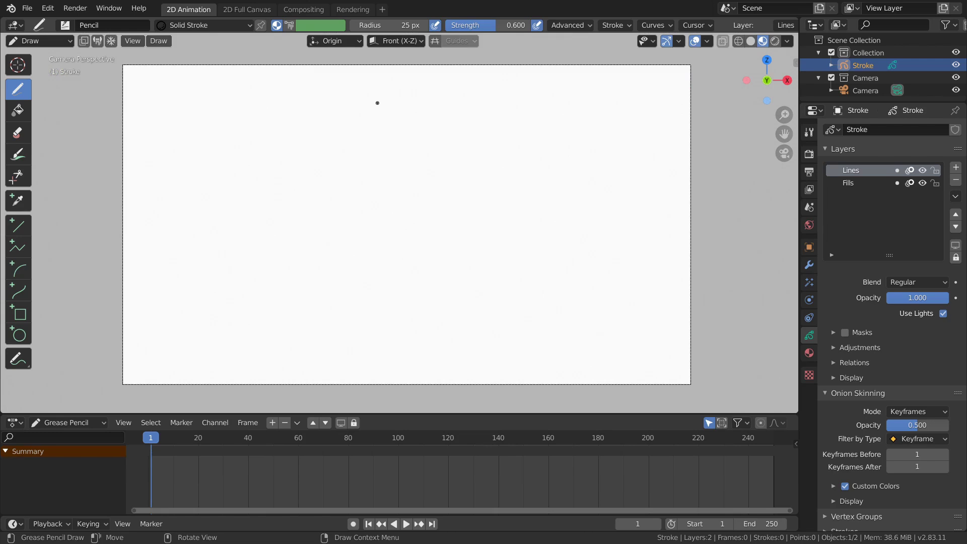
{"action": "mouse_move", "coordinate": [296, 184]}
{"action": "left_mouse_down"}
{"action": "mouse_move", "coordinate": [321, 164]}
{"action": "mouse_move", "coordinate": [388, 175]}
{"action": "mouse_move", "coordinate": [504, 159]}
{"action": "left_mouse_up"}
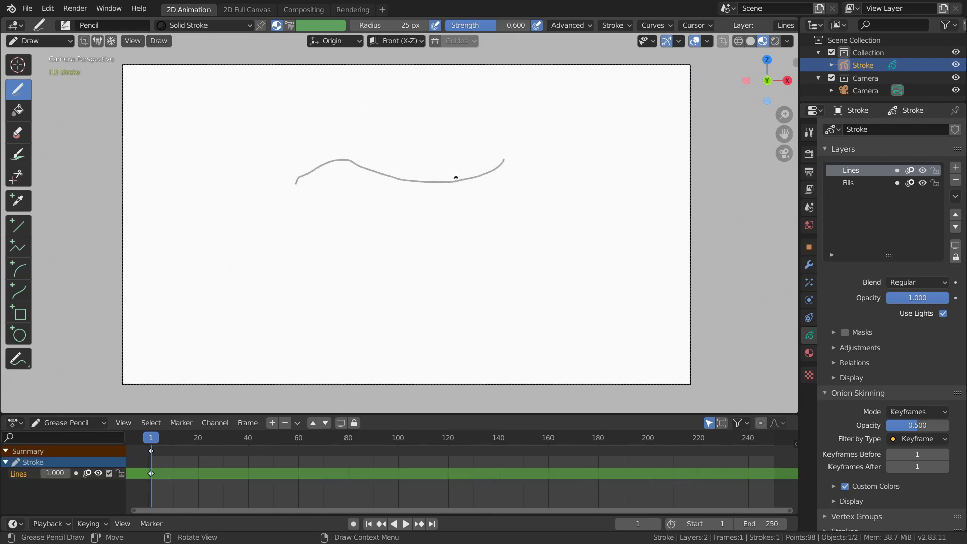
{"action": "key", "text": "ctrl+z"}
- Create a new 2D Animation file without saving the current changes
{"action": "key", "text": "ctrl+n"}
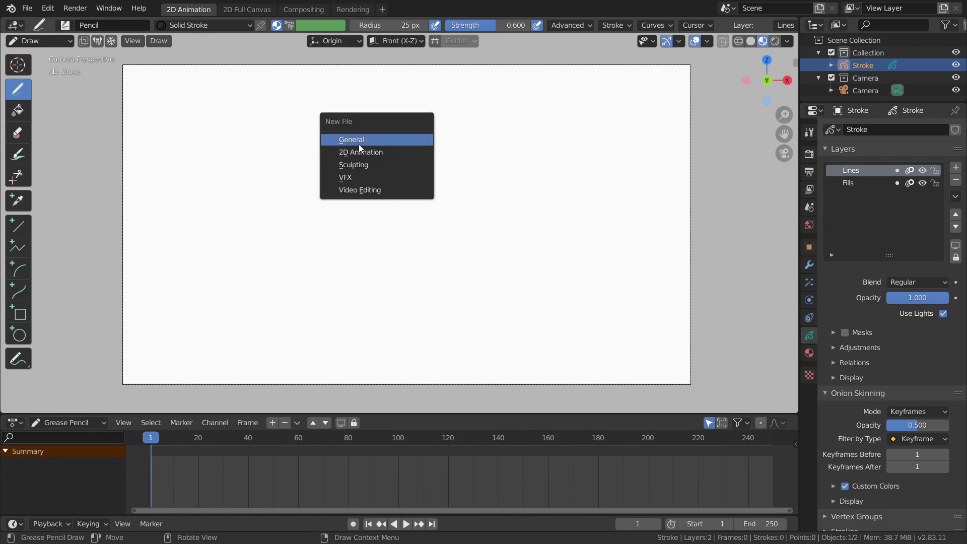
{"action": "left_click", "coordinate": [355, 152]}
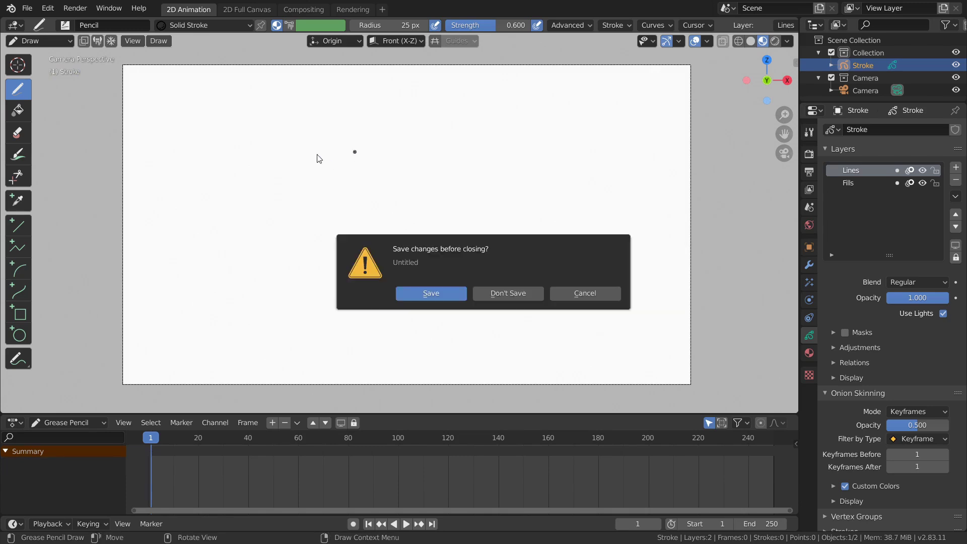
{"action": "left_click", "coordinate": [501, 289]}
- Try wavy pencil strokes at the default 25 px radius and 0.600 strength, undoing each one
{"action": "mouse_move", "coordinate": [301, 250]}
{"action": "left_mouse_down"}
{"action": "mouse_move", "coordinate": [336, 221]}
{"action": "mouse_move", "coordinate": [437, 238]}
{"action": "mouse_move", "coordinate": [480, 214]}
{"action": "left_mouse_up"}
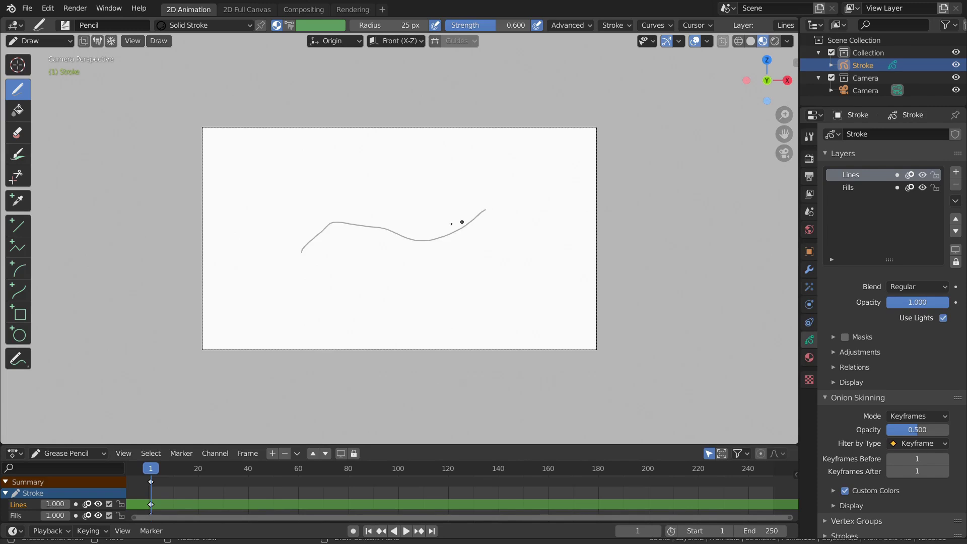
{"action": "scroll", "coordinate": [421, 222], "scroll_direction": "up", "scroll_amount": 2}
{"action": "key", "text": "ctrl+z"}
{"action": "scroll", "coordinate": [414, 211], "scroll_direction": "up", "scroll_amount": 1}
{"action": "mouse_move", "coordinate": [299, 232]}
{"action": "left_mouse_down"}
{"action": "mouse_move", "coordinate": [463, 215]}
{"action": "mouse_move", "coordinate": [493, 208]}
{"action": "left_mouse_up"}
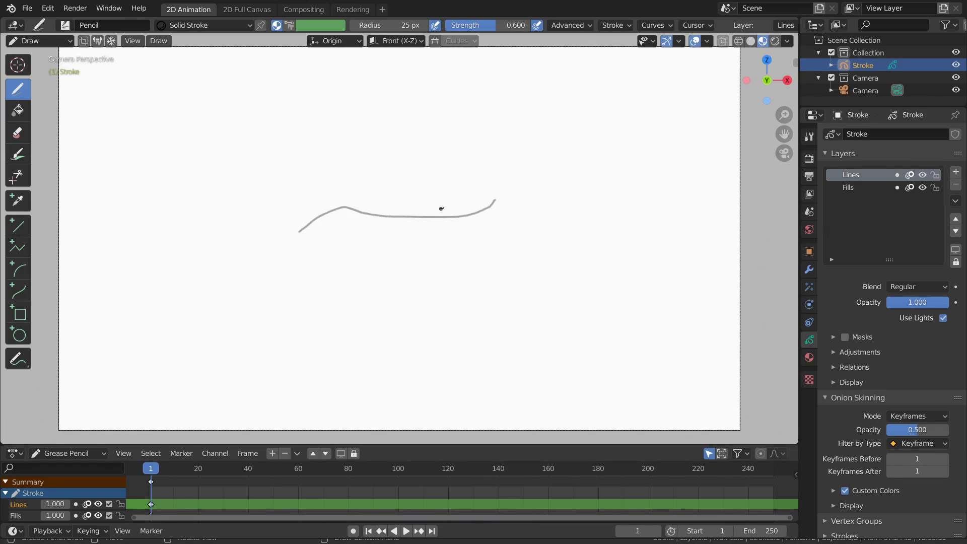
{"action": "key", "text": "ctrl+z"}
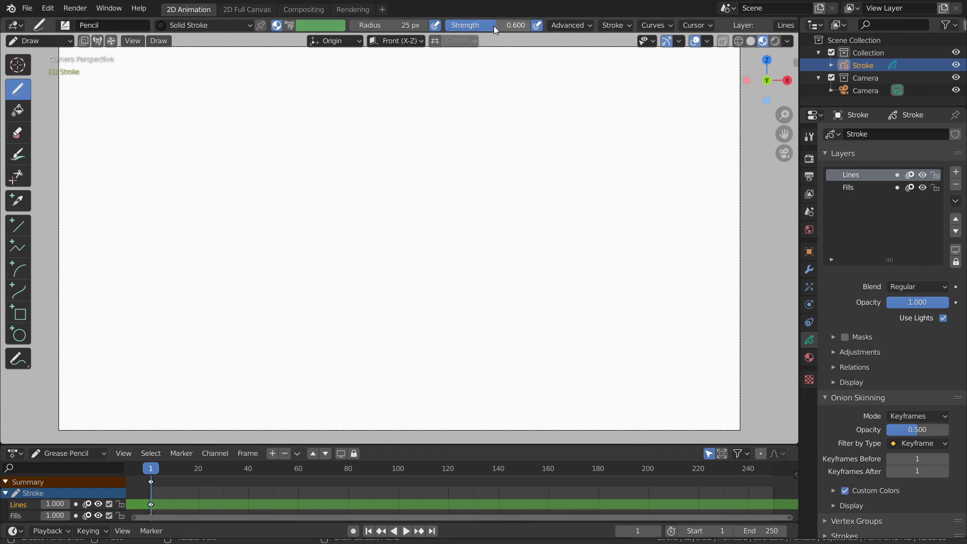
{"action": "mouse_move", "coordinate": [330, 216]}
{"action": "left_mouse_down"}
{"action": "mouse_move", "coordinate": [364, 183]}
{"action": "mouse_move", "coordinate": [440, 212]}
{"action": "mouse_move", "coordinate": [492, 166]}
{"action": "left_mouse_up"}
{"action": "key", "text": "ctrl+z"}
- Test the pencil with one stroke at a higher strength and one at a lower strength, undoing both
{"action": "left_click_drag", "start_coordinate": [494, 28], "coordinate": [536, 30]}
{"action": "mouse_move", "coordinate": [297, 230]}
{"action": "left_mouse_down"}
{"action": "mouse_move", "coordinate": [362, 231]}
{"action": "mouse_move", "coordinate": [440, 193]}
{"action": "mouse_move", "coordinate": [466, 161]}
{"action": "left_mouse_up"}
{"action": "key", "text": "ctrl+z"}
{"action": "left_click_drag", "start_coordinate": [492, 26], "coordinate": [423, 27]}
{"action": "mouse_move", "coordinate": [252, 226]}
{"action": "left_mouse_down"}
{"action": "mouse_move", "coordinate": [264, 209]}
{"action": "mouse_move", "coordinate": [290, 229]}
{"action": "mouse_move", "coordinate": [367, 190]}
{"action": "left_mouse_up"}
{"action": "scroll", "coordinate": [317, 218], "scroll_direction": "up", "scroll_amount": 4}
{"action": "key", "text": "ctrl+z"}
{"action": "scroll", "coordinate": [382, 172], "scroll_direction": "down", "scroll_amount": 4}
- Set the pencil strength to 0.468, try a few freehand strokes, and undo them all
{"action": "left_click_drag", "start_coordinate": [473, 24], "coordinate": [486, 25]}
{"action": "left_click_drag", "start_coordinate": [342, 264], "coordinate": [482, 208]}
{"action": "scroll", "coordinate": [443, 224], "scroll_direction": "up", "scroll_amount": 2}
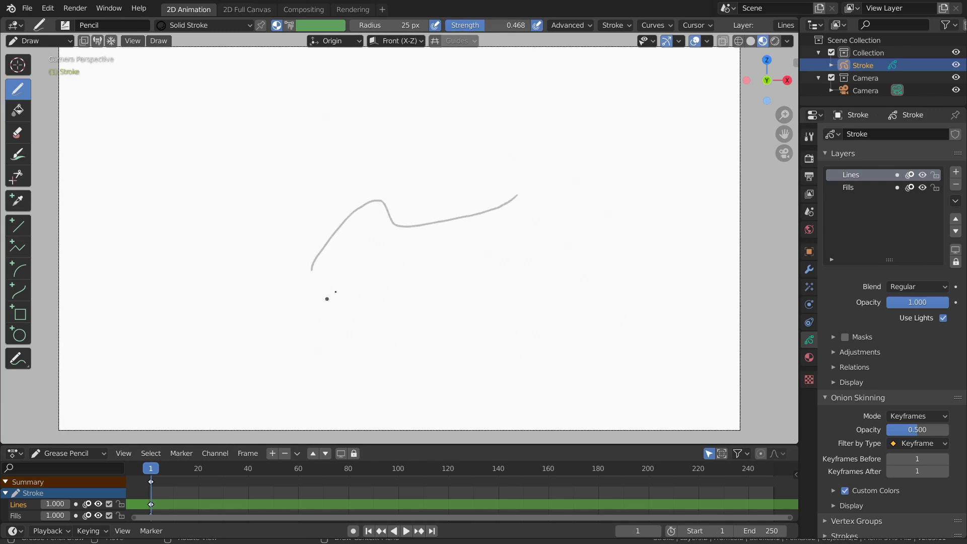
{"action": "left_click_drag", "start_coordinate": [496, 25], "coordinate": [508, 25]}
{"action": "left_click_drag", "start_coordinate": [359, 193], "coordinate": [476, 219]}
{"action": "left_click_drag", "start_coordinate": [479, 126], "coordinate": [324, 269]}
{"action": "key", "text": "ctrl+z"}
{"action": "key", "text": "ctrl+z"}
{"action": "key", "text": "ctrl+z"}
{"action": "key", "text": "ctrl+z"}
{"action": "key", "text": "ctrl+z"}
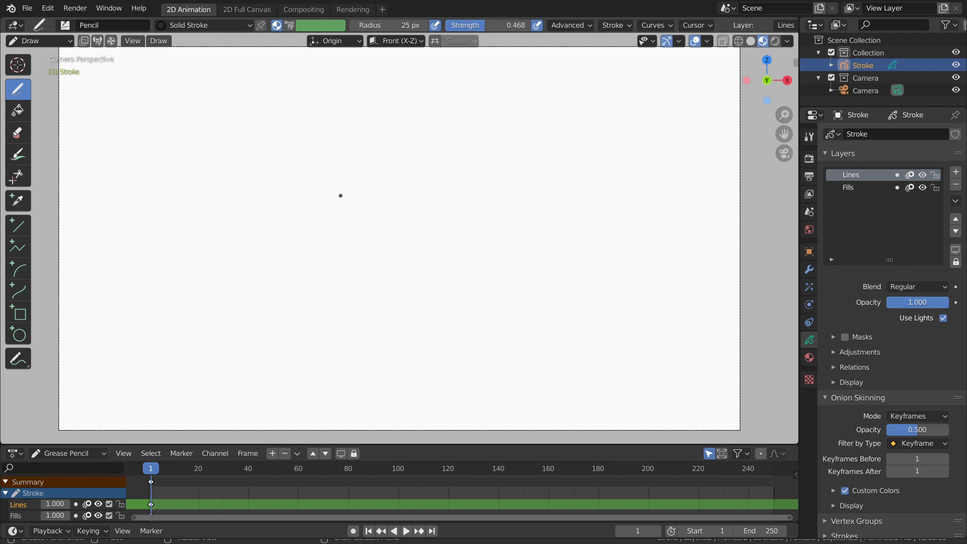
- Draw a wavy line at pencil strength 1.000 and a second one above it at strength 0.462
{"action": "key", "text": "shift+f"}
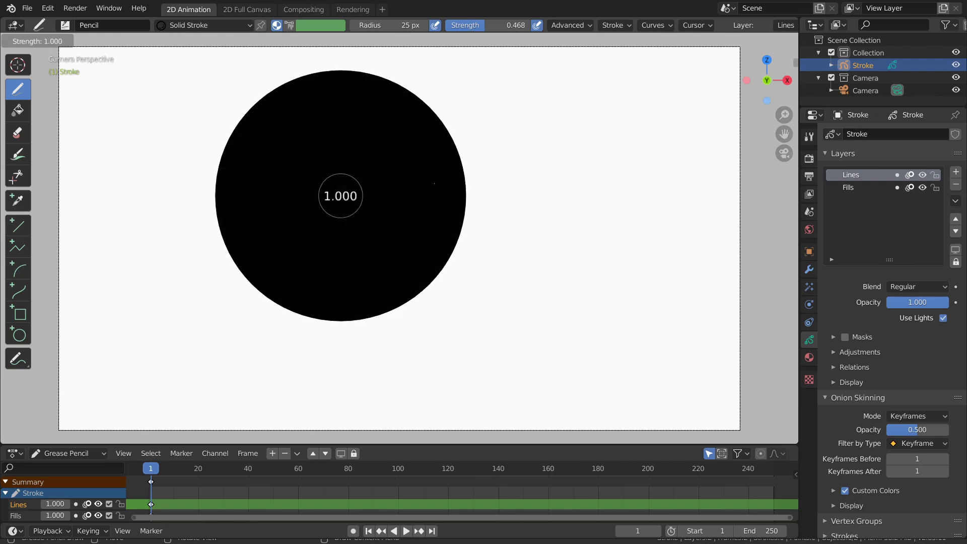
{"action": "key", "text": "Return"}
{"action": "mouse_move", "coordinate": [292, 237]}
{"action": "left_mouse_down"}
{"action": "mouse_move", "coordinate": [317, 215]}
{"action": "mouse_move", "coordinate": [422, 227]}
{"action": "mouse_move", "coordinate": [486, 201]}
{"action": "left_mouse_up"}
{"action": "key", "text": "shift+f"}
{"action": "left_click", "coordinate": [396, 200]}
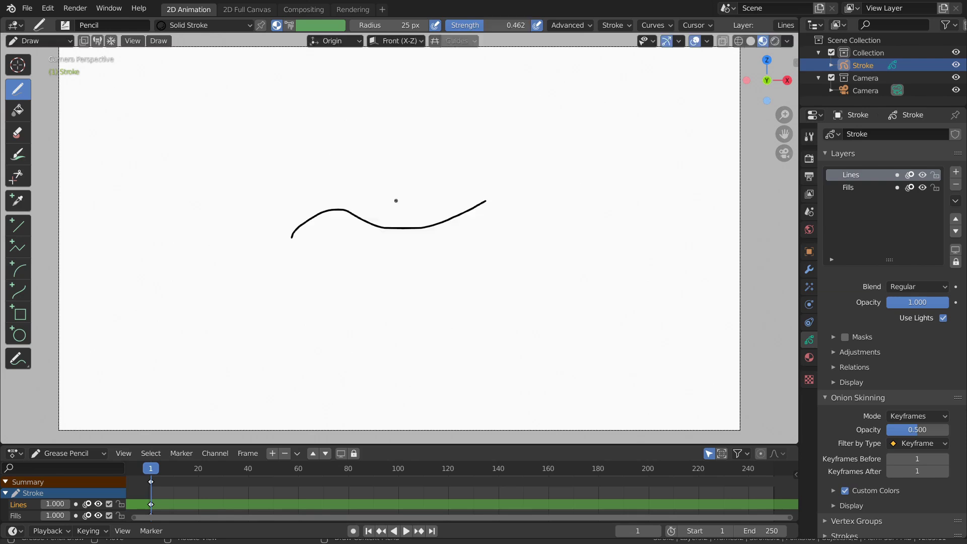
{"action": "mouse_move", "coordinate": [266, 192]}
{"action": "left_mouse_down"}
{"action": "mouse_move", "coordinate": [320, 172]}
{"action": "mouse_move", "coordinate": [420, 170]}
{"action": "mouse_move", "coordinate": [471, 148]}
{"action": "left_mouse_up"}
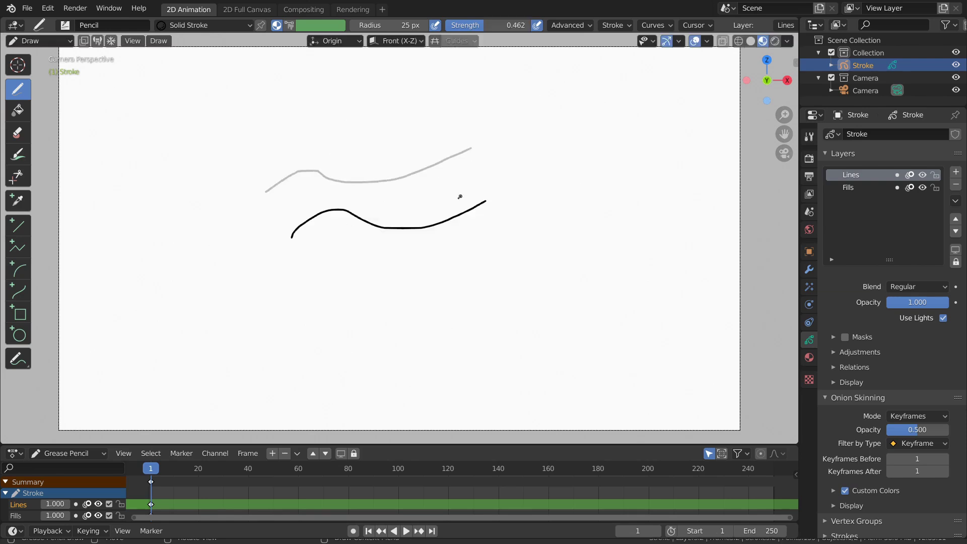
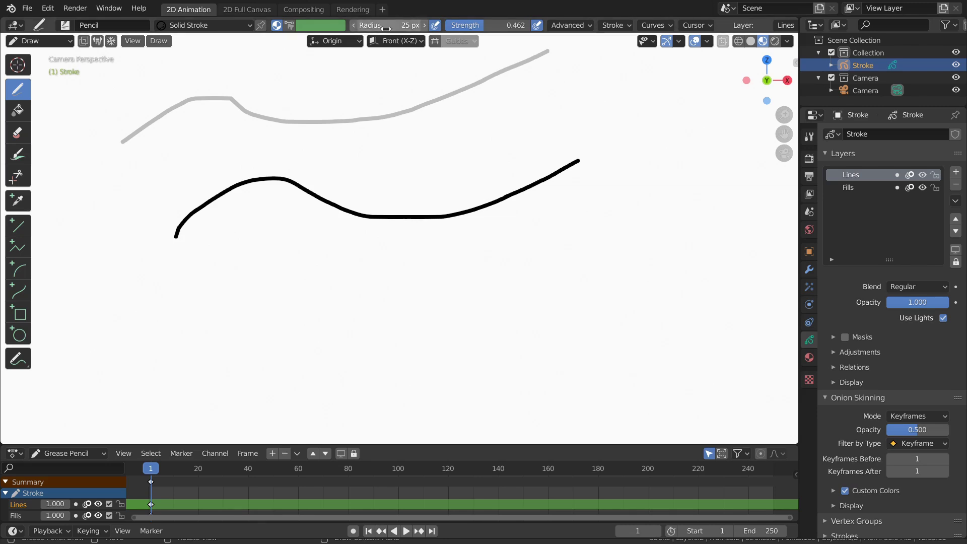
- Draw two thick wavy strokes below the black line, the first with a 93 px radius and the second with 189 px
{"action": "left_click_drag", "start_coordinate": [383, 25], "coordinate": [403, 26]}
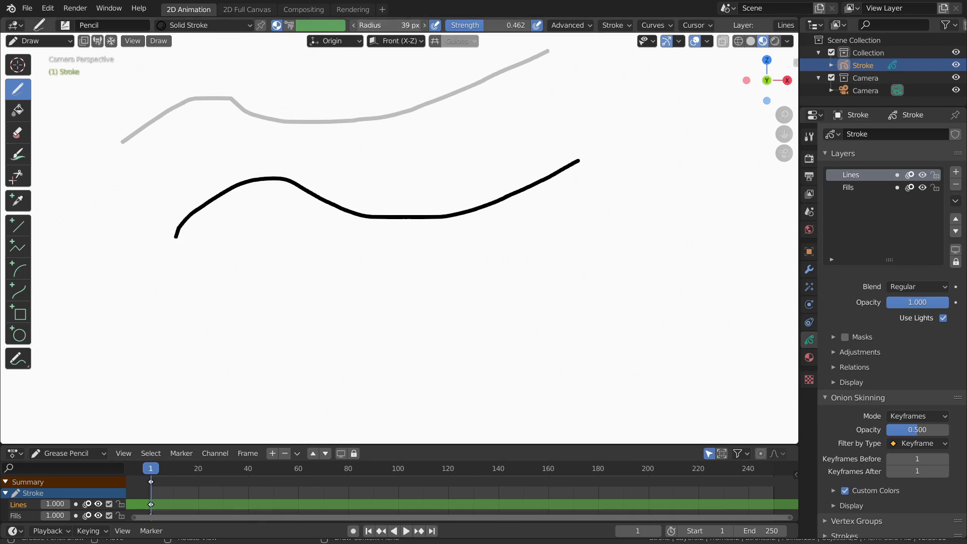
{"action": "mouse_move", "coordinate": [198, 305]}
{"action": "left_mouse_down"}
{"action": "mouse_move", "coordinate": [222, 274]}
{"action": "mouse_move", "coordinate": [333, 292]}
{"action": "mouse_move", "coordinate": [406, 265]}
{"action": "left_mouse_up"}
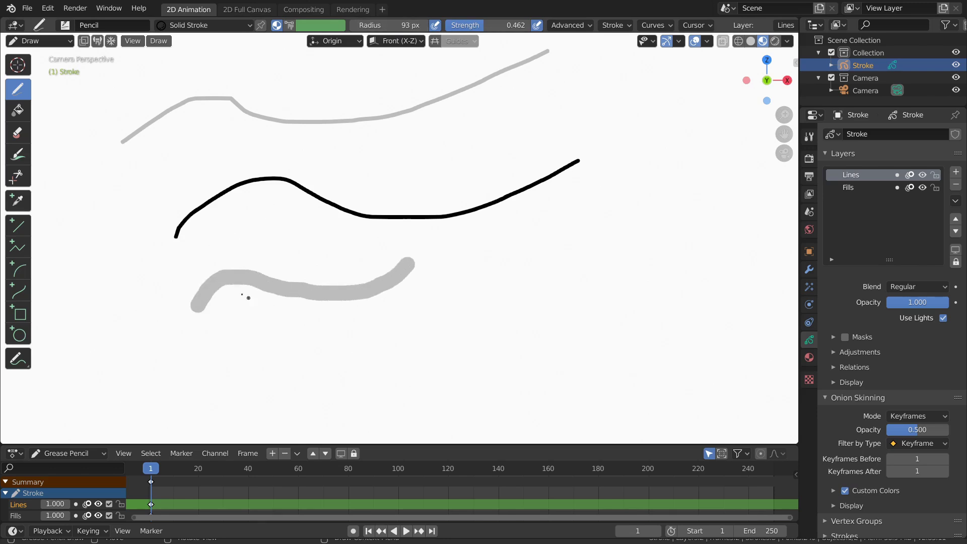
{"action": "left_click_drag", "start_coordinate": [387, 25], "coordinate": [434, 25]}
{"action": "mouse_move", "coordinate": [415, 265]}
{"action": "left_mouse_down"}
{"action": "mouse_move", "coordinate": [509, 231]}
{"action": "mouse_move", "coordinate": [607, 214]}
{"action": "left_mouse_up"}
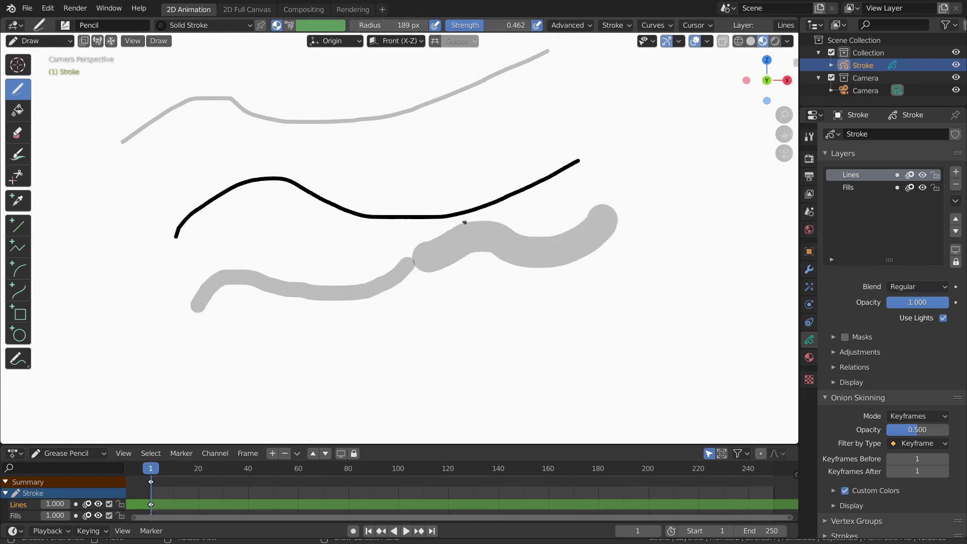
- Draw three more freehand strokes around the existing ones, resizing the brush radius before each for a different thickness
{"action": "scroll", "coordinate": [353, 190], "scroll_direction": "down", "scroll_amount": 5}
{"action": "key", "text": "f"}
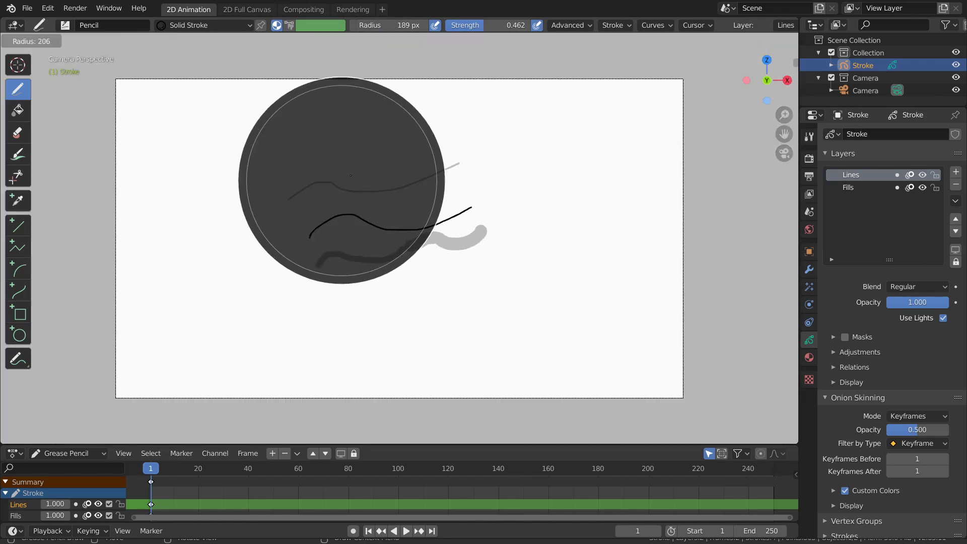
{"action": "left_click", "coordinate": [243, 242]}
{"action": "mouse_move", "coordinate": [243, 242]}
{"action": "left_mouse_down"}
{"action": "mouse_move", "coordinate": [272, 208]}
{"action": "mouse_move", "coordinate": [392, 216]}
{"action": "left_mouse_up"}
{"action": "key", "text": "f"}
{"action": "left_click", "coordinate": [554, 174]}
{"action": "mouse_move", "coordinate": [440, 194]}
{"action": "left_mouse_down"}
{"action": "mouse_move", "coordinate": [469, 183]}
{"action": "mouse_move", "coordinate": [557, 203]}
{"action": "left_mouse_up"}
{"action": "key", "text": "f"}
{"action": "left_click", "coordinate": [356, 322]}
{"action": "mouse_move", "coordinate": [356, 323]}
{"action": "left_mouse_down"}
{"action": "mouse_move", "coordinate": [409, 307]}
{"action": "mouse_move", "coordinate": [476, 310]}
{"action": "left_mouse_up"}
- Set the pencil strength to 1.000 and draw a thick curved black stroke with the 189 px radius
{"action": "key", "text": "shift+f"}
{"action": "left_click", "coordinate": [574, 225]}
{"action": "mouse_move", "coordinate": [580, 230]}
{"action": "left_mouse_down"}
{"action": "mouse_move", "coordinate": [533, 255]}
{"action": "mouse_move", "coordinate": [439, 257]}
{"action": "left_mouse_up"}
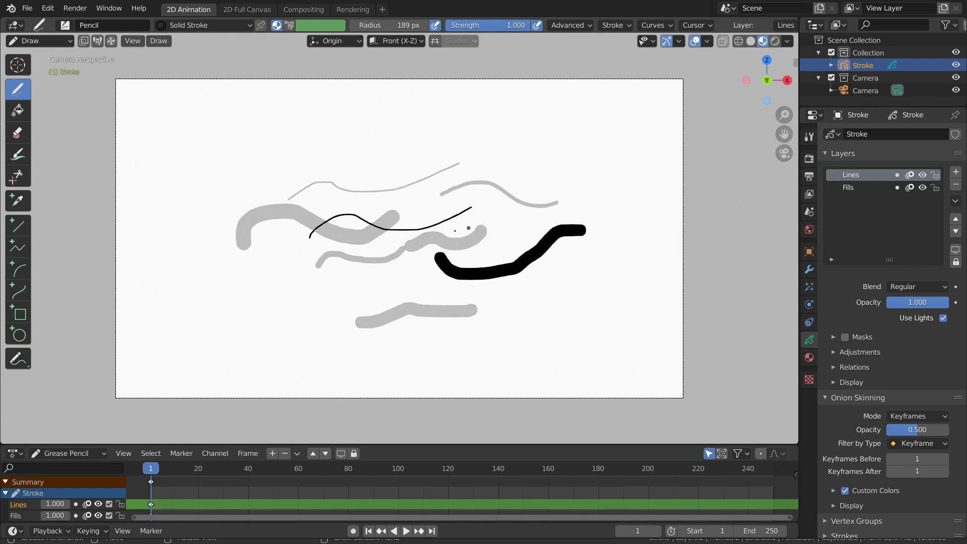
{"action": "scroll", "coordinate": [448, 228], "scroll_direction": "up", "scroll_amount": 1}
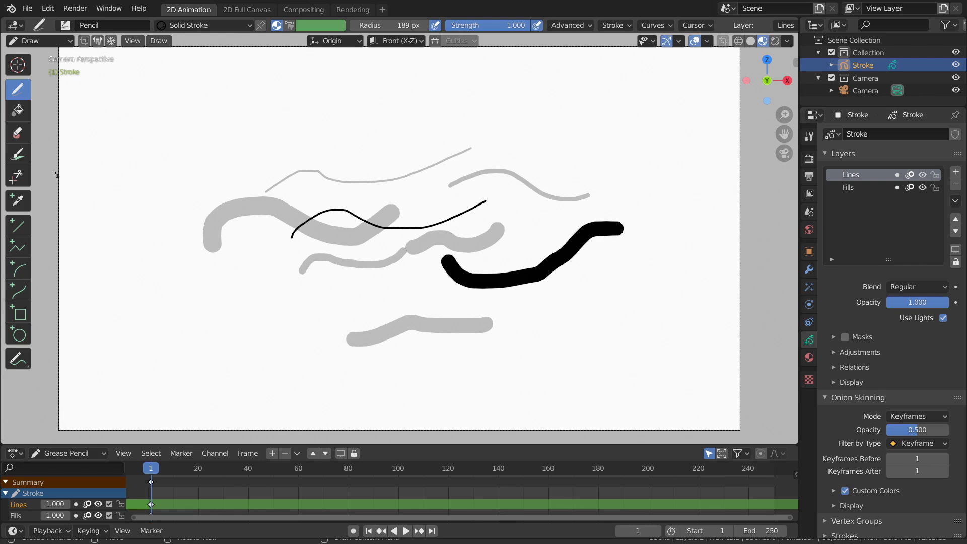
- Soften away the beginnings of the upper strokes using the Eraser Soft brush with a 179 px radius
{"action": "left_click", "coordinate": [15, 134]}
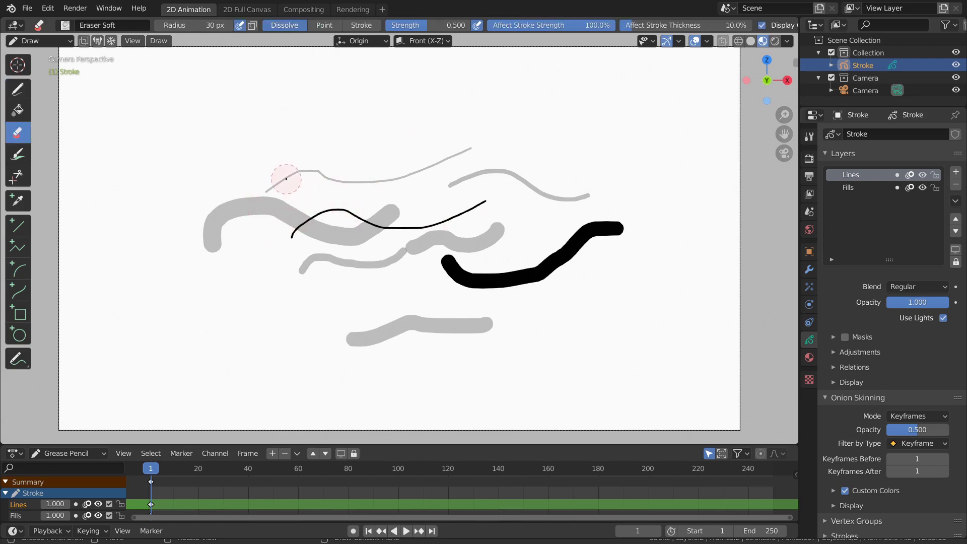
{"action": "key", "text": "f"}
{"action": "left_click", "coordinate": [358, 162]}
{"action": "left_click_drag", "start_coordinate": [272, 206], "coordinate": [309, 203]}
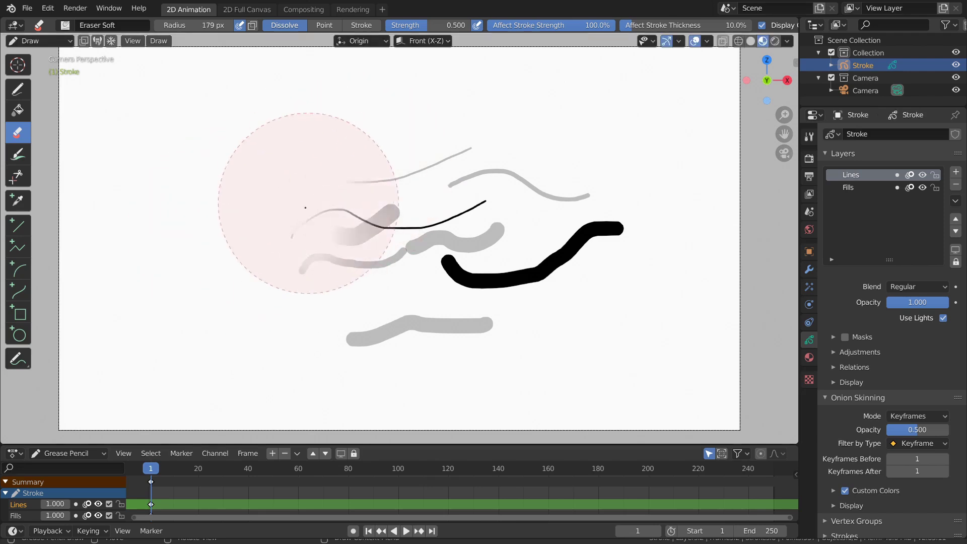
- Undo the soft erasing, set the eraser strength to 0.098, erase lightly across the strokes, and undo that erasing
{"action": "key", "text": "ctrl+z"}
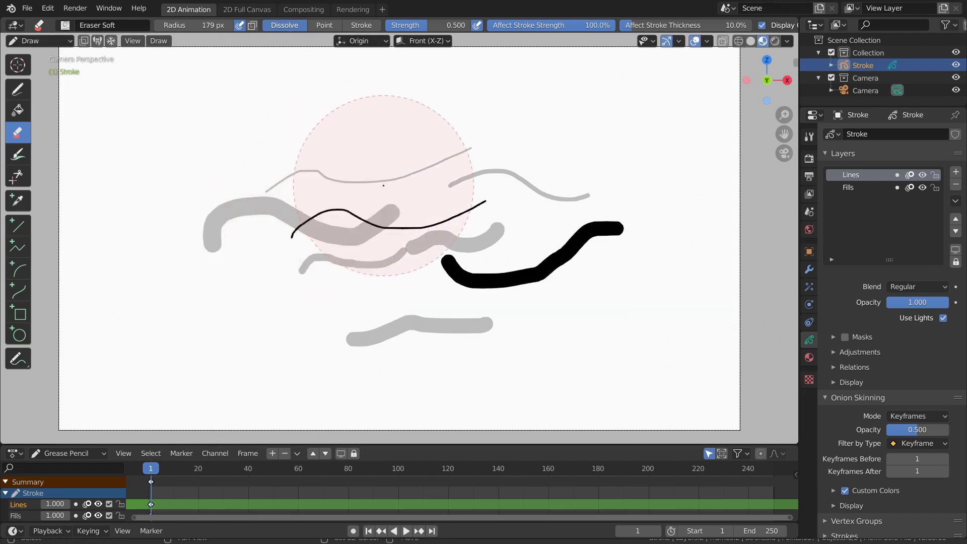
{"action": "key", "text": "shift+f"}
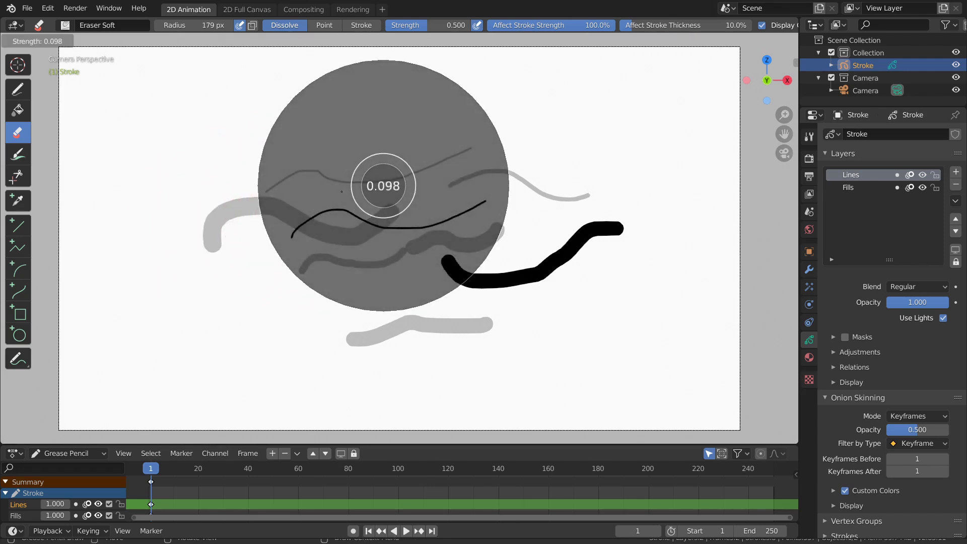
{"action": "left_click", "coordinate": [341, 192]}
{"action": "mouse_move", "coordinate": [255, 222]}
{"action": "left_mouse_down"}
{"action": "mouse_move", "coordinate": [309, 207]}
{"action": "mouse_move", "coordinate": [285, 227]}
{"action": "mouse_move", "coordinate": [316, 251]}
{"action": "mouse_move", "coordinate": [358, 202]}
{"action": "mouse_move", "coordinate": [613, 272]}
{"action": "mouse_move", "coordinate": [565, 293]}
{"action": "mouse_move", "coordinate": [443, 259]}
{"action": "mouse_move", "coordinate": [583, 227]}
{"action": "left_mouse_up"}
{"action": "key", "text": "ctrl+z"}
{"action": "key", "text": "ctrl+z"}
{"action": "key", "text": "ctrl+z"}
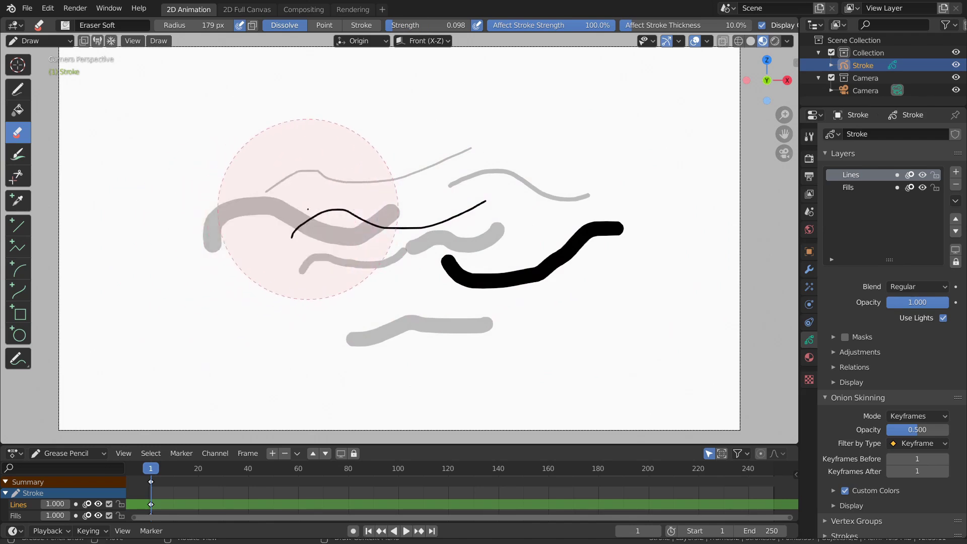
- Set the eraser strength to 1.000 and erase all the strokes from the canvas
{"action": "key", "text": "shift+f"}
{"action": "left_click", "coordinate": [460, 241]}
{"action": "mouse_move", "coordinate": [460, 241]}
{"action": "left_mouse_down"}
{"action": "mouse_move", "coordinate": [453, 296]}
{"action": "mouse_move", "coordinate": [436, 156]}
{"action": "mouse_move", "coordinate": [555, 166]}
{"action": "mouse_move", "coordinate": [327, 377]}
{"action": "mouse_move", "coordinate": [346, 292]}
{"action": "left_mouse_up"}
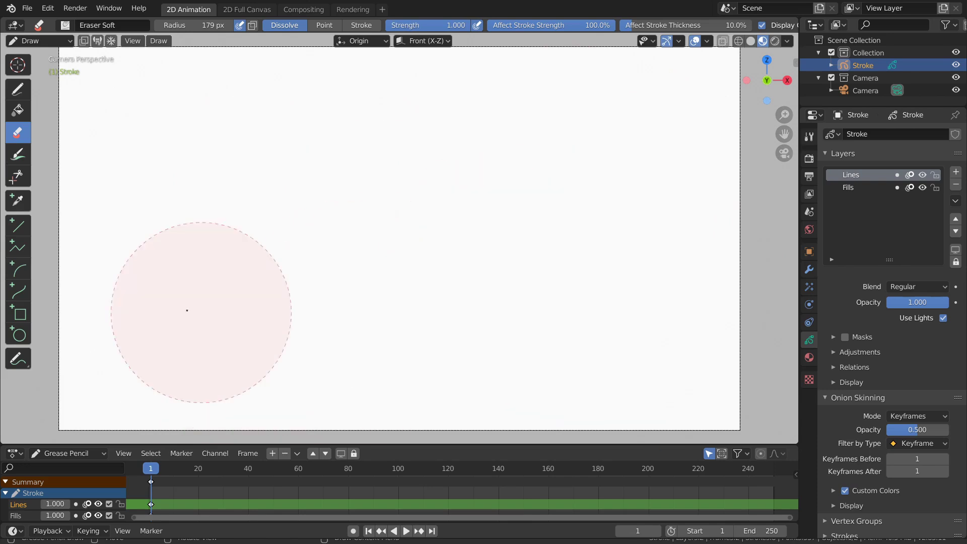
- With the Draw tool and the 189 px pencil, draw thick wavy strokes and a thick circle as tests, undoing them all
{"action": "key", "text": "d"}
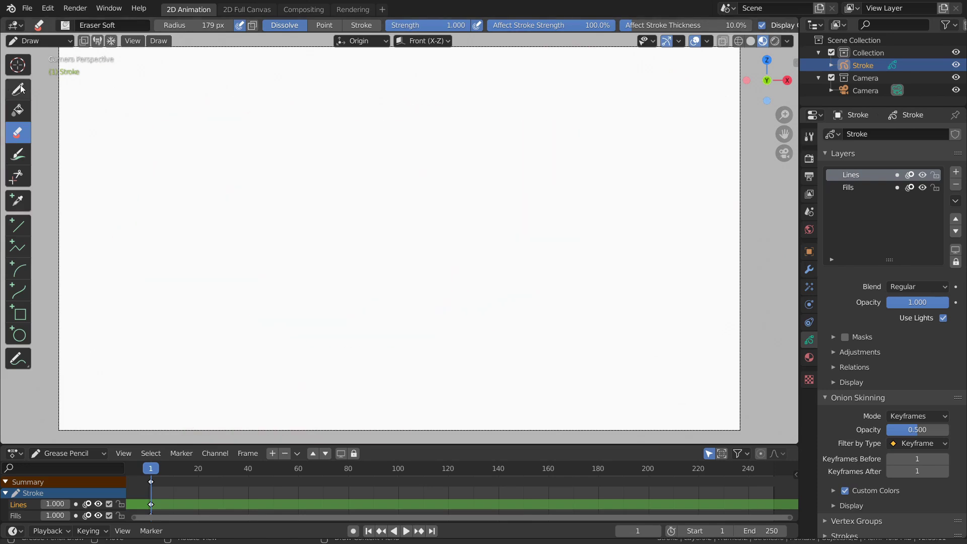
{"action": "mouse_move", "coordinate": [252, 240]}
{"action": "left_mouse_down"}
{"action": "mouse_move", "coordinate": [273, 220]}
{"action": "mouse_move", "coordinate": [448, 205]}
{"action": "mouse_move", "coordinate": [468, 172]}
{"action": "left_mouse_up"}
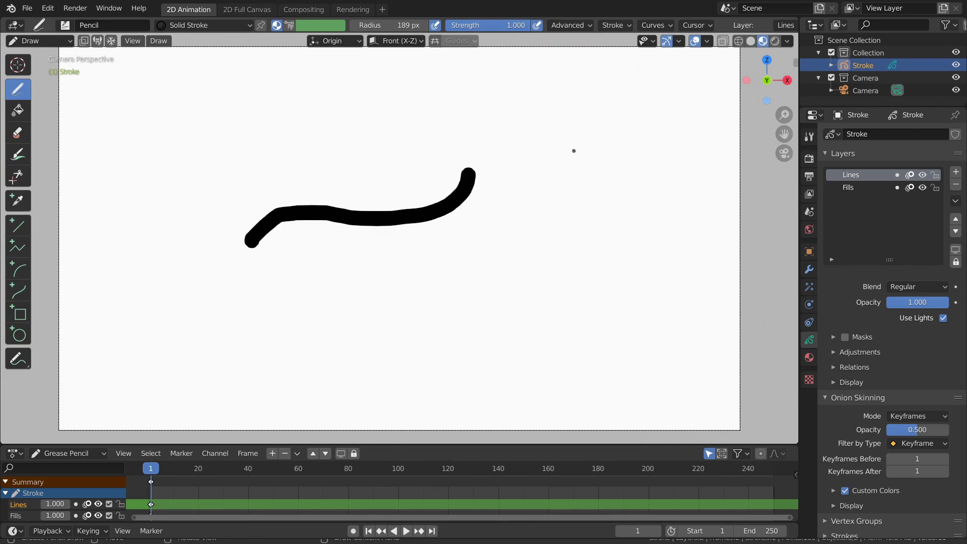
{"action": "key", "text": "f"}
{"action": "left_click", "coordinate": [451, 209]}
{"action": "mouse_move", "coordinate": [282, 276]}
{"action": "left_mouse_down"}
{"action": "mouse_move", "coordinate": [346, 255]}
{"action": "mouse_move", "coordinate": [489, 250]}
{"action": "left_mouse_up"}
{"action": "key", "text": "ctrl+z"}
{"action": "key", "text": "ctrl+z"}
{"action": "key", "text": "ctrl+z"}
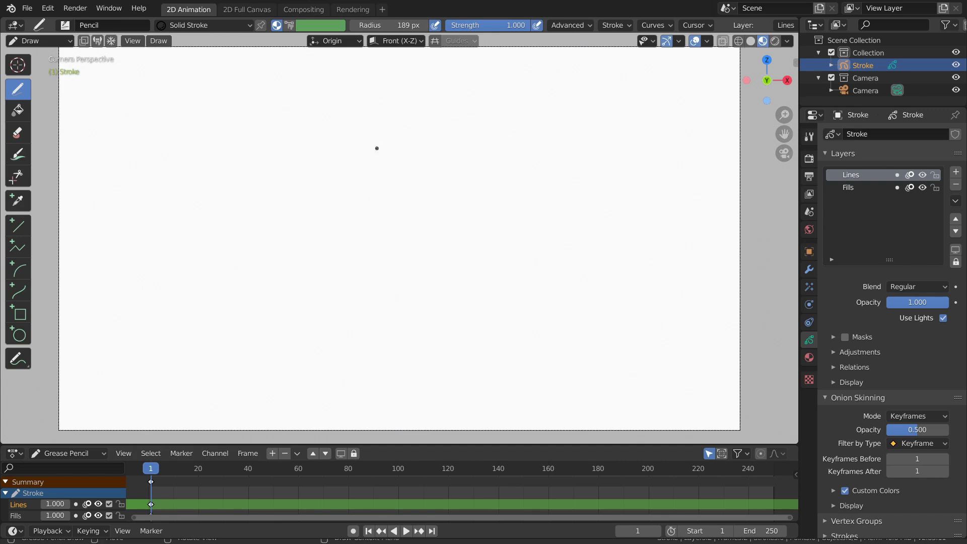
{"action": "mouse_move", "coordinate": [421, 127]}
{"action": "left_mouse_down"}
{"action": "mouse_move", "coordinate": [379, 138]}
{"action": "mouse_move", "coordinate": [370, 158]}
{"action": "mouse_move", "coordinate": [372, 177]}
{"action": "mouse_move", "coordinate": [385, 186]}
{"action": "mouse_move", "coordinate": [413, 188]}
{"action": "mouse_move", "coordinate": [429, 178]}
{"action": "mouse_move", "coordinate": [436, 145]}
{"action": "mouse_move", "coordinate": [418, 122]}
{"action": "left_mouse_up"}
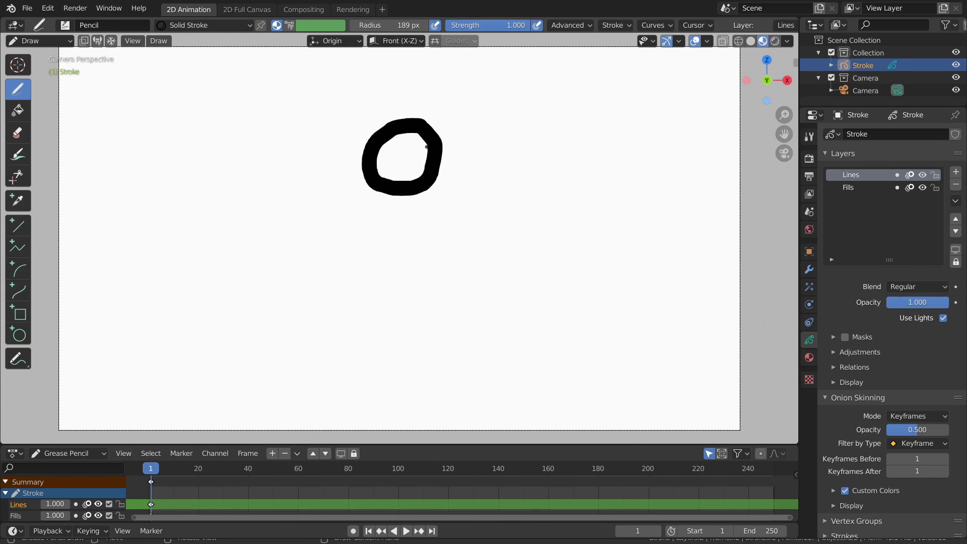
{"action": "key", "text": "ctrl+z"}
- Set the pencil radius to 29 px, draw a thin circle and a second shape beside it as tests, and undo both
{"action": "key", "text": "f"}
{"action": "left_click", "coordinate": [339, 167]}
{"action": "mouse_move", "coordinate": [363, 143]}
{"action": "left_mouse_down"}
{"action": "mouse_move", "coordinate": [347, 207]}
{"action": "mouse_move", "coordinate": [405, 207]}
{"action": "mouse_move", "coordinate": [421, 148]}
{"action": "mouse_move", "coordinate": [379, 133]}
{"action": "left_mouse_up"}
{"action": "scroll", "coordinate": [439, 172], "scroll_direction": "up", "scroll_amount": 3}
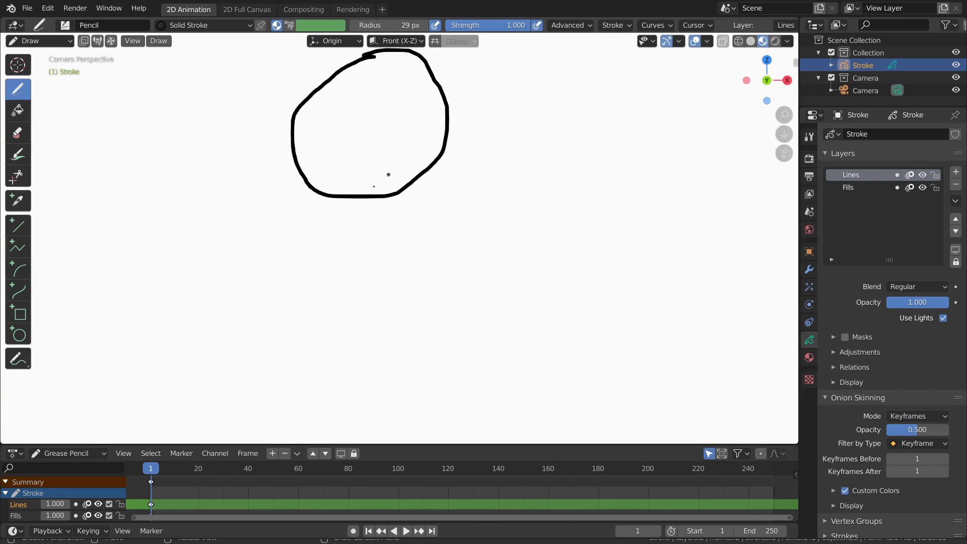
{"action": "middle_click_drag", "start_coordinate": [377, 128], "coordinate": [419, 301], "text": "shift"}
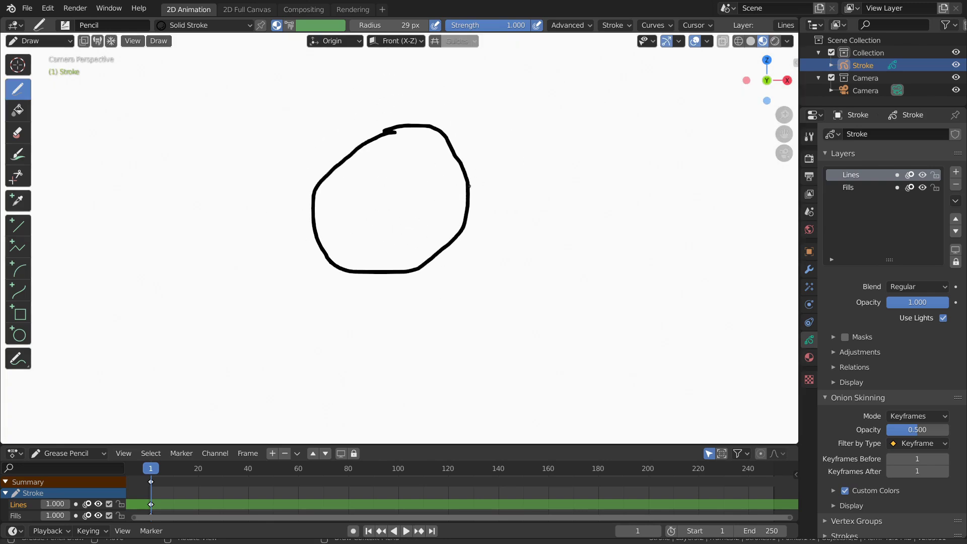
{"action": "mouse_move", "coordinate": [520, 131]}
{"action": "left_mouse_down"}
{"action": "mouse_move", "coordinate": [491, 142]}
{"action": "mouse_move", "coordinate": [472, 170]}
{"action": "mouse_move", "coordinate": [484, 202]}
{"action": "mouse_move", "coordinate": [531, 131]}
{"action": "left_mouse_up"}
{"action": "key", "text": "ctrl+z"}
{"action": "key", "text": "ctrl+z"}
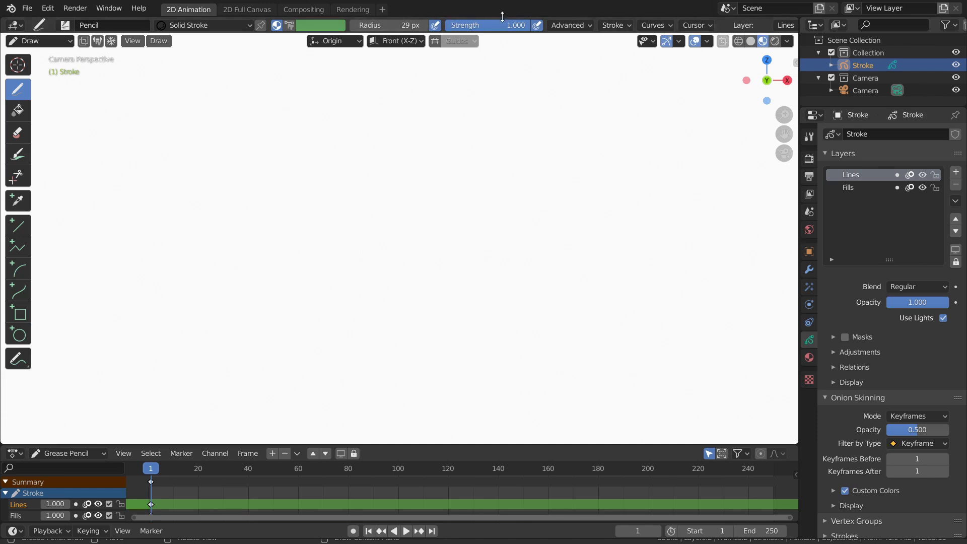
- Draw a wavy test stroke across the canvas without smoothing and undo it
{"action": "left_click", "coordinate": [618, 26]}
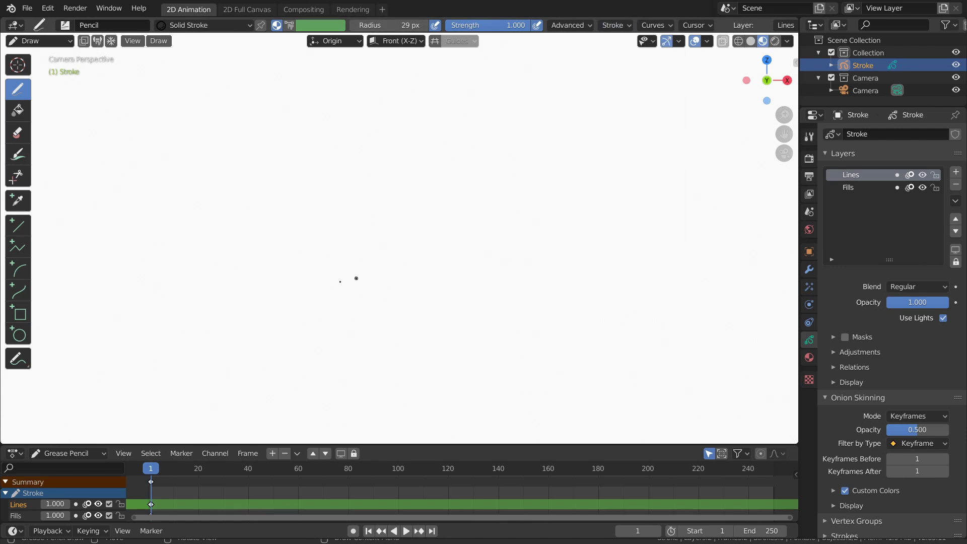
{"action": "mouse_move", "coordinate": [253, 261]}
{"action": "left_mouse_down"}
{"action": "mouse_move", "coordinate": [292, 242]}
{"action": "mouse_move", "coordinate": [343, 269]}
{"action": "mouse_move", "coordinate": [414, 242]}
{"action": "left_mouse_up"}
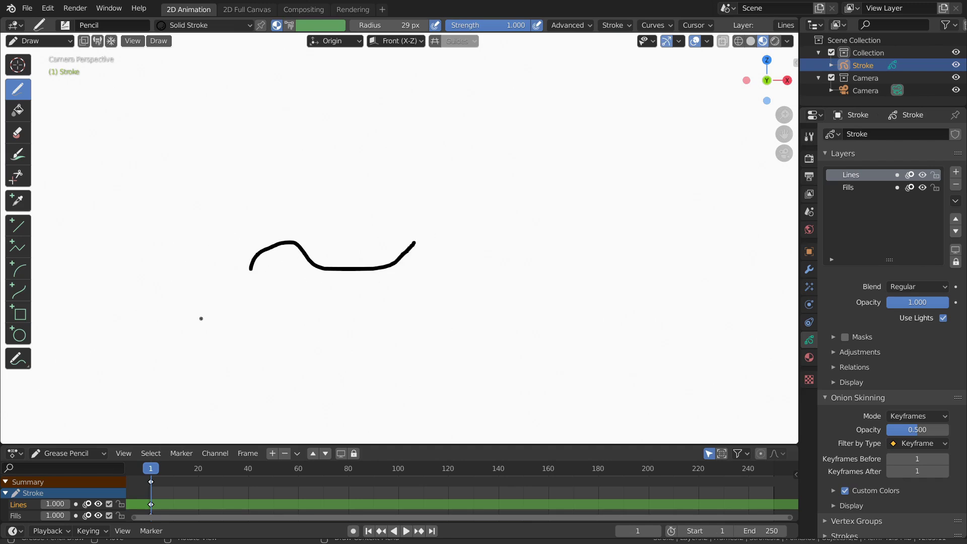
{"action": "key", "text": "ctrl+z"}
- Set the brush's post-processing Smooth value to 2.000, draw one wavy test stroke, and undo it
{"action": "left_click", "coordinate": [613, 25]}
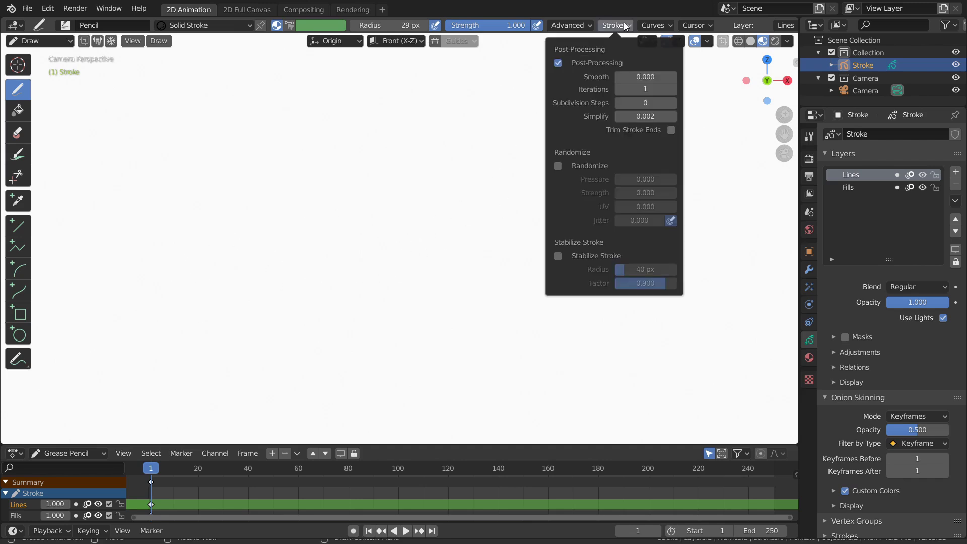
{"action": "left_click_drag", "start_coordinate": [645, 77], "coordinate": [675, 77]}
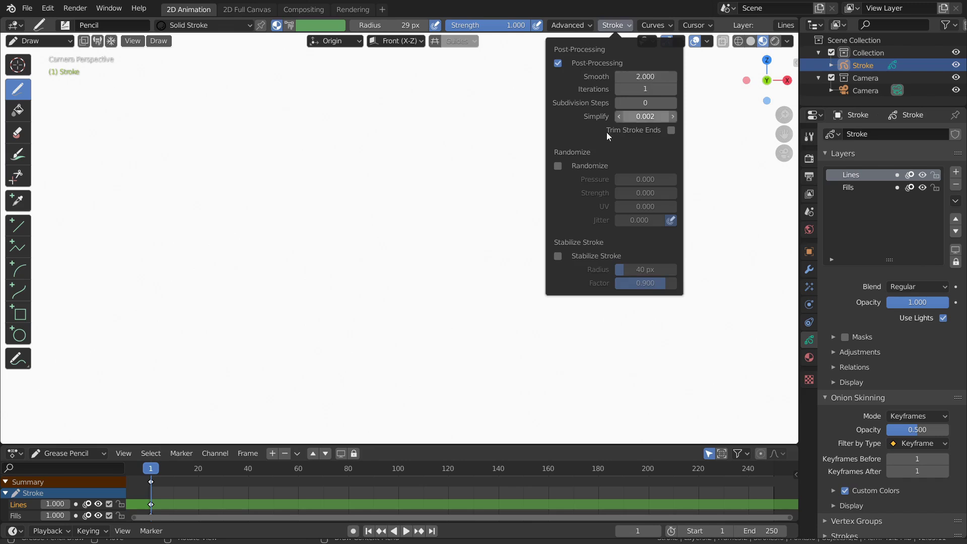
{"action": "left_click_drag", "start_coordinate": [203, 257], "coordinate": [230, 247]}
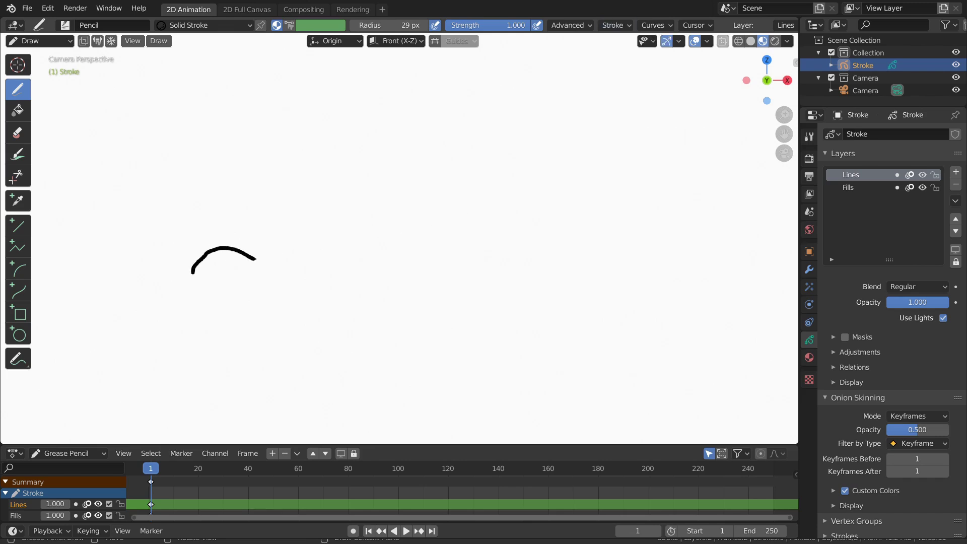
{"action": "left_click_drag", "start_coordinate": [302, 262], "coordinate": [359, 227]}
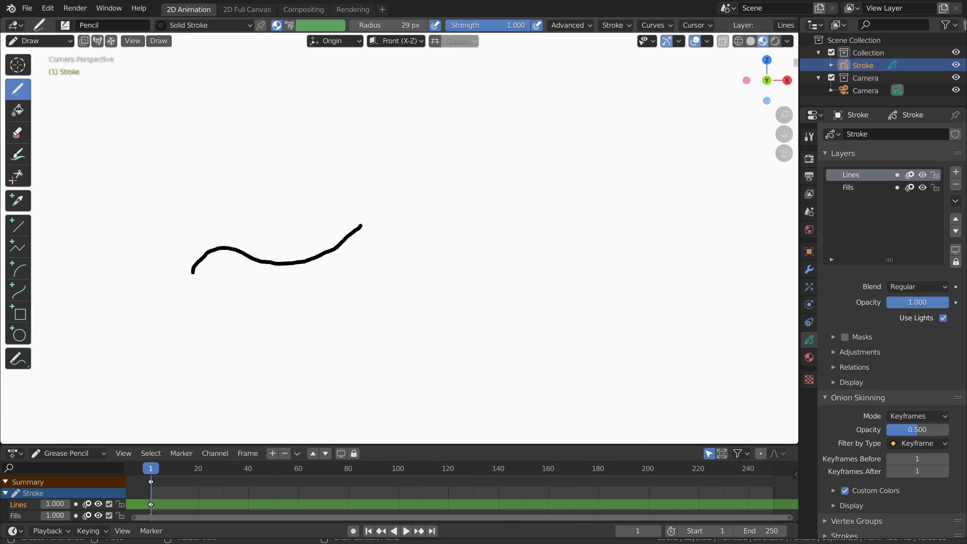
{"action": "key", "text": "ctrl+z"}
- Draw three long wavy test strokes with smoothing applied and undo all three
{"action": "mouse_move", "coordinate": [179, 306]}
{"action": "left_mouse_down"}
{"action": "mouse_move", "coordinate": [189, 286]}
{"action": "mouse_move", "coordinate": [235, 264]}
{"action": "mouse_move", "coordinate": [333, 283]}
{"action": "mouse_move", "coordinate": [414, 265]}
{"action": "mouse_move", "coordinate": [450, 215]}
{"action": "left_mouse_up"}
{"action": "mouse_move", "coordinate": [174, 223]}
{"action": "left_mouse_down"}
{"action": "mouse_move", "coordinate": [210, 186]}
{"action": "mouse_move", "coordinate": [346, 162]}
{"action": "mouse_move", "coordinate": [369, 138]}
{"action": "left_mouse_up"}
{"action": "mouse_move", "coordinate": [302, 347]}
{"action": "left_mouse_down"}
{"action": "mouse_move", "coordinate": [344, 314]}
{"action": "mouse_move", "coordinate": [425, 321]}
{"action": "mouse_move", "coordinate": [487, 277]}
{"action": "left_mouse_up"}
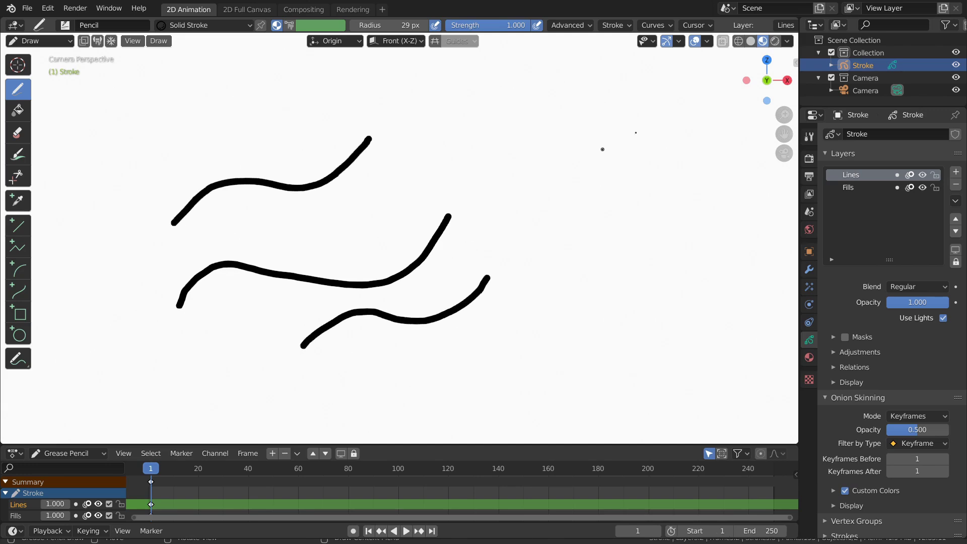
{"action": "key", "text": "ctrl+z"}
{"action": "key", "text": "ctrl+z"}
{"action": "key", "text": "ctrl+z"}
- Set the brush's post-processing smoothing Iterations to 3
{"action": "left_click", "coordinate": [649, 25]}
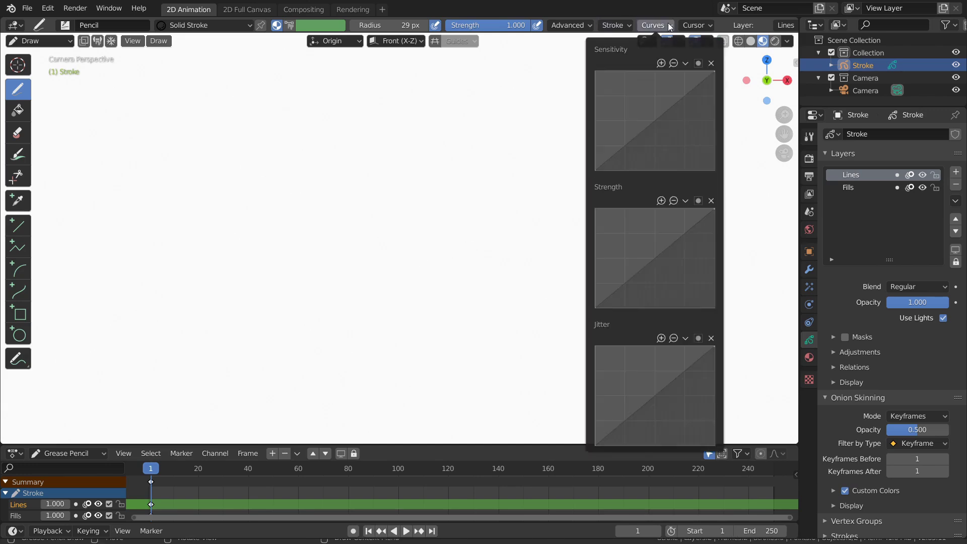
{"action": "mouse_move", "coordinate": [624, 23]}
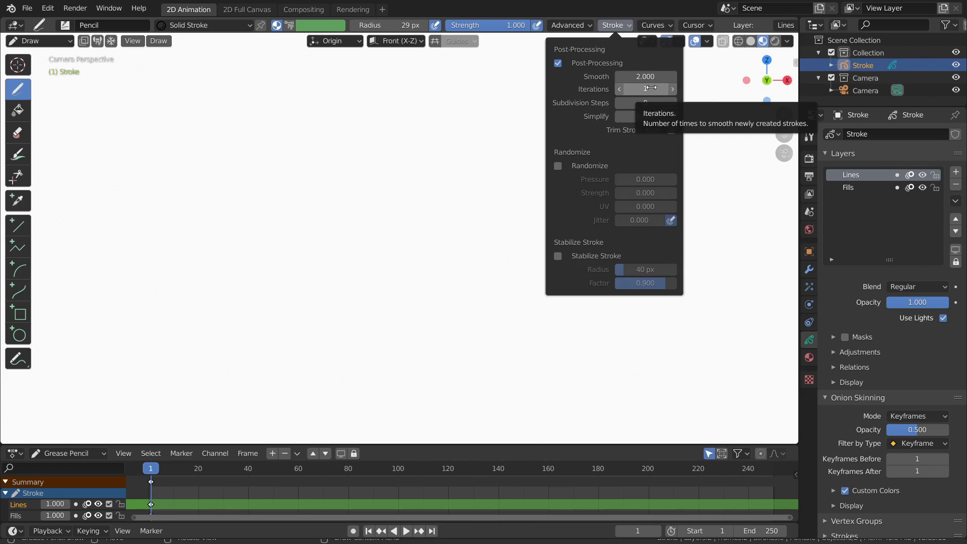
{"action": "left_click", "coordinate": [670, 89]}
{"action": "left_click", "coordinate": [671, 89]}
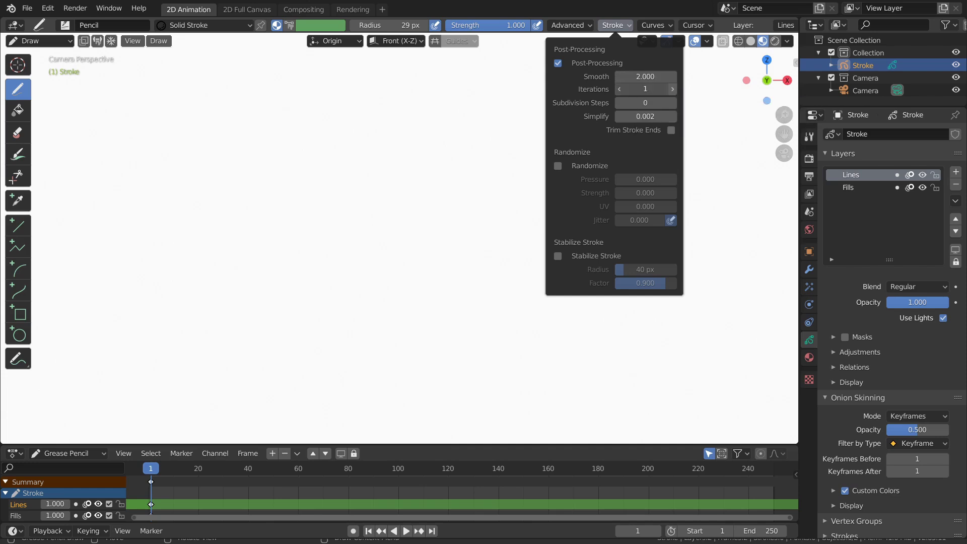
- Draw three curved test strokes with the increased smoothing iterations and undo them all
{"action": "mouse_move", "coordinate": [247, 266]}
{"action": "left_mouse_down"}
{"action": "mouse_move", "coordinate": [261, 237]}
{"action": "mouse_move", "coordinate": [310, 220]}
{"action": "mouse_move", "coordinate": [385, 233]}
{"action": "mouse_move", "coordinate": [443, 223]}
{"action": "mouse_move", "coordinate": [510, 152]}
{"action": "left_mouse_up"}
{"action": "mouse_move", "coordinate": [317, 327]}
{"action": "left_mouse_down"}
{"action": "mouse_move", "coordinate": [338, 303]}
{"action": "mouse_move", "coordinate": [438, 305]}
{"action": "mouse_move", "coordinate": [524, 282]}
{"action": "mouse_move", "coordinate": [566, 241]}
{"action": "left_mouse_up"}
{"action": "scroll", "coordinate": [440, 292], "scroll_direction": "down", "scroll_amount": 1}
{"action": "scroll", "coordinate": [439, 292], "scroll_direction": "down", "scroll_amount": 1}
{"action": "mouse_move", "coordinate": [371, 378]}
{"action": "left_mouse_down"}
{"action": "mouse_move", "coordinate": [401, 346]}
{"action": "mouse_move", "coordinate": [500, 343]}
{"action": "mouse_move", "coordinate": [524, 289]}
{"action": "left_mouse_up"}
{"action": "key", "text": "ctrl+z"}
{"action": "key", "text": "ctrl+z"}
{"action": "key", "text": "ctrl+z"}
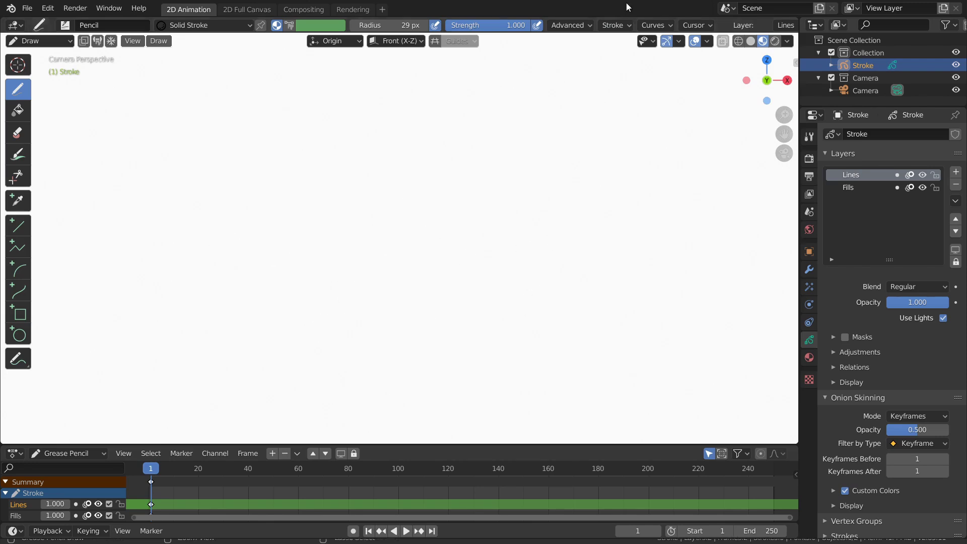
- Draw a small circle in the upper middle of the canvas to inspect its smoothing, and undo it
{"action": "mouse_move", "coordinate": [407, 140]}
{"action": "left_mouse_down"}
{"action": "mouse_move", "coordinate": [381, 168]}
{"action": "mouse_move", "coordinate": [382, 187]}
{"action": "mouse_move", "coordinate": [428, 189]}
{"action": "mouse_move", "coordinate": [440, 176]}
{"action": "mouse_move", "coordinate": [434, 150]}
{"action": "left_mouse_up"}
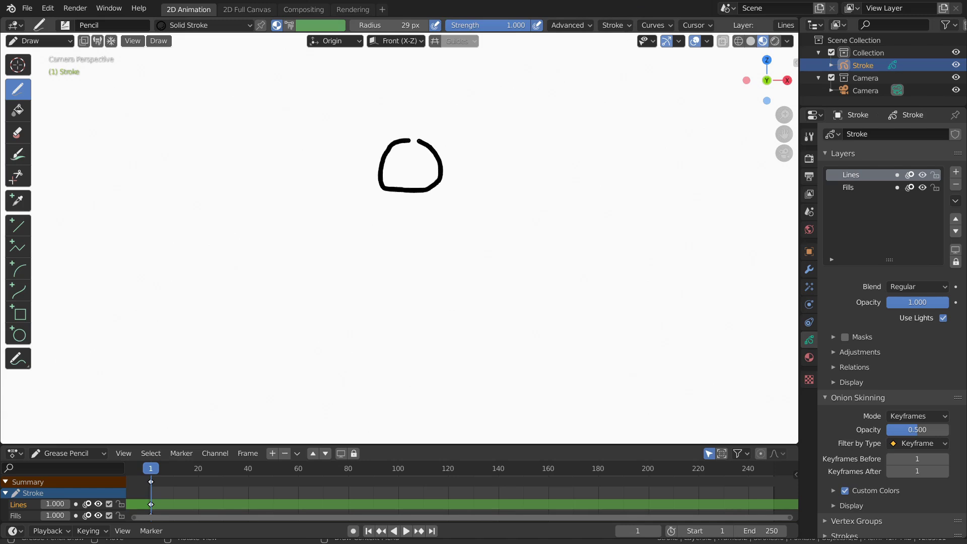
{"action": "scroll", "coordinate": [365, 95], "scroll_direction": "up", "scroll_amount": 2}
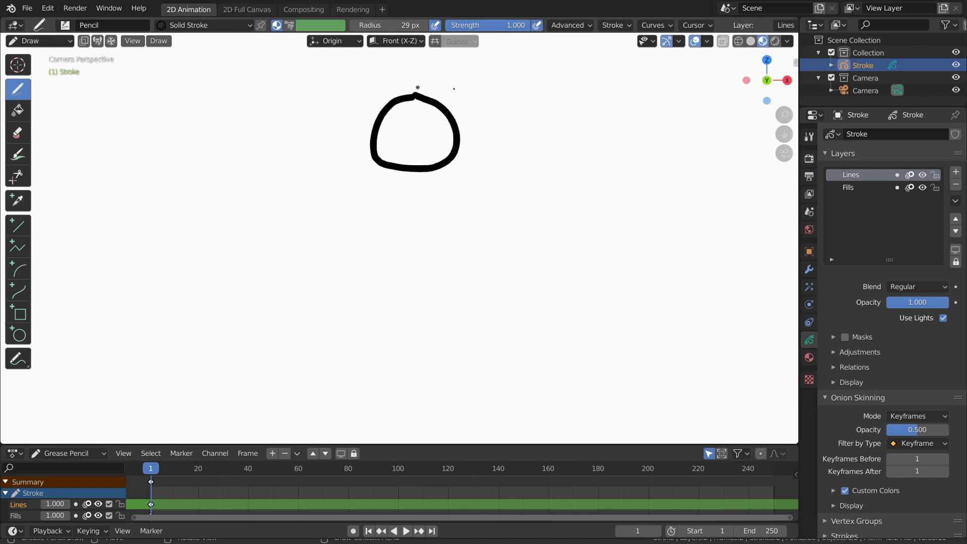
{"action": "key", "text": "ctrl+z"}
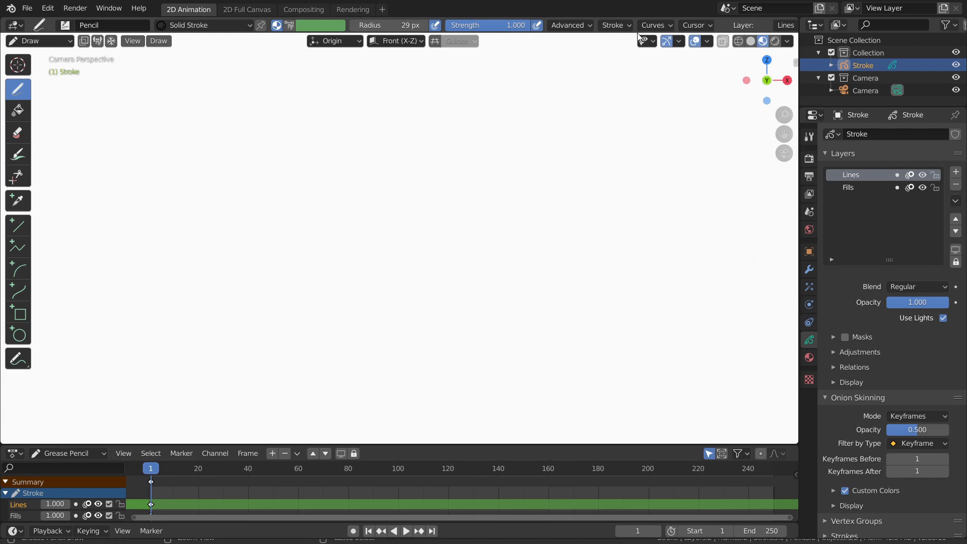
- Disable Post-Processing for the pencil strokes, draw a freehand test stroke, and undo it
{"action": "left_click", "coordinate": [625, 28]}
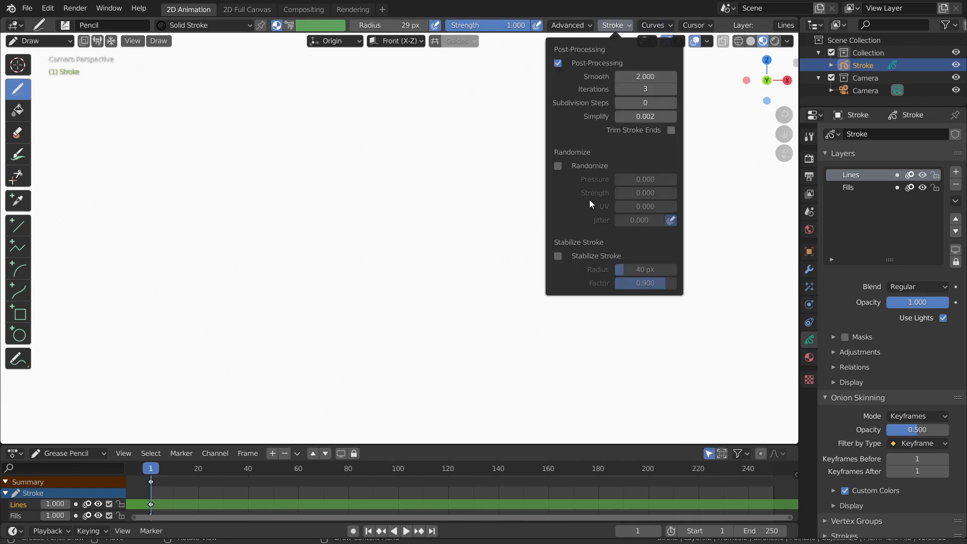
{"action": "left_click", "coordinate": [559, 63]}
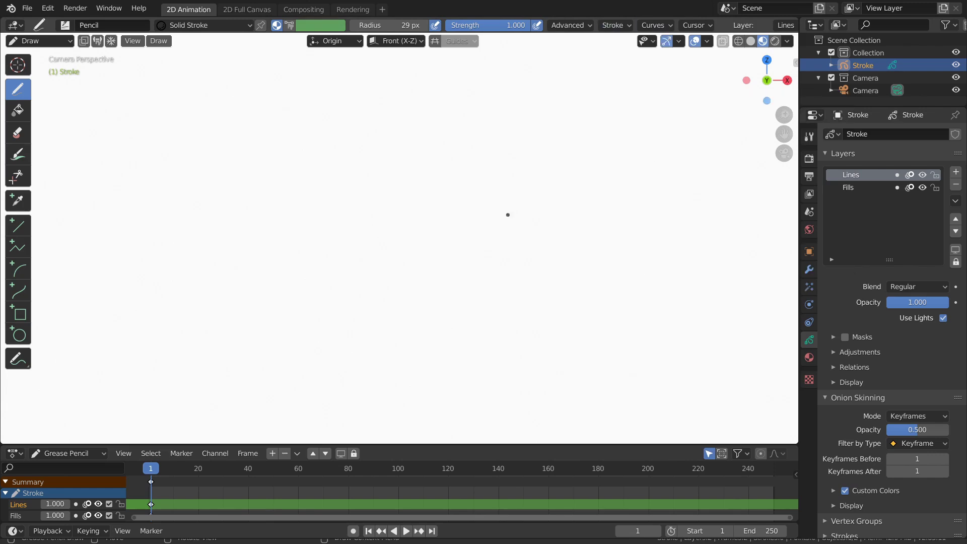
{"action": "mouse_move", "coordinate": [544, 239]}
{"action": "left_mouse_down"}
{"action": "mouse_move", "coordinate": [517, 220]}
{"action": "mouse_move", "coordinate": [457, 237]}
{"action": "mouse_move", "coordinate": [396, 213]}
{"action": "left_mouse_up"}
{"action": "key", "text": "ctrl+z"}
- Enable Stabilize Stroke for the pencil, draw a freehand test stroke, and undo it
{"action": "left_click", "coordinate": [613, 25]}
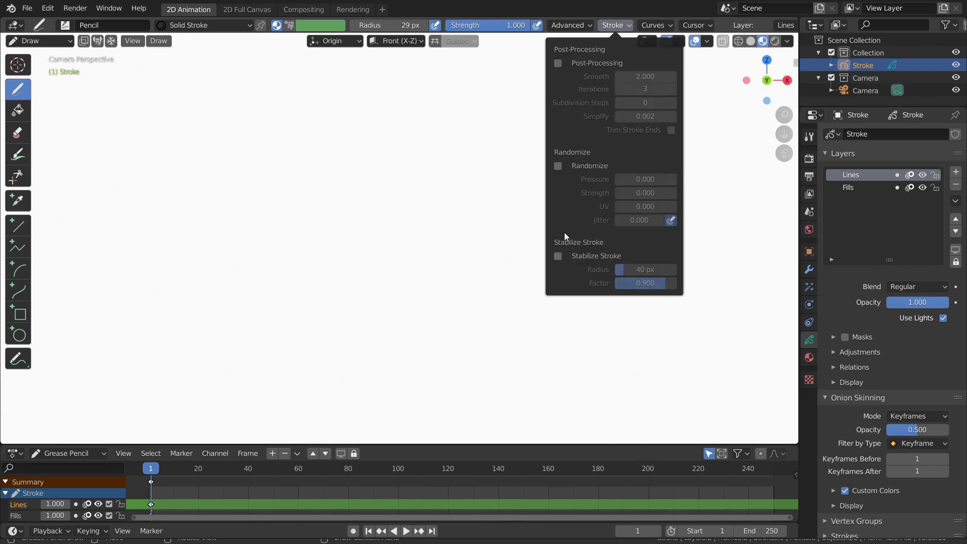
{"action": "left_click", "coordinate": [558, 256]}
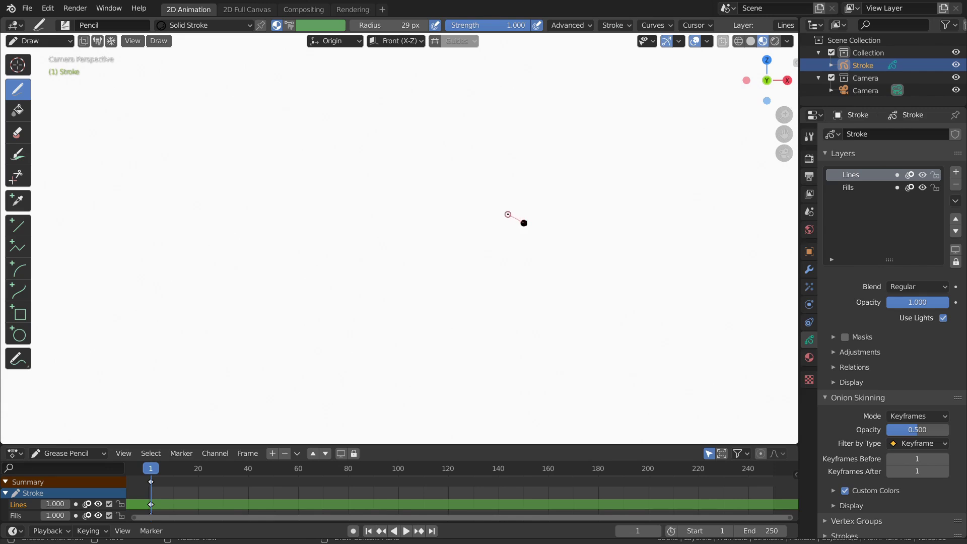
{"action": "mouse_move", "coordinate": [505, 212]}
{"action": "left_mouse_down"}
{"action": "mouse_move", "coordinate": [469, 211]}
{"action": "mouse_move", "coordinate": [439, 255]}
{"action": "mouse_move", "coordinate": [413, 259]}
{"action": "mouse_move", "coordinate": [372, 225]}
{"action": "mouse_move", "coordinate": [381, 195]}
{"action": "mouse_move", "coordinate": [419, 191]}
{"action": "mouse_move", "coordinate": [474, 255]}
{"action": "mouse_move", "coordinate": [504, 262]}
{"action": "mouse_move", "coordinate": [527, 252]}
{"action": "mouse_move", "coordinate": [540, 224]}
{"action": "mouse_move", "coordinate": [538, 195]}
{"action": "mouse_move", "coordinate": [511, 183]}
{"action": "mouse_move", "coordinate": [476, 196]}
{"action": "mouse_move", "coordinate": [424, 267]}
{"action": "mouse_move", "coordinate": [399, 274]}
{"action": "mouse_move", "coordinate": [362, 264]}
{"action": "mouse_move", "coordinate": [340, 226]}
{"action": "mouse_move", "coordinate": [360, 193]}
{"action": "mouse_move", "coordinate": [404, 183]}
{"action": "mouse_move", "coordinate": [539, 193]}
{"action": "mouse_move", "coordinate": [593, 162]}
{"action": "mouse_move", "coordinate": [519, 123]}
{"action": "mouse_move", "coordinate": [428, 141]}
{"action": "left_mouse_up"}
{"action": "key", "text": "ctrl+z"}
- Draw a circle and two further freehand strokes with stabilization on, inspecting the circle up close, and undo them all
{"action": "mouse_move", "coordinate": [366, 170]}
{"action": "left_mouse_down"}
{"action": "mouse_move", "coordinate": [316, 188]}
{"action": "mouse_move", "coordinate": [310, 206]}
{"action": "mouse_move", "coordinate": [311, 238]}
{"action": "mouse_move", "coordinate": [340, 252]}
{"action": "mouse_move", "coordinate": [367, 247]}
{"action": "mouse_move", "coordinate": [394, 221]}
{"action": "mouse_move", "coordinate": [390, 178]}
{"action": "mouse_move", "coordinate": [345, 167]}
{"action": "left_mouse_up"}
{"action": "scroll", "coordinate": [351, 206], "scroll_direction": "up", "scroll_amount": 2}
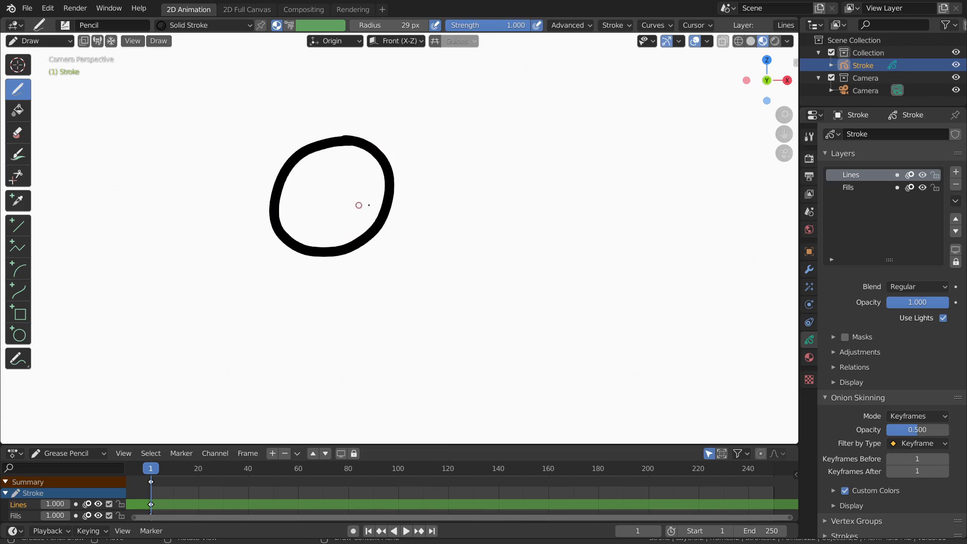
{"action": "scroll", "coordinate": [413, 193], "scroll_direction": "down", "scroll_amount": 3}
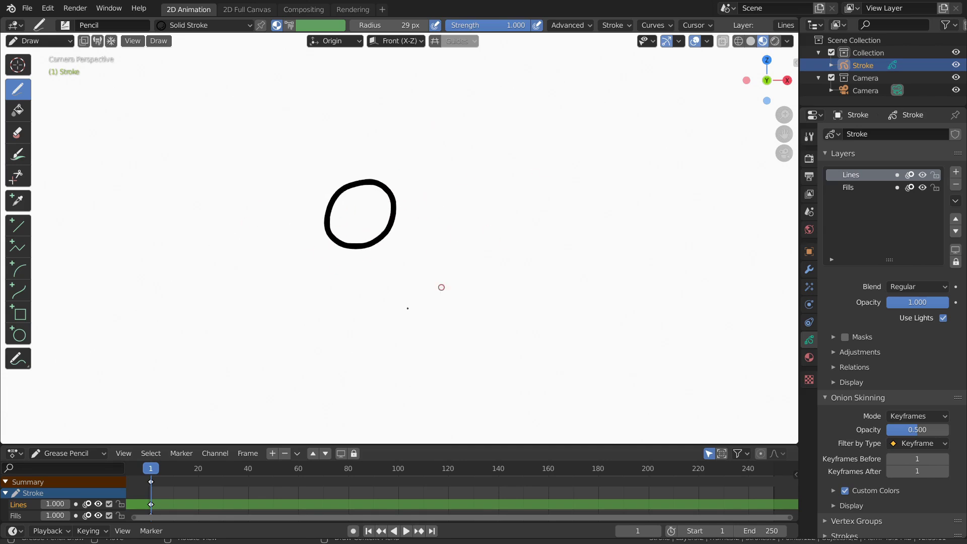
{"action": "mouse_move", "coordinate": [528, 230]}
{"action": "left_mouse_down"}
{"action": "mouse_move", "coordinate": [497, 224]}
{"action": "mouse_move", "coordinate": [484, 253]}
{"action": "mouse_move", "coordinate": [510, 299]}
{"action": "mouse_move", "coordinate": [508, 343]}
{"action": "mouse_move", "coordinate": [389, 333]}
{"action": "mouse_move", "coordinate": [406, 238]}
{"action": "mouse_move", "coordinate": [519, 276]}
{"action": "mouse_move", "coordinate": [649, 213]}
{"action": "mouse_move", "coordinate": [516, 147]}
{"action": "mouse_move", "coordinate": [348, 237]}
{"action": "mouse_move", "coordinate": [367, 127]}
{"action": "left_mouse_up"}
{"action": "key", "text": "ctrl+z"}
{"action": "key", "text": "ctrl+z"}
{"action": "left_click", "coordinate": [615, 25]}
{"action": "mouse_move", "coordinate": [339, 246]}
{"action": "left_mouse_down"}
{"action": "mouse_move", "coordinate": [461, 249]}
{"action": "mouse_move", "coordinate": [298, 285]}
{"action": "left_mouse_up"}
{"action": "key", "text": "ctrl+z"}
- Set the Stabilize Stroke radius to 116 px, draw a freehand test stroke, and undo it
{"action": "left_click", "coordinate": [615, 25]}
{"action": "mouse_move", "coordinate": [653, 25]}
{"action": "mouse_move", "coordinate": [615, 28]}
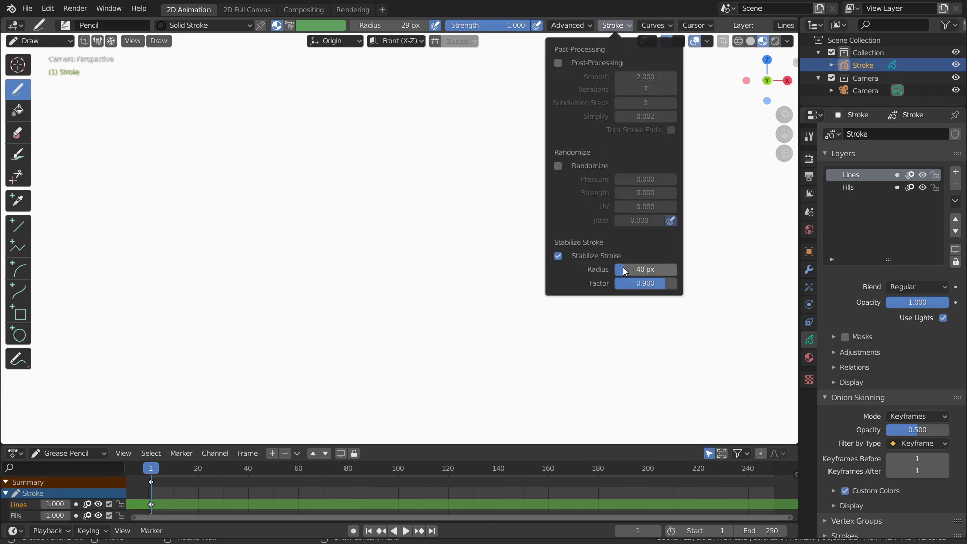
{"action": "left_click_drag", "start_coordinate": [627, 273], "coordinate": [641, 273]}
{"action": "mouse_move", "coordinate": [491, 168]}
{"action": "left_mouse_down"}
{"action": "mouse_move", "coordinate": [520, 166]}
{"action": "mouse_move", "coordinate": [483, 170]}
{"action": "left_mouse_up"}
{"action": "mouse_move", "coordinate": [475, 171]}
{"action": "left_mouse_down", "text": "shift"}
{"action": "mouse_move", "coordinate": [464, 176]}
{"action": "mouse_move", "coordinate": [467, 214]}
{"action": "mouse_move", "coordinate": [443, 261]}
{"action": "mouse_move", "coordinate": [214, 229]}
{"action": "mouse_move", "coordinate": [222, 298]}
{"action": "mouse_move", "coordinate": [346, 324]}
{"action": "mouse_move", "coordinate": [509, 227]}
{"action": "mouse_move", "coordinate": [654, 285]}
{"action": "mouse_move", "coordinate": [549, 368]}
{"action": "mouse_move", "coordinate": [324, 210]}
{"action": "mouse_move", "coordinate": [153, 168]}
{"action": "mouse_move", "coordinate": [270, 345]}
{"action": "mouse_move", "coordinate": [557, 134]}
{"action": "mouse_move", "coordinate": [514, 363]}
{"action": "mouse_move", "coordinate": [223, 162]}
{"action": "mouse_move", "coordinate": [234, 344]}
{"action": "mouse_move", "coordinate": [512, 69]}
{"action": "mouse_move", "coordinate": [282, 237]}
{"action": "left_mouse_up", "text": "shift"}
{"action": "key", "text": "ctrl+z"}
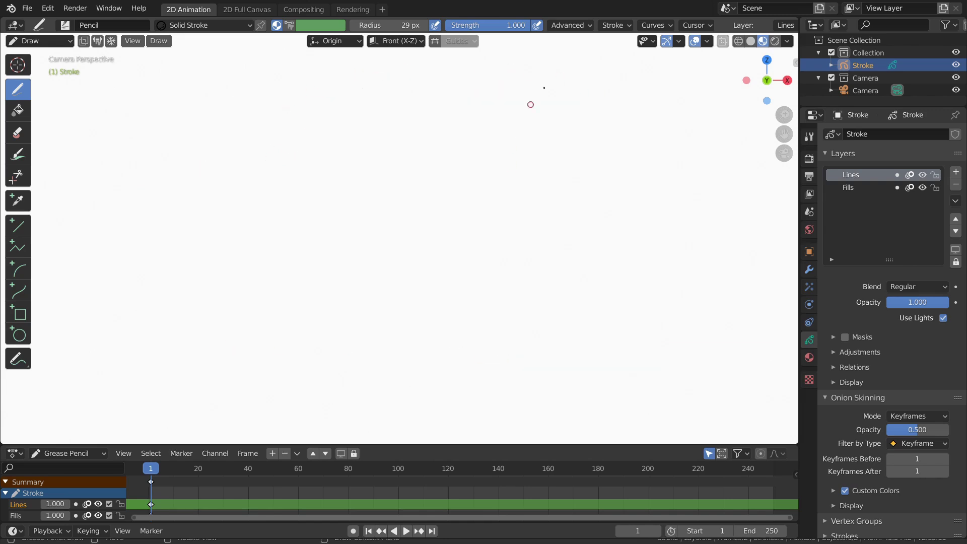
- Disable Stabilize Stroke for the pencil brush
{"action": "left_click", "coordinate": [615, 24]}
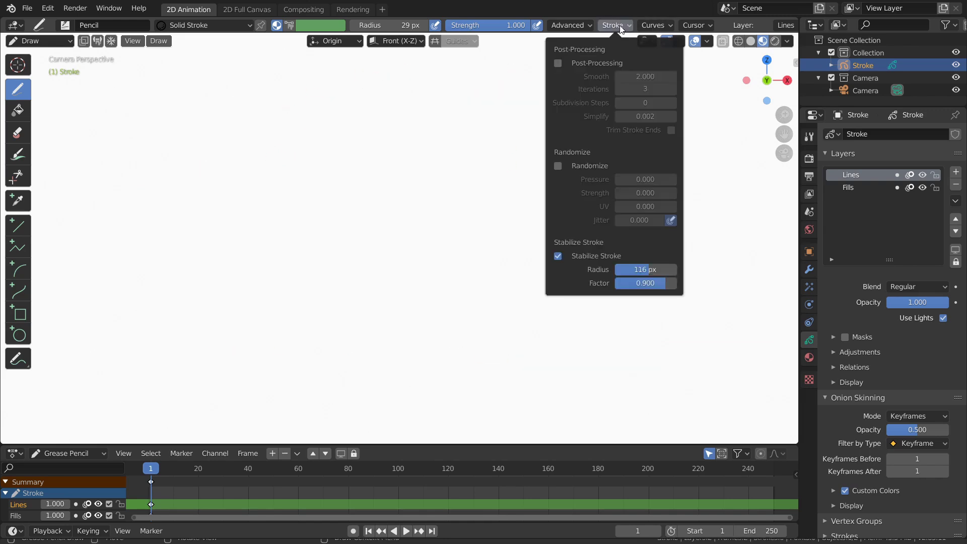
{"action": "left_click", "coordinate": [558, 256]}
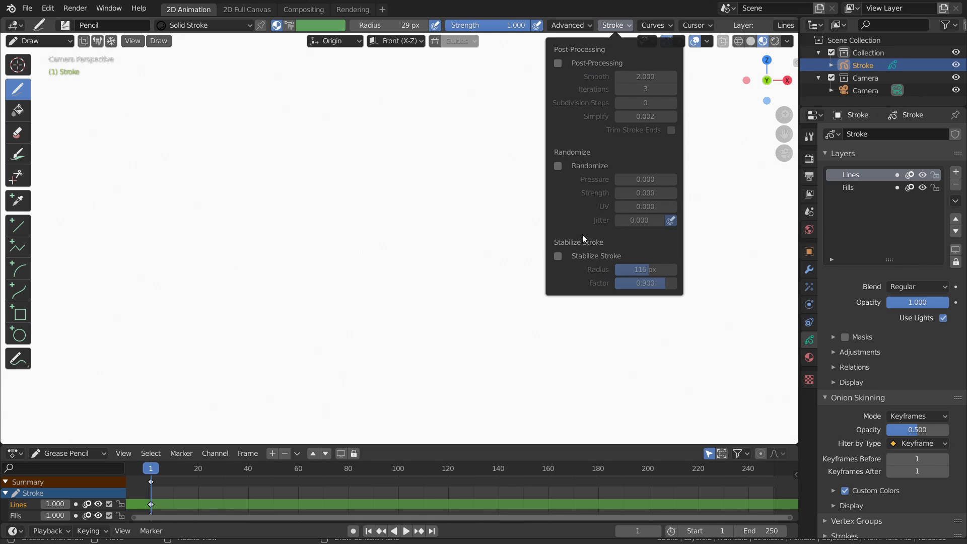
- Enable Randomize for the pencil brush, draw a freehand test stroke, and undo it
{"action": "left_click", "coordinate": [559, 166]}
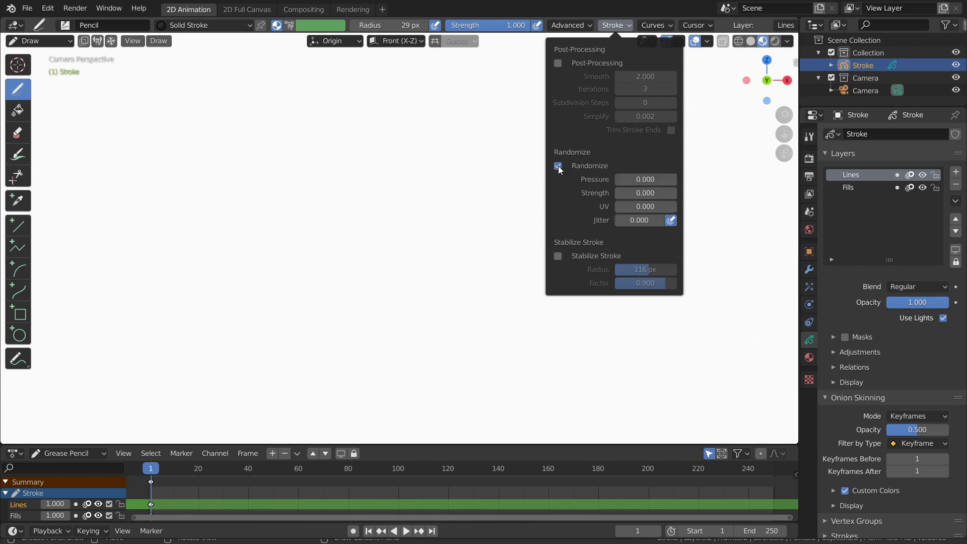
{"action": "mouse_move", "coordinate": [267, 260]}
{"action": "left_mouse_down"}
{"action": "mouse_move", "coordinate": [406, 270]}
{"action": "mouse_move", "coordinate": [548, 254]}
{"action": "mouse_move", "coordinate": [517, 209]}
{"action": "mouse_move", "coordinate": [464, 178]}
{"action": "left_mouse_up"}
{"action": "key", "text": "ctrl+z"}
- Set the pencil's random Pressure to 0.520, draw a straight and a wavy test stroke, inspect them up close, and undo them
{"action": "left_click", "coordinate": [613, 24]}
{"action": "left_click", "coordinate": [653, 25]}
{"action": "left_click", "coordinate": [612, 24]}
{"action": "left_click_drag", "start_coordinate": [223, 217], "coordinate": [527, 217]}
{"action": "mouse_move", "coordinate": [507, 156]}
{"action": "left_mouse_down"}
{"action": "mouse_move", "coordinate": [495, 242]}
{"action": "mouse_move", "coordinate": [460, 277]}
{"action": "mouse_move", "coordinate": [412, 275]}
{"action": "mouse_move", "coordinate": [294, 163]}
{"action": "mouse_move", "coordinate": [211, 192]}
{"action": "mouse_move", "coordinate": [229, 266]}
{"action": "mouse_move", "coordinate": [261, 277]}
{"action": "left_mouse_up"}
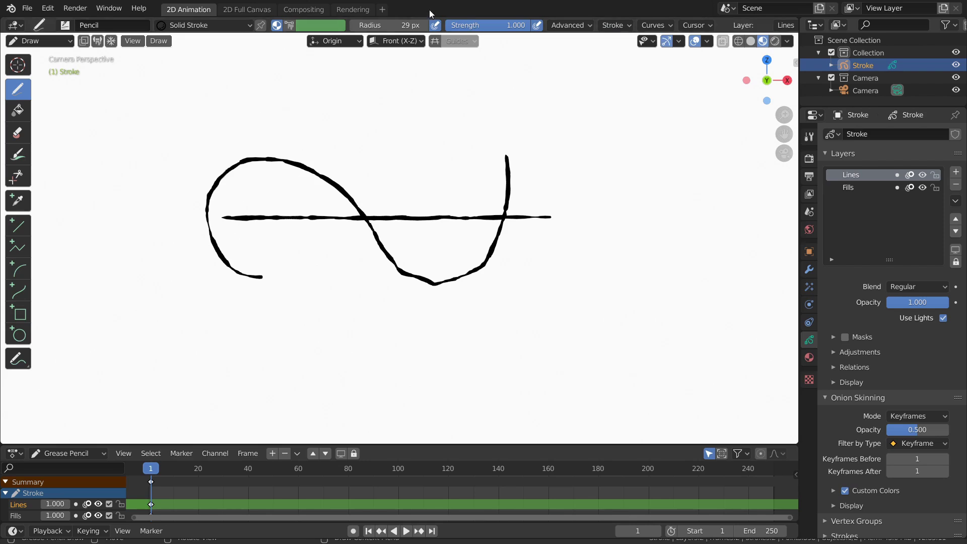
{"action": "scroll", "coordinate": [523, 165], "scroll_direction": "up", "scroll_amount": 3}
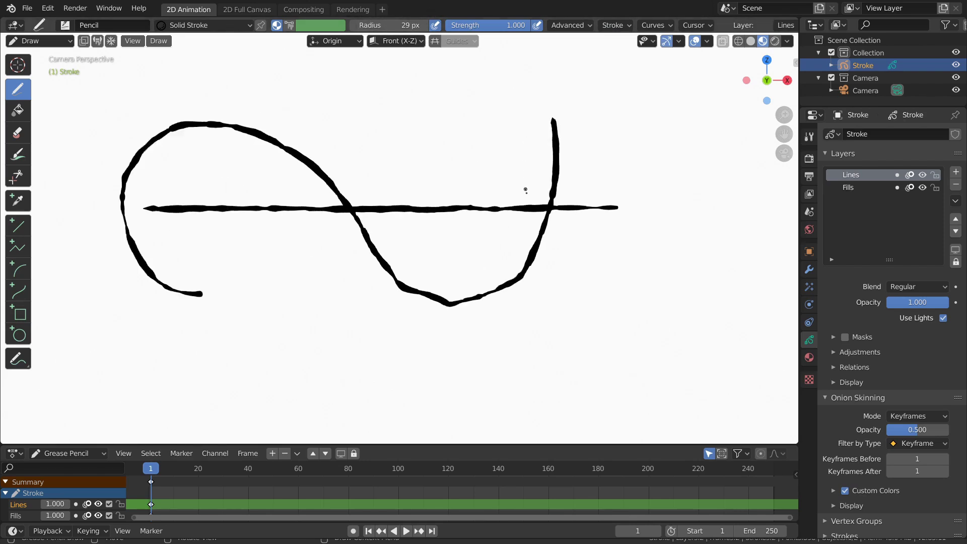
{"action": "scroll", "coordinate": [467, 171], "scroll_direction": "down", "scroll_amount": 3}
{"action": "key", "text": "ctrl+z"}
{"action": "key", "text": "ctrl+z"}
{"action": "key", "text": "ctrl+z"}
{"action": "scroll", "coordinate": [453, 202], "scroll_direction": "down", "scroll_amount": 3}
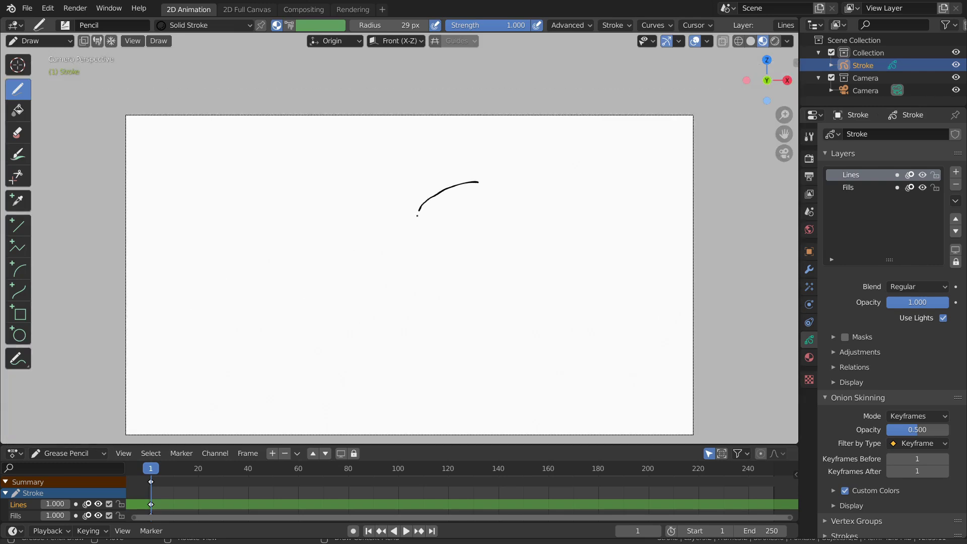
- Set the pencil radius to 103 px, drawing one freehand test stroke before and one after the change, and undo both
{"action": "mouse_move", "coordinate": [397, 244]}
{"action": "left_mouse_down"}
{"action": "mouse_move", "coordinate": [493, 270]}
{"action": "mouse_move", "coordinate": [552, 220]}
{"action": "left_mouse_up"}
{"action": "key", "text": "ctrl+z"}
{"action": "key", "text": "ctrl+z"}
{"action": "key", "text": "f"}
{"action": "left_click", "coordinate": [427, 231]}
{"action": "mouse_move", "coordinate": [444, 253]}
{"action": "left_mouse_down"}
{"action": "mouse_move", "coordinate": [406, 267]}
{"action": "mouse_move", "coordinate": [364, 251]}
{"action": "mouse_move", "coordinate": [401, 220]}
{"action": "mouse_move", "coordinate": [466, 260]}
{"action": "mouse_move", "coordinate": [527, 280]}
{"action": "mouse_move", "coordinate": [594, 241]}
{"action": "mouse_move", "coordinate": [555, 224]}
{"action": "mouse_move", "coordinate": [490, 272]}
{"action": "mouse_move", "coordinate": [417, 294]}
{"action": "mouse_move", "coordinate": [324, 267]}
{"action": "mouse_move", "coordinate": [385, 209]}
{"action": "mouse_move", "coordinate": [386, 287]}
{"action": "mouse_move", "coordinate": [327, 336]}
{"action": "left_mouse_up"}
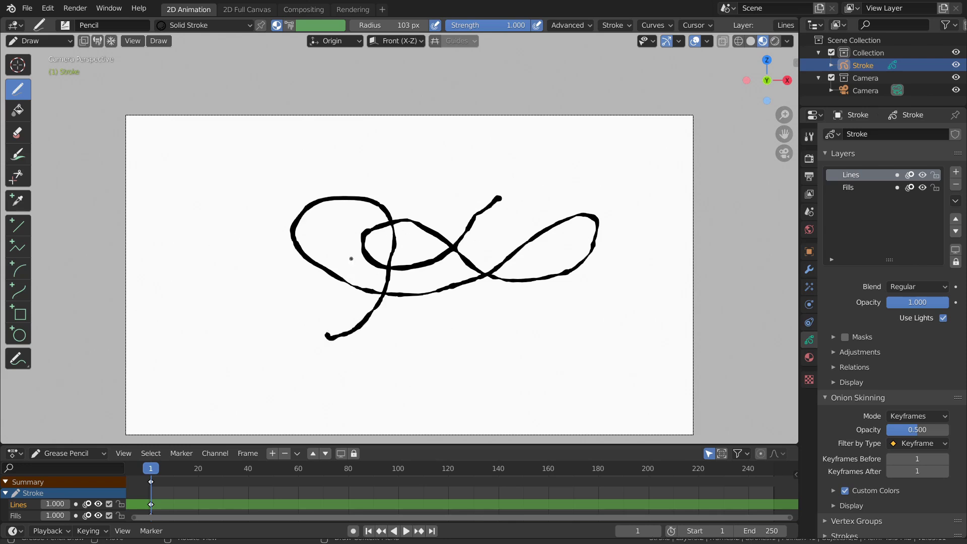
{"action": "key", "text": "ctrl+z"}
- Raise the random Strength of the pencil brush, draw a freehand test stroke, and undo it
{"action": "left_click", "coordinate": [610, 27]}
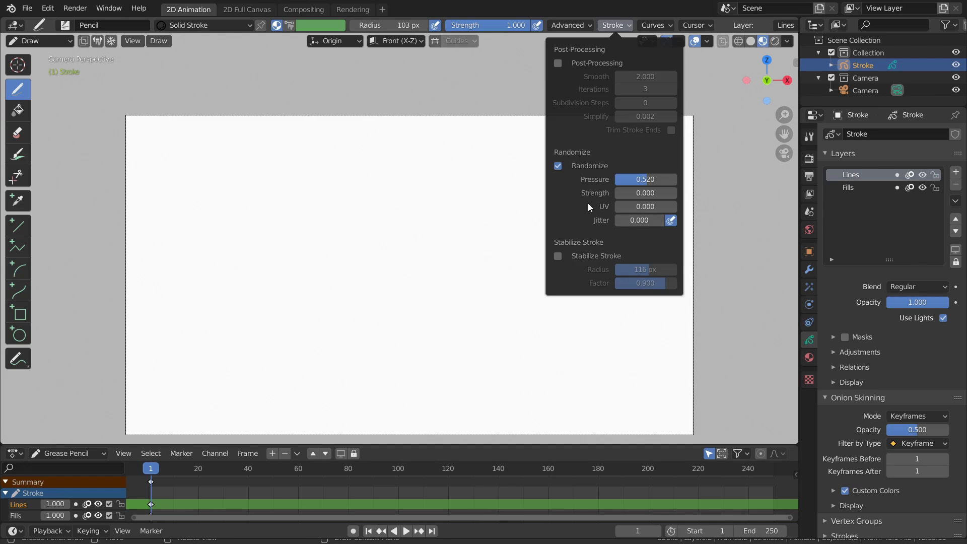
{"action": "left_click_drag", "start_coordinate": [619, 193], "coordinate": [643, 193]}
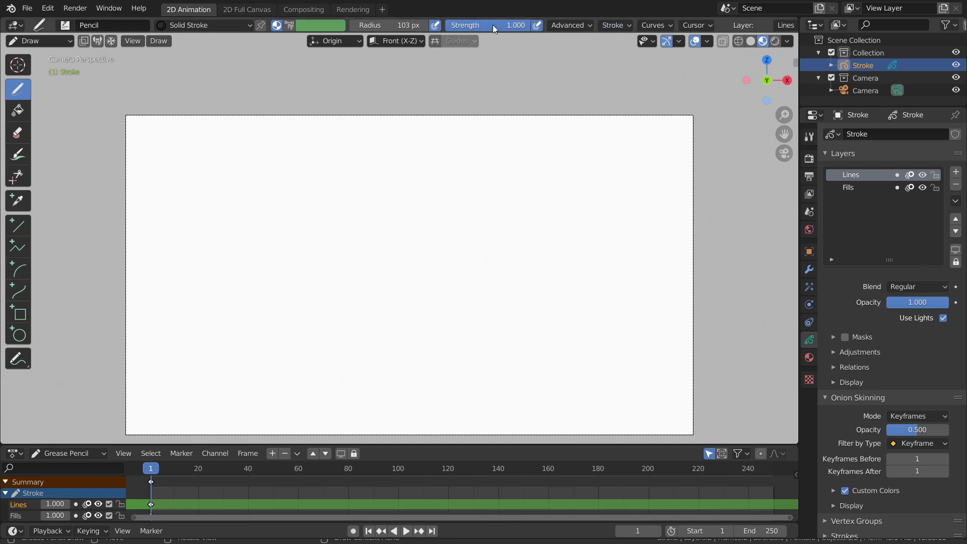
{"action": "mouse_move", "coordinate": [506, 208]}
{"action": "left_mouse_down"}
{"action": "mouse_move", "coordinate": [425, 259]}
{"action": "mouse_move", "coordinate": [388, 253]}
{"action": "mouse_move", "coordinate": [363, 222]}
{"action": "mouse_move", "coordinate": [328, 225]}
{"action": "mouse_move", "coordinate": [321, 269]}
{"action": "mouse_move", "coordinate": [361, 287]}
{"action": "mouse_move", "coordinate": [562, 259]}
{"action": "mouse_move", "coordinate": [573, 301]}
{"action": "mouse_move", "coordinate": [529, 317]}
{"action": "mouse_move", "coordinate": [384, 257]}
{"action": "mouse_move", "coordinate": [338, 329]}
{"action": "mouse_move", "coordinate": [430, 340]}
{"action": "mouse_move", "coordinate": [478, 254]}
{"action": "mouse_move", "coordinate": [406, 198]}
{"action": "mouse_move", "coordinate": [355, 275]}
{"action": "mouse_move", "coordinate": [376, 322]}
{"action": "left_mouse_up"}
{"action": "key", "text": "ctrl+z"}
- Set the pencil radius to 238 px, draw two freehand test strokes, and undo them
{"action": "key", "text": "f"}
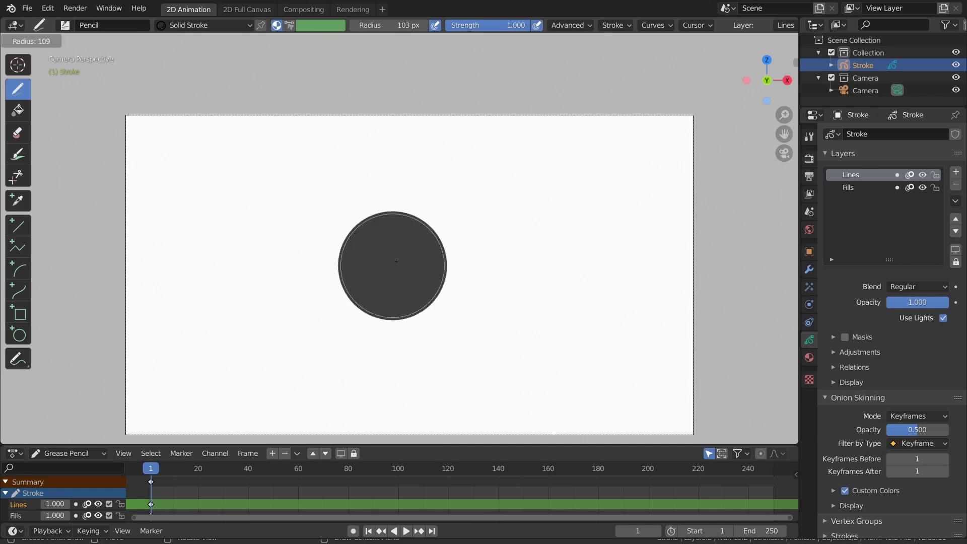
{"action": "left_click", "coordinate": [527, 218]}
{"action": "mouse_move", "coordinate": [527, 218]}
{"action": "left_mouse_down"}
{"action": "mouse_move", "coordinate": [441, 239]}
{"action": "mouse_move", "coordinate": [412, 278]}
{"action": "mouse_move", "coordinate": [341, 282]}
{"action": "mouse_move", "coordinate": [321, 219]}
{"action": "mouse_move", "coordinate": [474, 249]}
{"action": "mouse_move", "coordinate": [572, 289]}
{"action": "mouse_move", "coordinate": [595, 191]}
{"action": "mouse_move", "coordinate": [439, 266]}
{"action": "mouse_move", "coordinate": [355, 206]}
{"action": "left_mouse_up"}
{"action": "key", "text": "ctrl+z"}
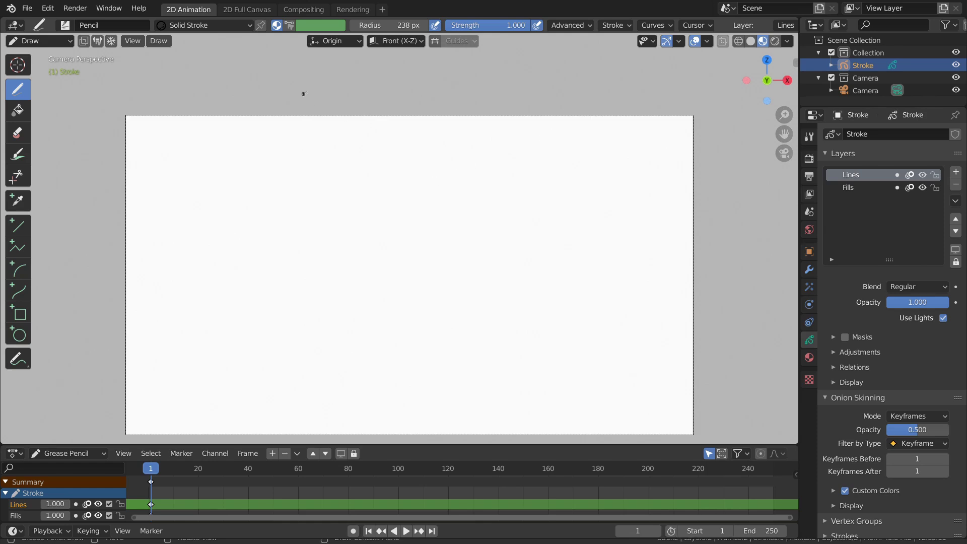
{"action": "scroll", "coordinate": [431, 194], "scroll_direction": "down", "scroll_amount": 2}
{"action": "scroll", "coordinate": [418, 194], "scroll_direction": "down", "scroll_amount": 2, "text": "shift"}
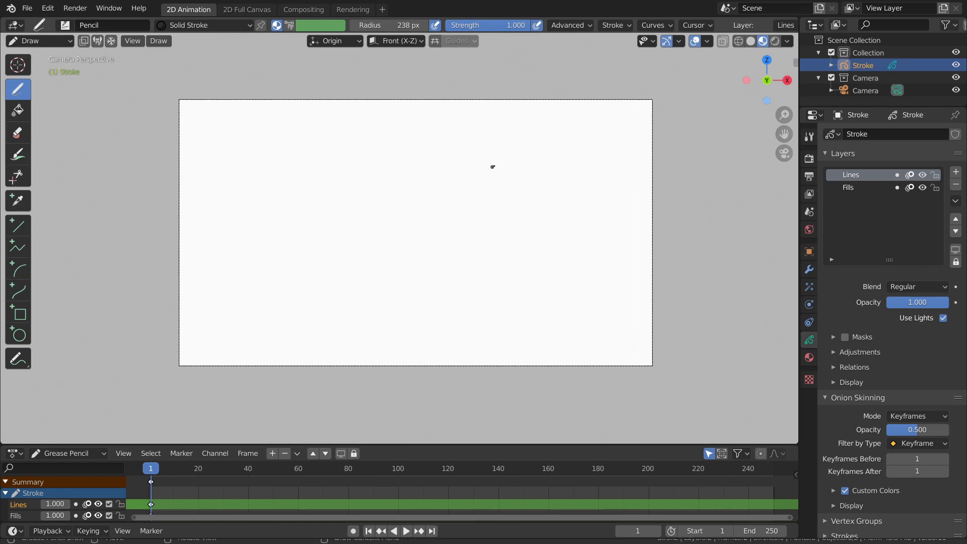
{"action": "mouse_move", "coordinate": [510, 149]}
{"action": "left_mouse_down"}
{"action": "mouse_move", "coordinate": [378, 234]}
{"action": "mouse_move", "coordinate": [396, 159]}
{"action": "mouse_move", "coordinate": [520, 253]}
{"action": "mouse_move", "coordinate": [510, 158]}
{"action": "mouse_move", "coordinate": [400, 252]}
{"action": "mouse_move", "coordinate": [428, 163]}
{"action": "mouse_move", "coordinate": [485, 209]}
{"action": "left_mouse_up"}
{"action": "scroll", "coordinate": [485, 210], "scroll_direction": "up", "scroll_amount": 3}
{"action": "key", "text": "ctrl+z"}
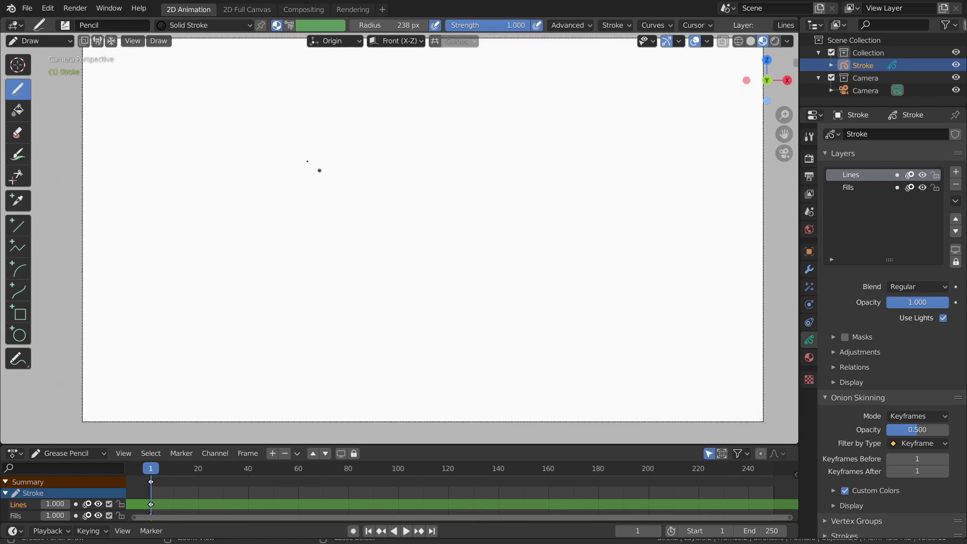
- Switch to the Pencil Soft brush, draw and undo a test stroke, and review the brush's stroke settings
{"action": "left_click", "coordinate": [65, 24]}
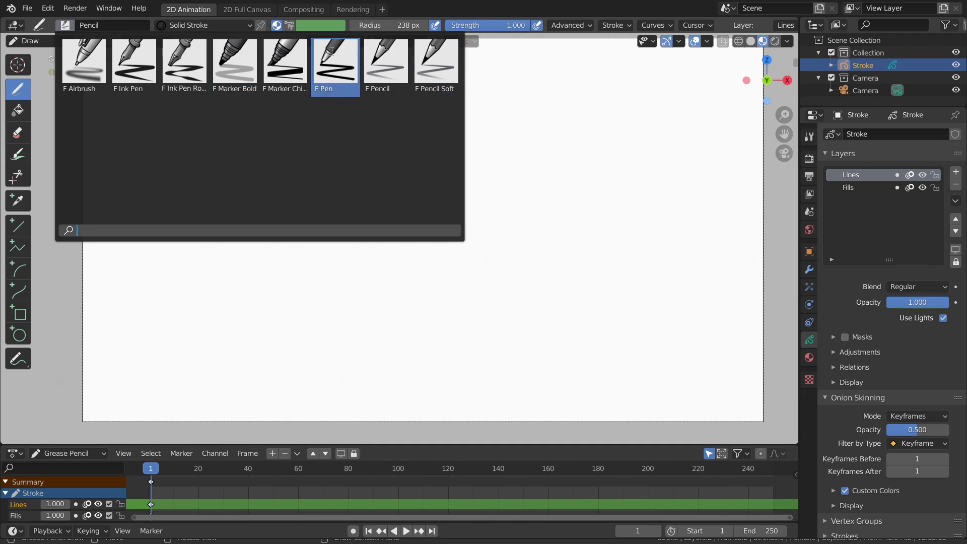
{"action": "left_click", "coordinate": [417, 63]}
{"action": "mouse_move", "coordinate": [487, 147]}
{"action": "left_mouse_down"}
{"action": "mouse_move", "coordinate": [427, 186]}
{"action": "mouse_move", "coordinate": [314, 208]}
{"action": "mouse_move", "coordinate": [375, 185]}
{"action": "mouse_move", "coordinate": [441, 220]}
{"action": "left_mouse_up"}
{"action": "key", "text": "ctrl+z"}
{"action": "left_click", "coordinate": [616, 25]}
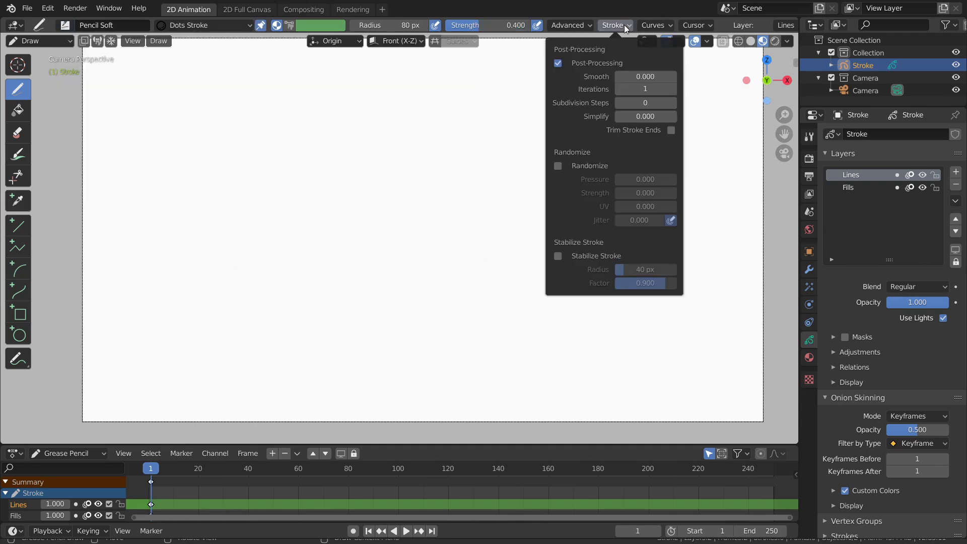
- Switch to the Marker Chisel brush, draw and undo a looping test stroke, and review the brush's stroke settings
{"action": "left_click", "coordinate": [67, 25]}
{"action": "left_click", "coordinate": [285, 68]}
{"action": "mouse_move", "coordinate": [258, 121]}
{"action": "left_mouse_down"}
{"action": "mouse_move", "coordinate": [318, 197]}
{"action": "mouse_move", "coordinate": [354, 214]}
{"action": "mouse_move", "coordinate": [421, 181]}
{"action": "mouse_move", "coordinate": [411, 155]}
{"action": "mouse_move", "coordinate": [348, 218]}
{"action": "mouse_move", "coordinate": [332, 263]}
{"action": "mouse_move", "coordinate": [235, 278]}
{"action": "mouse_move", "coordinate": [221, 200]}
{"action": "mouse_move", "coordinate": [373, 263]}
{"action": "mouse_move", "coordinate": [470, 259]}
{"action": "mouse_move", "coordinate": [483, 201]}
{"action": "mouse_move", "coordinate": [416, 211]}
{"action": "mouse_move", "coordinate": [362, 299]}
{"action": "mouse_move", "coordinate": [417, 310]}
{"action": "left_mouse_up"}
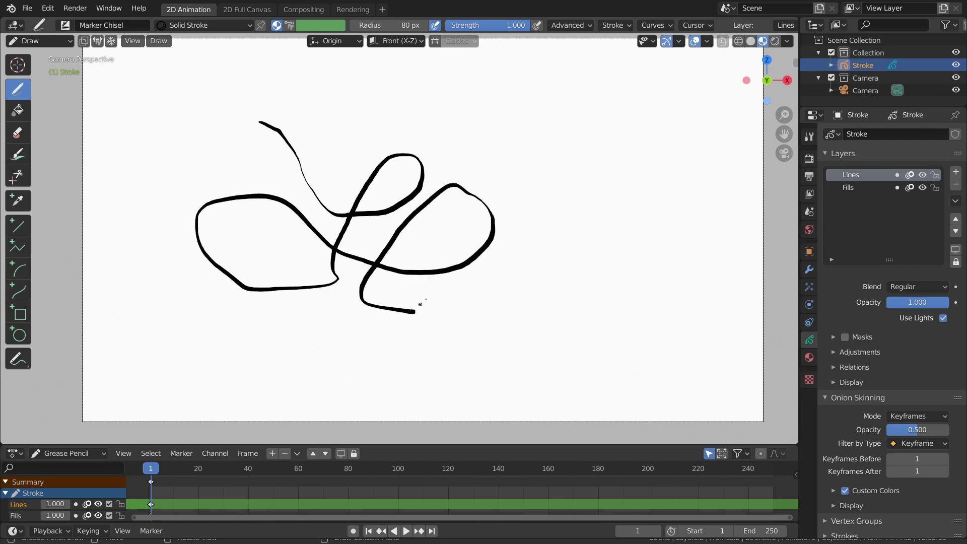
{"action": "key", "text": "ctrl+z"}
{"action": "left_click", "coordinate": [614, 26]}
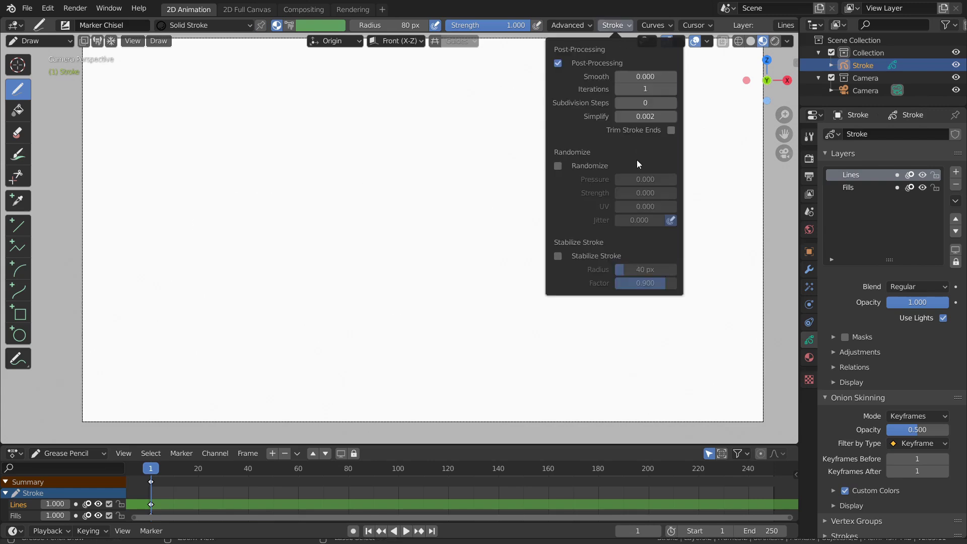
- Draw overlapping looping strokes with Marker Chisel, look through the available brushes and its post-processing settings, and undo the drawing
{"action": "mouse_move", "coordinate": [495, 122]}
{"action": "left_mouse_down"}
{"action": "mouse_move", "coordinate": [441, 168]}
{"action": "mouse_move", "coordinate": [404, 227]}
{"action": "mouse_move", "coordinate": [343, 163]}
{"action": "mouse_move", "coordinate": [447, 171]}
{"action": "mouse_move", "coordinate": [545, 223]}
{"action": "mouse_move", "coordinate": [599, 142]}
{"action": "mouse_move", "coordinate": [477, 197]}
{"action": "mouse_move", "coordinate": [393, 273]}
{"action": "mouse_move", "coordinate": [311, 204]}
{"action": "mouse_move", "coordinate": [445, 194]}
{"action": "mouse_move", "coordinate": [662, 240]}
{"action": "mouse_move", "coordinate": [459, 143]}
{"action": "mouse_move", "coordinate": [261, 214]}
{"action": "left_mouse_up"}
{"action": "left_click_drag", "start_coordinate": [254, 174], "coordinate": [404, 155]}
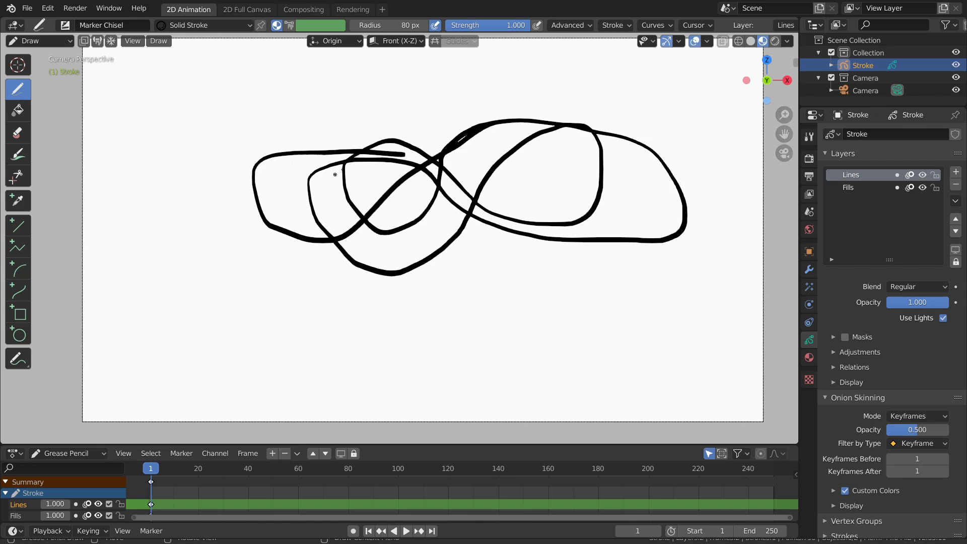
{"action": "left_click", "coordinate": [65, 25]}
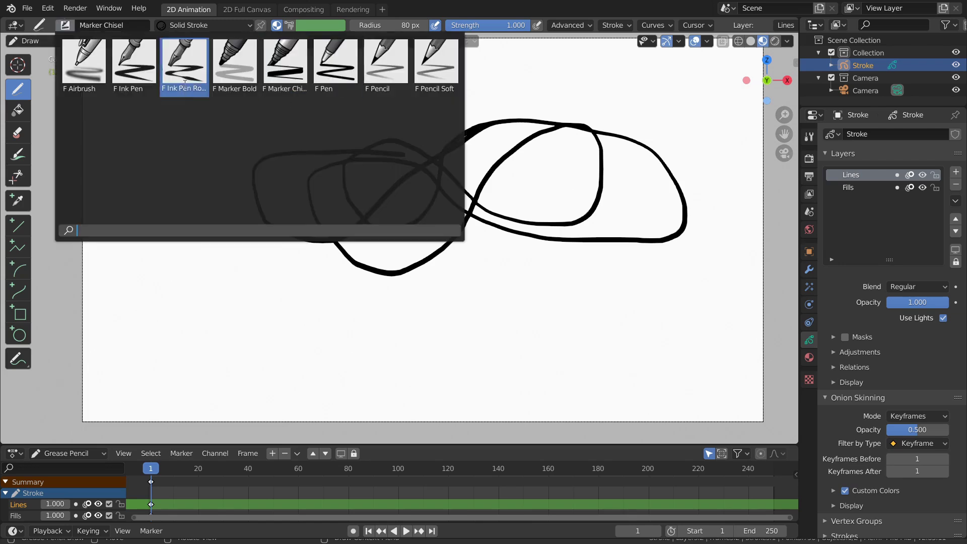
{"action": "left_click", "coordinate": [617, 25]}
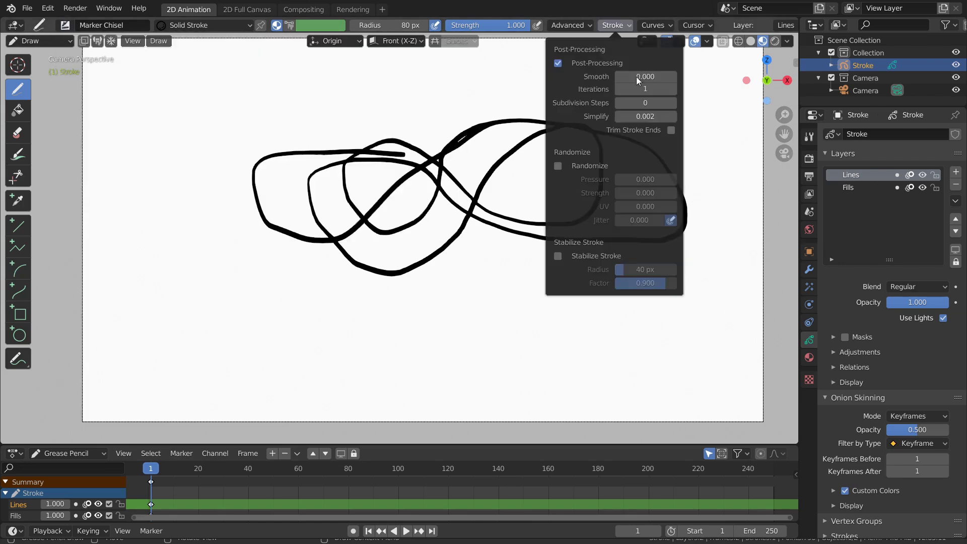
{"action": "left_click", "coordinate": [64, 26]}
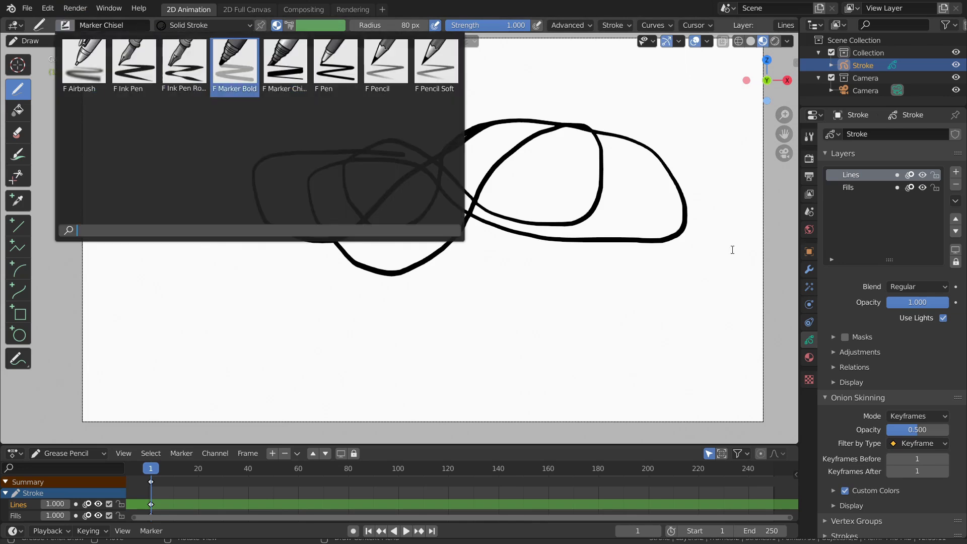
{"action": "key", "text": "Escape"}
{"action": "key", "text": "ctrl+z"}
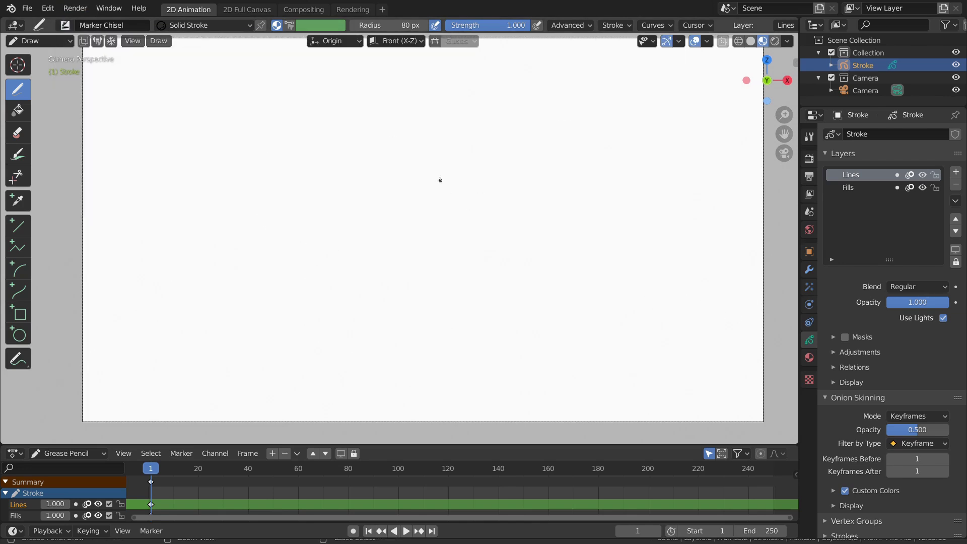
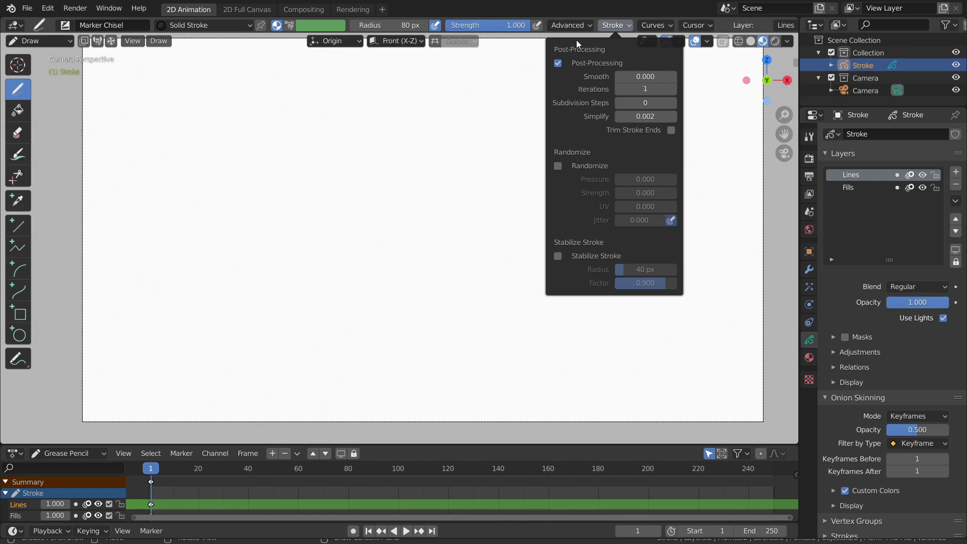
- Review the advanced settings of the Marker Chisel brush, and draw and undo a short test stroke
{"action": "mouse_move", "coordinate": [576, 25]}
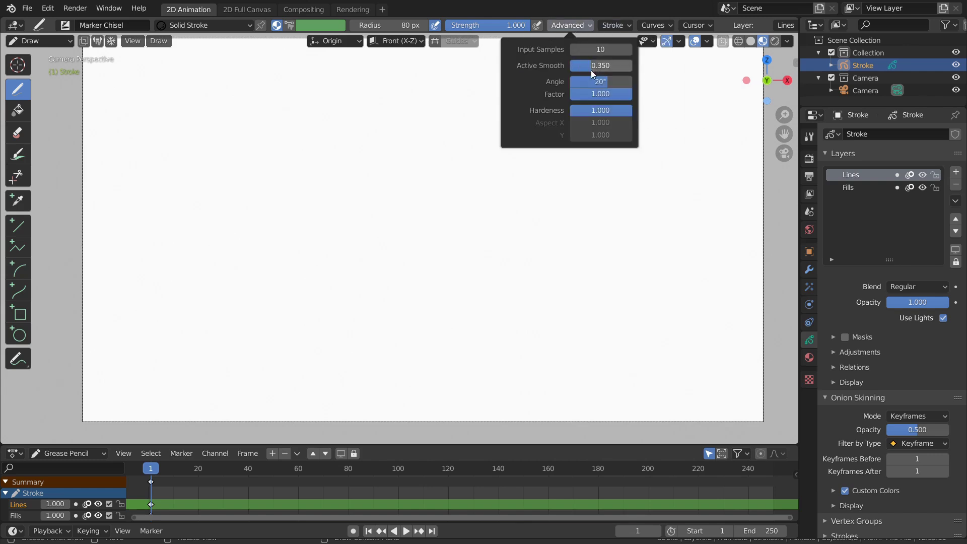
{"action": "mouse_move", "coordinate": [364, 232]}
{"action": "left_mouse_down"}
{"action": "mouse_move", "coordinate": [458, 237]}
{"action": "mouse_move", "coordinate": [520, 211]}
{"action": "mouse_move", "coordinate": [480, 172]}
{"action": "mouse_move", "coordinate": [400, 226]}
{"action": "left_mouse_up"}
{"action": "key", "text": "ctrl+z"}
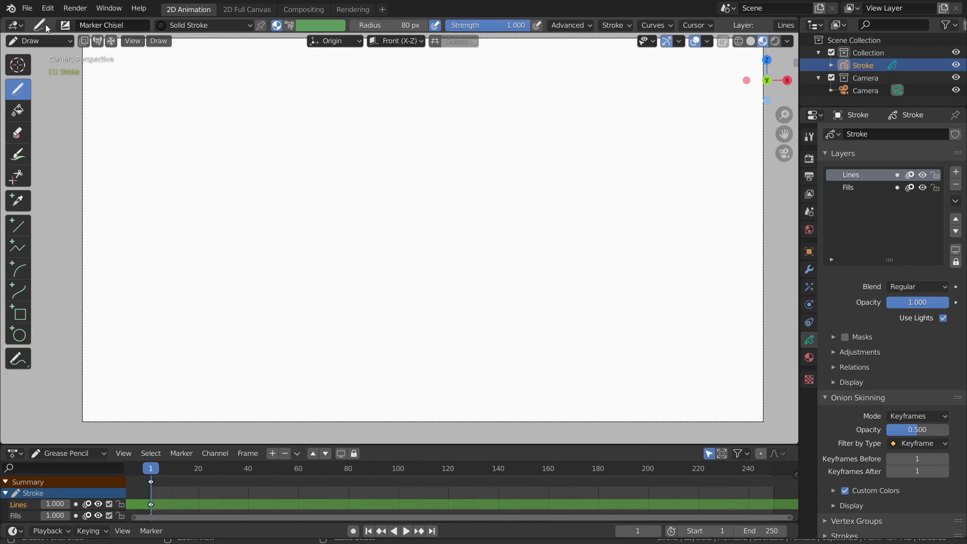
- Switch to the Pencil Soft brush and set its radius to 159 px and its strength to 1.000
{"action": "left_click", "coordinate": [40, 25]}
{"action": "left_click", "coordinate": [437, 57]}
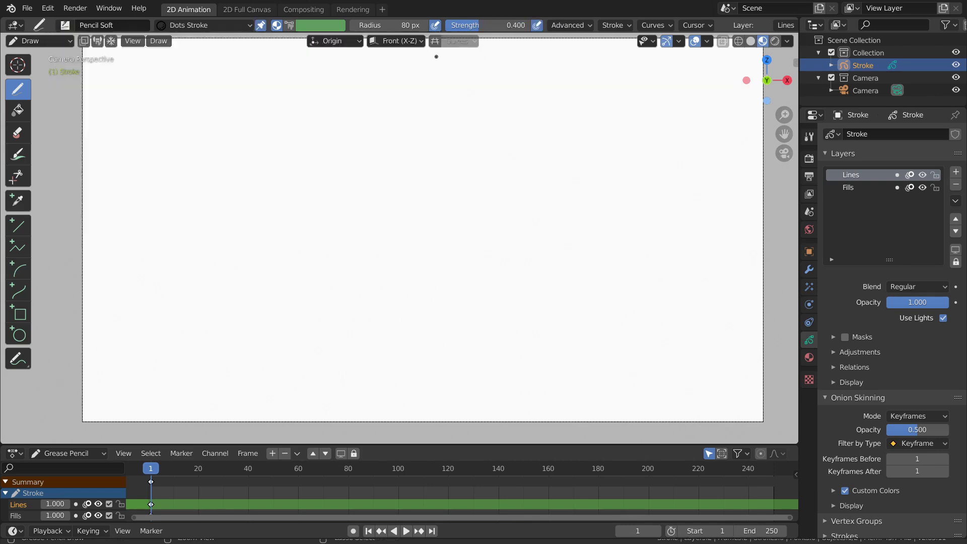
{"action": "key", "text": "f"}
{"action": "left_click", "coordinate": [403, 174]}
{"action": "scroll", "coordinate": [378, 184], "scroll_direction": "down", "scroll_amount": 1}
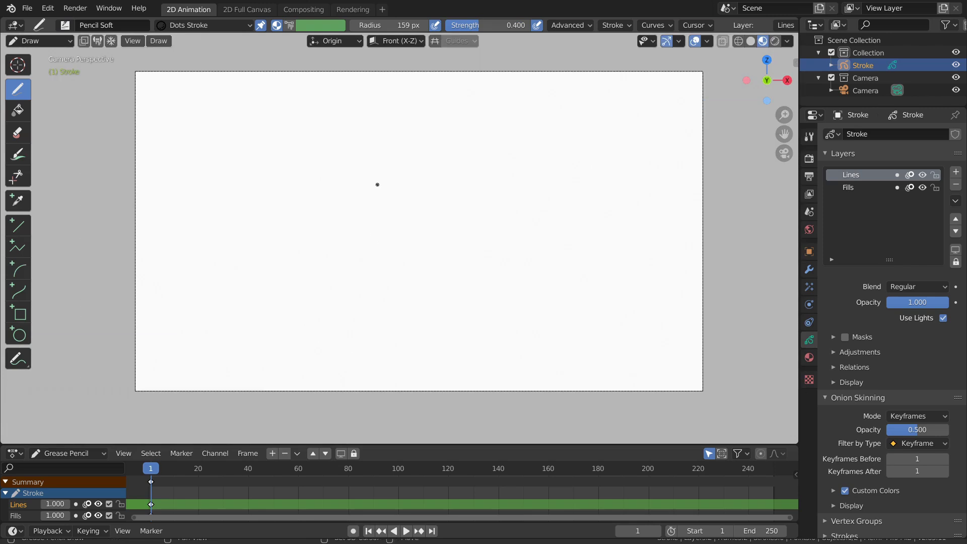
{"action": "key", "text": "shift+f"}
{"action": "left_click", "coordinate": [455, 174]}
{"action": "scroll", "coordinate": [406, 184], "scroll_direction": "up", "scroll_amount": 1}
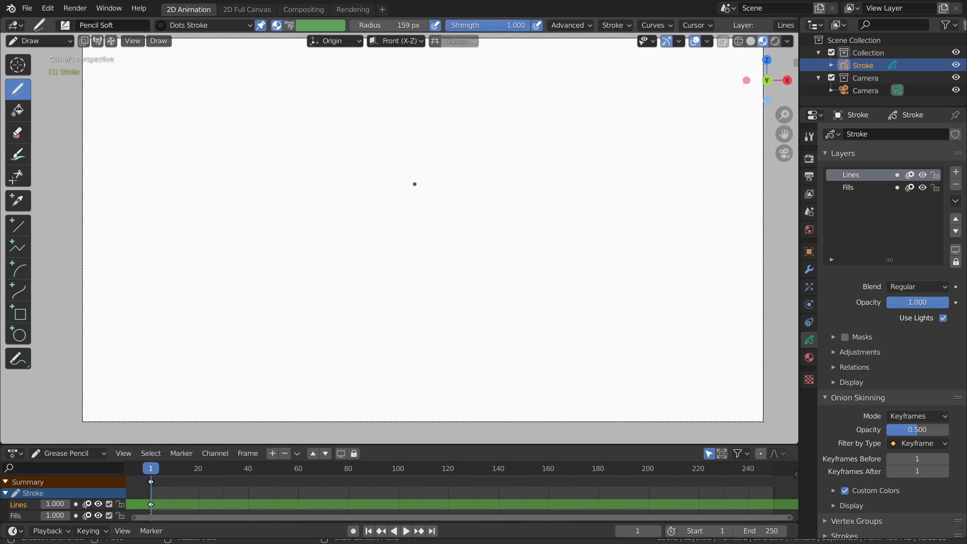
- Draw two freehand test strokes with the Pencil Soft brush and undo both
{"action": "mouse_move", "coordinate": [286, 230]}
{"action": "left_mouse_down"}
{"action": "mouse_move", "coordinate": [312, 210]}
{"action": "mouse_move", "coordinate": [407, 236]}
{"action": "mouse_move", "coordinate": [506, 196]}
{"action": "mouse_move", "coordinate": [583, 183]}
{"action": "mouse_move", "coordinate": [595, 278]}
{"action": "mouse_move", "coordinate": [452, 229]}
{"action": "mouse_move", "coordinate": [353, 281]}
{"action": "mouse_move", "coordinate": [505, 352]}
{"action": "mouse_move", "coordinate": [391, 273]}
{"action": "mouse_move", "coordinate": [313, 236]}
{"action": "mouse_move", "coordinate": [298, 310]}
{"action": "mouse_move", "coordinate": [447, 335]}
{"action": "mouse_move", "coordinate": [347, 317]}
{"action": "left_mouse_up"}
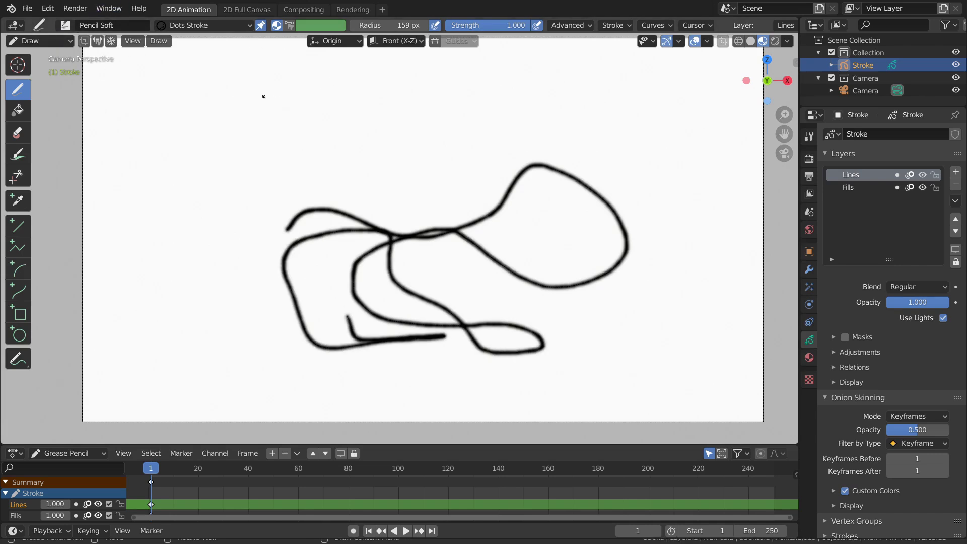
{"action": "key", "text": "ctrl+z"}
{"action": "mouse_move", "coordinate": [272, 226]}
{"action": "left_mouse_down"}
{"action": "mouse_move", "coordinate": [374, 188]}
{"action": "mouse_move", "coordinate": [513, 215]}
{"action": "mouse_move", "coordinate": [499, 157]}
{"action": "mouse_move", "coordinate": [357, 266]}
{"action": "mouse_move", "coordinate": [336, 179]}
{"action": "mouse_move", "coordinate": [506, 280]}
{"action": "mouse_move", "coordinate": [576, 267]}
{"action": "mouse_move", "coordinate": [403, 316]}
{"action": "mouse_move", "coordinate": [663, 318]}
{"action": "mouse_move", "coordinate": [513, 363]}
{"action": "mouse_move", "coordinate": [439, 280]}
{"action": "mouse_move", "coordinate": [544, 208]}
{"action": "mouse_move", "coordinate": [249, 295]}
{"action": "mouse_move", "coordinate": [450, 262]}
{"action": "mouse_move", "coordinate": [445, 232]}
{"action": "mouse_move", "coordinate": [421, 271]}
{"action": "mouse_move", "coordinate": [449, 269]}
{"action": "left_mouse_up"}
{"action": "key", "text": "ctrl+z"}
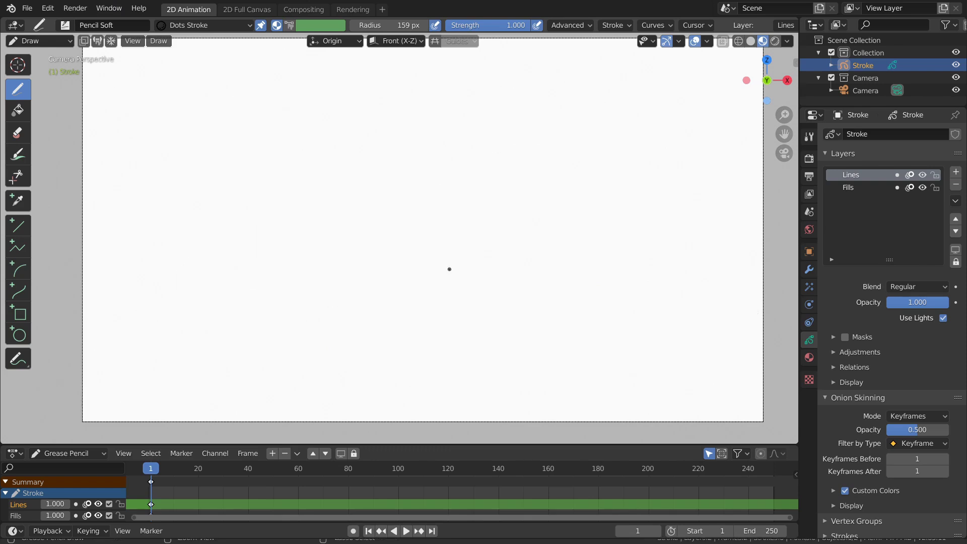
- Adjust the Active Smooth value of the Pencil Soft brush, draw a wavy test stroke, inspect it up close, and undo it
{"action": "left_click", "coordinate": [581, 25]}
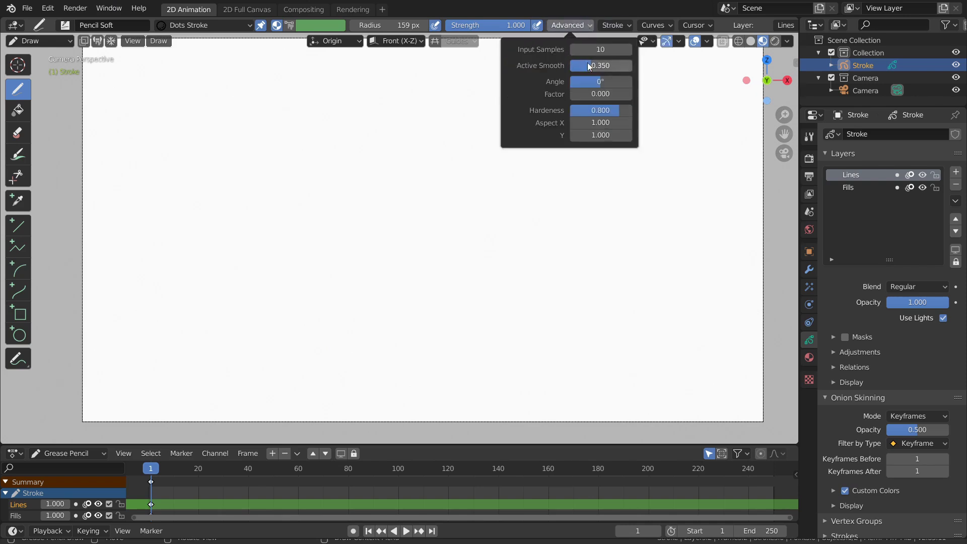
{"action": "left_click_drag", "start_coordinate": [592, 68], "coordinate": [637, 68]}
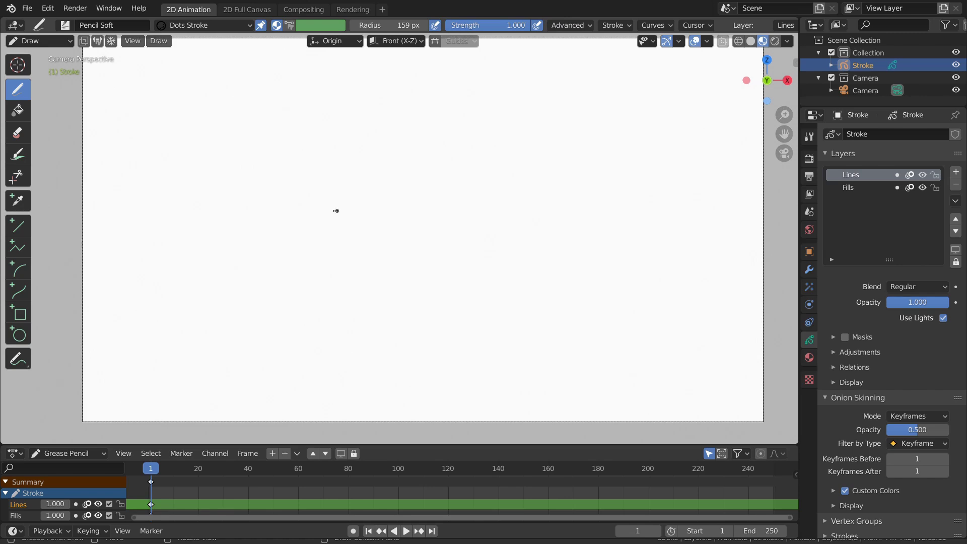
{"action": "mouse_move", "coordinate": [284, 251]}
{"action": "left_mouse_down"}
{"action": "mouse_move", "coordinate": [298, 227]}
{"action": "mouse_move", "coordinate": [341, 215]}
{"action": "mouse_move", "coordinate": [388, 234]}
{"action": "mouse_move", "coordinate": [440, 222]}
{"action": "mouse_move", "coordinate": [531, 180]}
{"action": "left_mouse_up"}
{"action": "scroll", "coordinate": [384, 257], "scroll_direction": "up", "scroll_amount": 1}
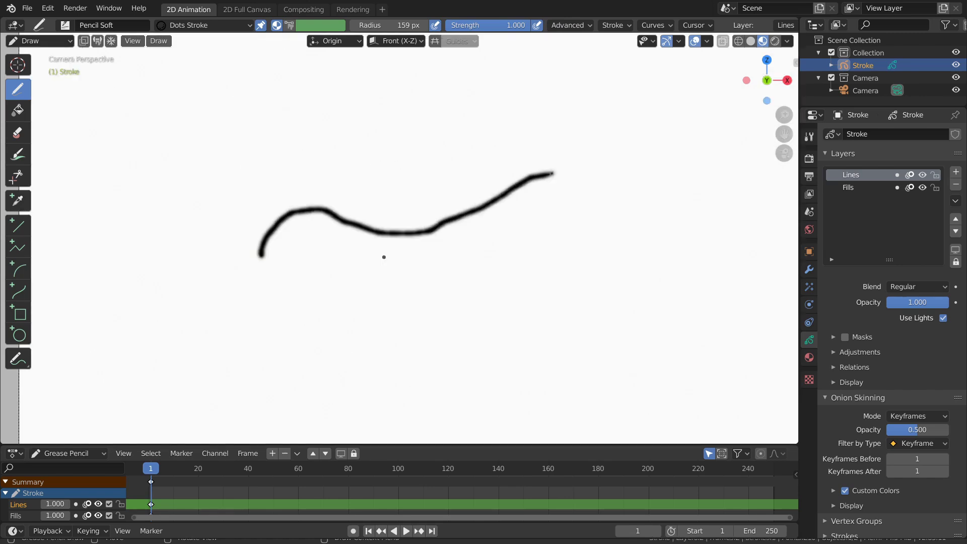
{"action": "key", "text": "ctrl+z"}
- Draw one nearly horizontal stroke and two rising wavy strokes across the canvas with the Pencil Soft brush
{"action": "left_click_drag", "start_coordinate": [184, 222], "coordinate": [559, 203]}
{"action": "mouse_move", "coordinate": [163, 318]}
{"action": "left_mouse_down"}
{"action": "mouse_move", "coordinate": [332, 241]}
{"action": "mouse_move", "coordinate": [478, 156]}
{"action": "left_mouse_up"}
{"action": "mouse_move", "coordinate": [271, 368]}
{"action": "left_mouse_down"}
{"action": "mouse_move", "coordinate": [402, 300]}
{"action": "mouse_move", "coordinate": [496, 176]}
{"action": "left_mouse_up"}
- Set Active Smooth to 0.000 for the Pencil Soft brush and draw three more diagonal freehand strokes for comparison
{"action": "left_click", "coordinate": [587, 26]}
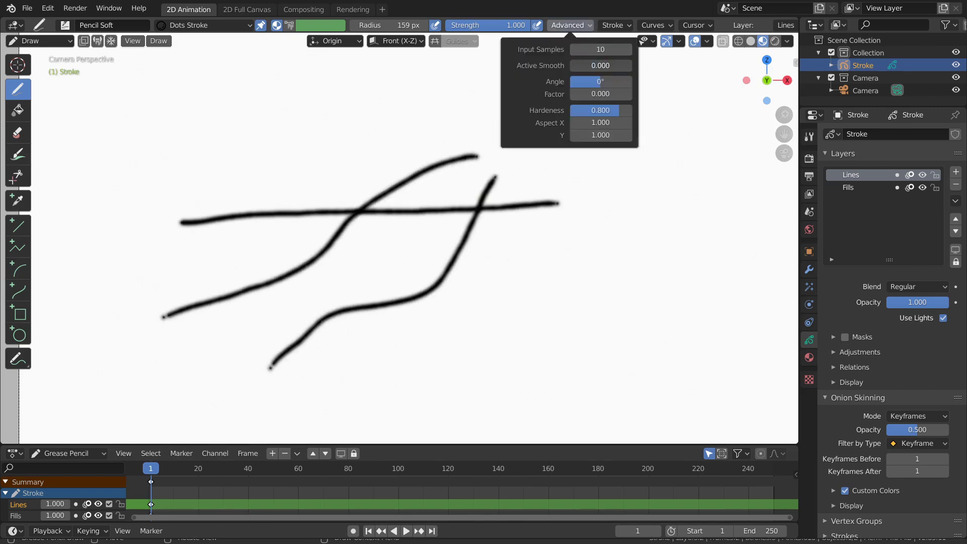
{"action": "mouse_move", "coordinate": [425, 398]}
{"action": "left_mouse_down"}
{"action": "mouse_move", "coordinate": [485, 359]}
{"action": "mouse_move", "coordinate": [652, 188]}
{"action": "left_mouse_up"}
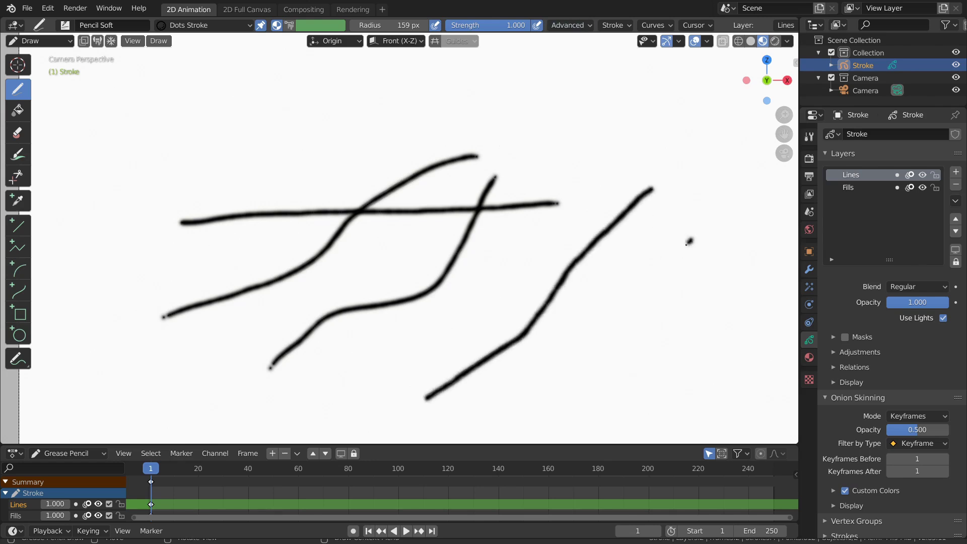
{"action": "mouse_move", "coordinate": [687, 243]}
{"action": "left_mouse_down"}
{"action": "mouse_move", "coordinate": [578, 346]}
{"action": "mouse_move", "coordinate": [525, 372]}
{"action": "left_mouse_up"}
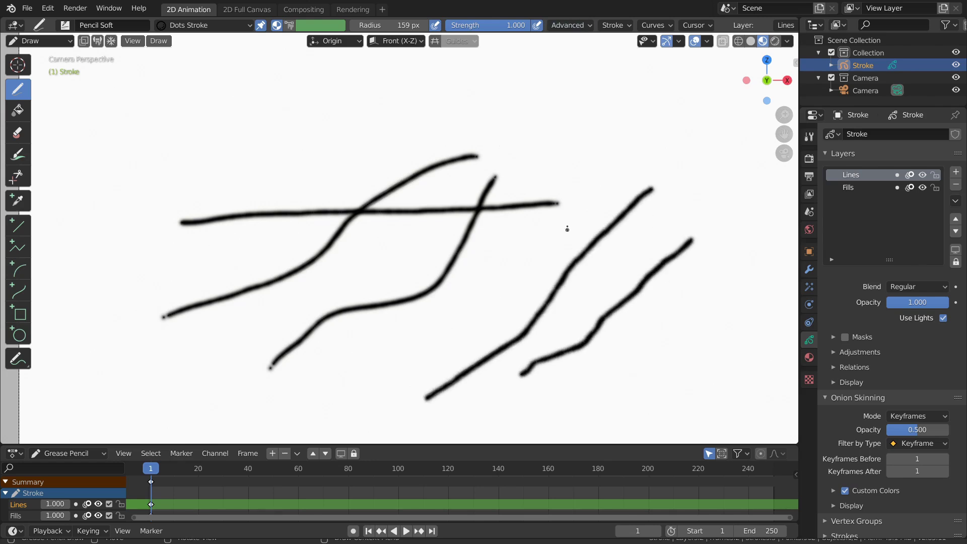
{"action": "mouse_move", "coordinate": [604, 155]}
{"action": "left_mouse_down"}
{"action": "mouse_move", "coordinate": [569, 160]}
{"action": "mouse_move", "coordinate": [445, 296]}
{"action": "mouse_move", "coordinate": [343, 337]}
{"action": "left_mouse_up"}
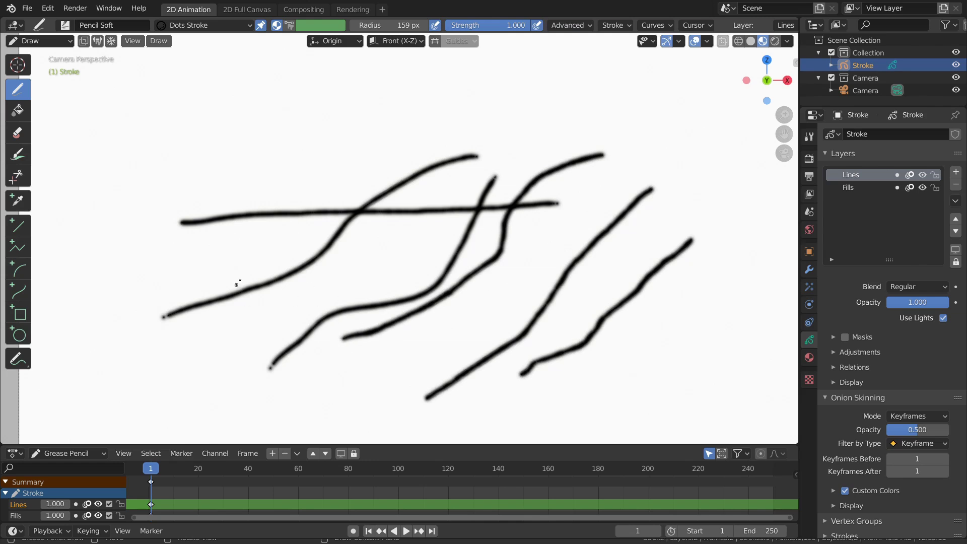
- Draw one more rising test stroke, then undo all the test strokes to empty the canvas
{"action": "mouse_move", "coordinate": [211, 261]}
{"action": "left_mouse_down"}
{"action": "mouse_move", "coordinate": [372, 204]}
{"action": "mouse_move", "coordinate": [625, 174]}
{"action": "mouse_move", "coordinate": [678, 150]}
{"action": "left_mouse_up"}
{"action": "key", "text": "ctrl+z"}
{"action": "key", "text": "ctrl+z"}
{"action": "key", "text": "ctrl+z"}
{"action": "key", "text": "ctrl+z"}
{"action": "key", "text": "ctrl+z"}
{"action": "key", "text": "ctrl+z"}
{"action": "key", "text": "ctrl+z"}
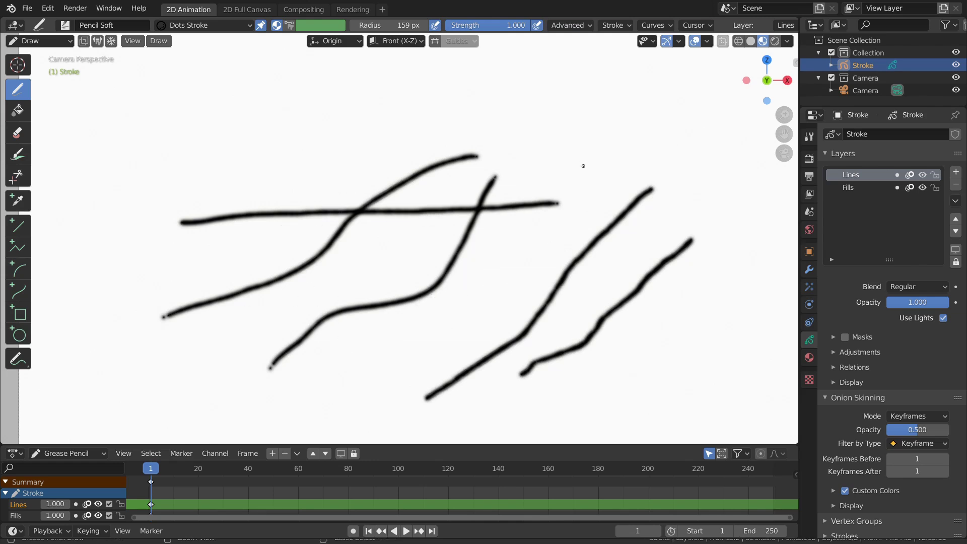
{"action": "scroll", "coordinate": [431, 210], "scroll_direction": "down", "scroll_amount": 3}
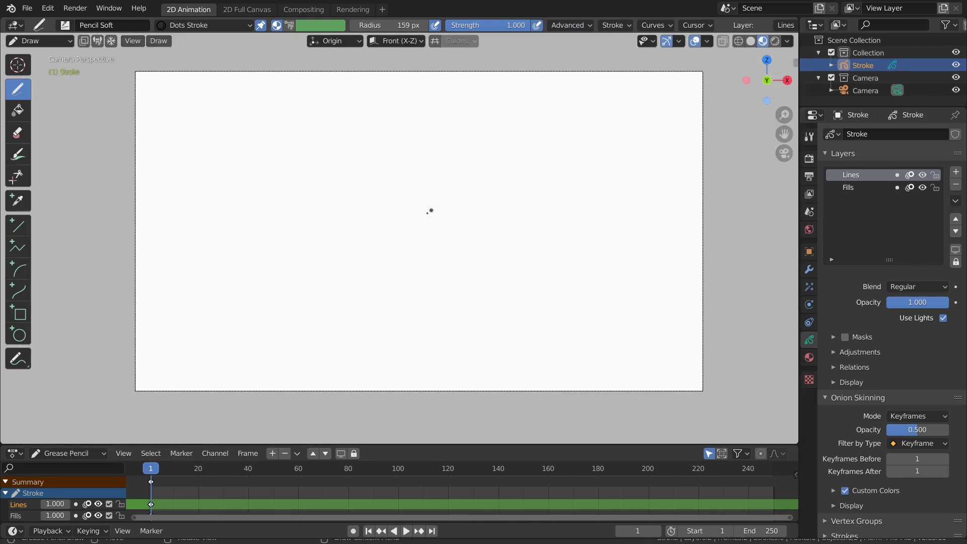
- Draw a looping test stroke and a small circle with the Pencil Soft brush, undoing each one
{"action": "mouse_move", "coordinate": [264, 198]}
{"action": "left_mouse_down"}
{"action": "mouse_move", "coordinate": [283, 183]}
{"action": "mouse_move", "coordinate": [374, 214]}
{"action": "mouse_move", "coordinate": [504, 155]}
{"action": "mouse_move", "coordinate": [454, 213]}
{"action": "mouse_move", "coordinate": [382, 230]}
{"action": "mouse_move", "coordinate": [481, 258]}
{"action": "mouse_move", "coordinate": [362, 278]}
{"action": "mouse_move", "coordinate": [436, 258]}
{"action": "left_mouse_up"}
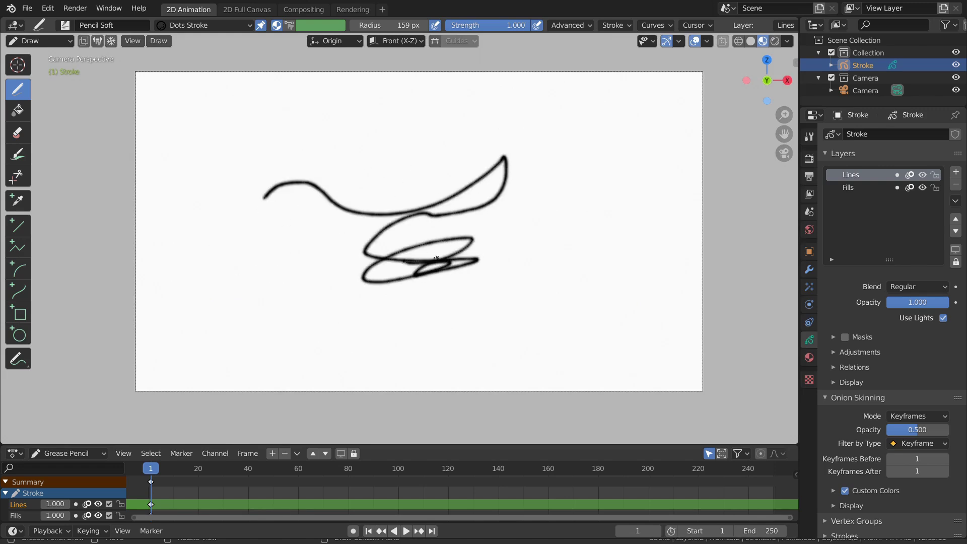
{"action": "scroll", "coordinate": [391, 200], "scroll_direction": "up", "scroll_amount": 1}
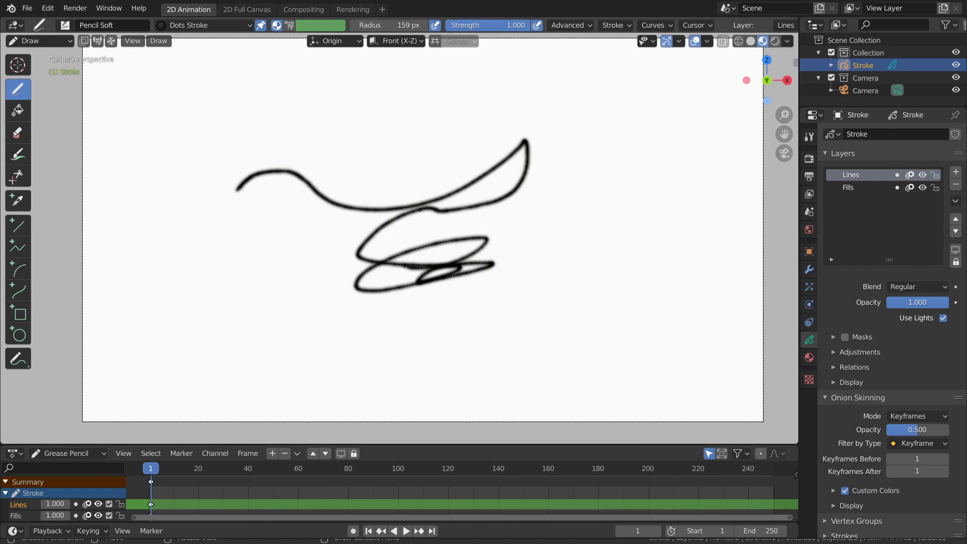
{"action": "key", "text": "ctrl+z"}
{"action": "scroll", "coordinate": [522, 146], "scroll_direction": "down", "scroll_amount": 2}
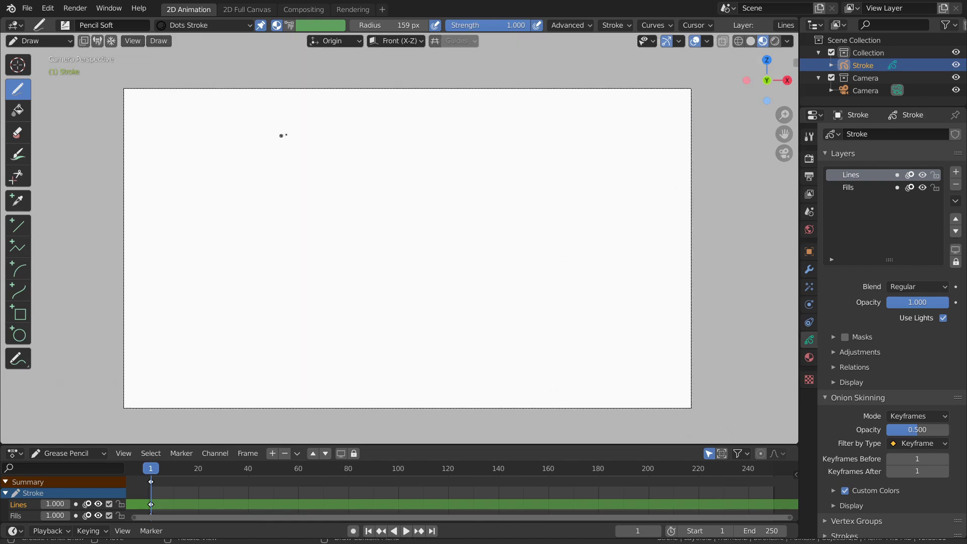
{"action": "mouse_move", "coordinate": [270, 136]}
{"action": "left_mouse_down"}
{"action": "mouse_move", "coordinate": [289, 156]}
{"action": "mouse_move", "coordinate": [266, 137]}
{"action": "left_mouse_up"}
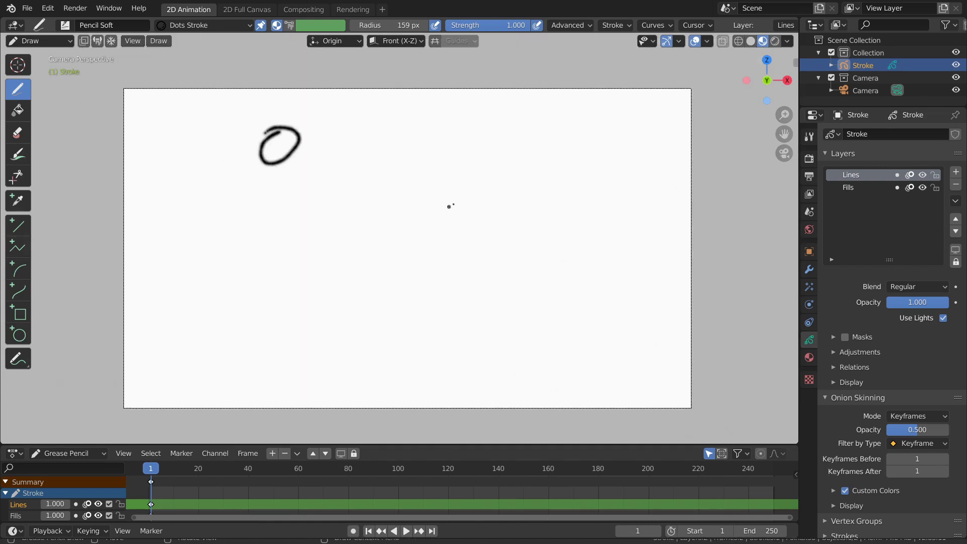
{"action": "key", "text": "ctrl+z"}
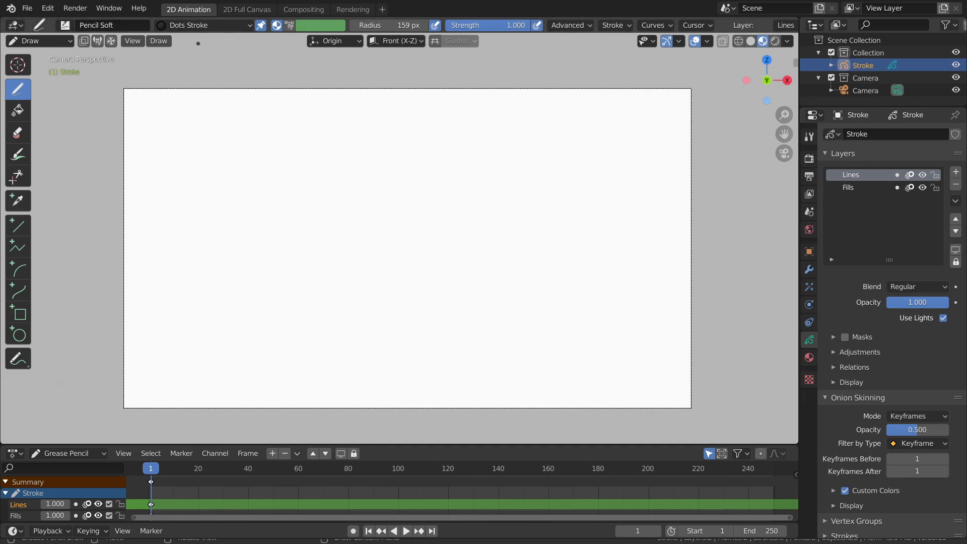
- Switch to the Pencil brush, try it with a long zigzagging stroke, and undo the stroke
{"action": "left_click", "coordinate": [63, 26]}
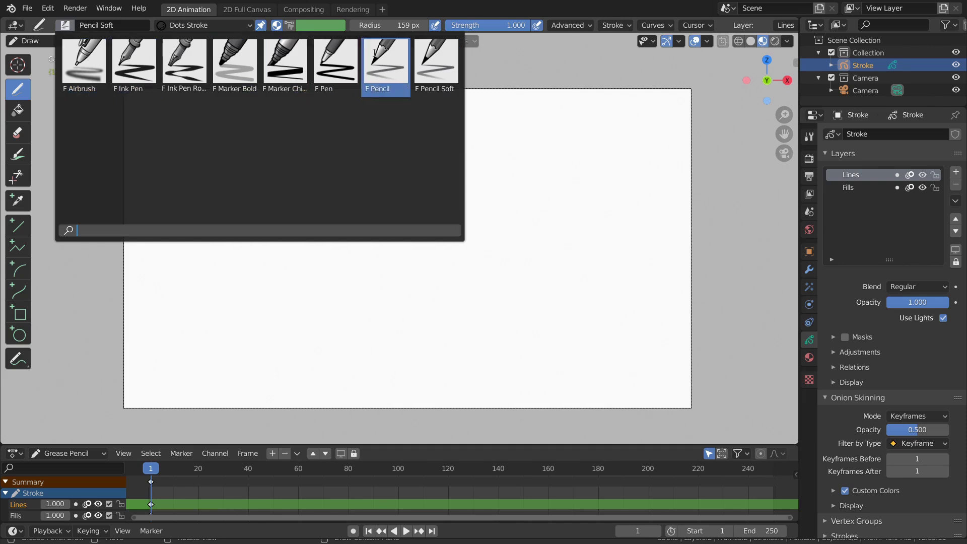
{"action": "left_click", "coordinate": [395, 57]}
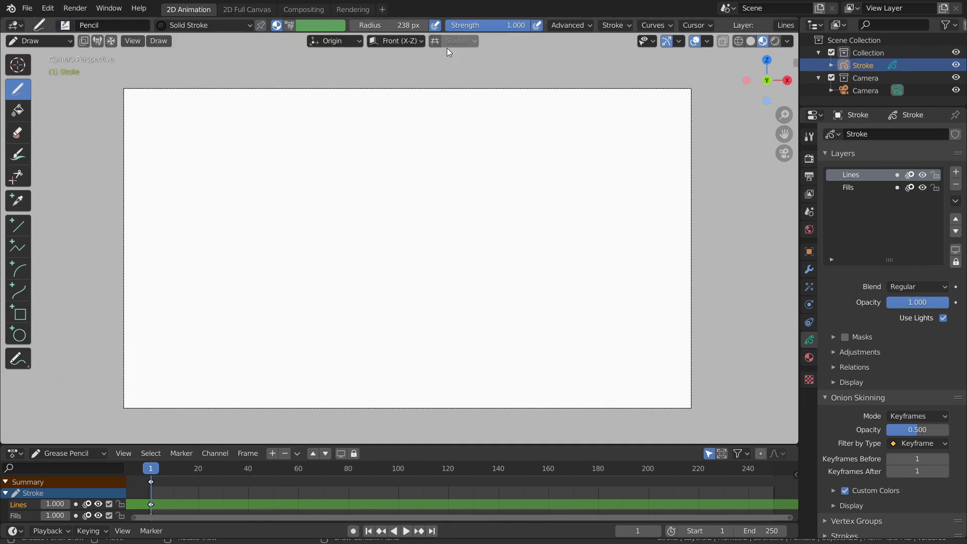
{"action": "mouse_move", "coordinate": [401, 193]}
{"action": "left_mouse_down"}
{"action": "mouse_move", "coordinate": [484, 234]}
{"action": "mouse_move", "coordinate": [443, 317]}
{"action": "mouse_move", "coordinate": [398, 349]}
{"action": "mouse_move", "coordinate": [404, 359]}
{"action": "mouse_move", "coordinate": [356, 247]}
{"action": "mouse_move", "coordinate": [216, 179]}
{"action": "mouse_move", "coordinate": [358, 174]}
{"action": "left_mouse_up"}
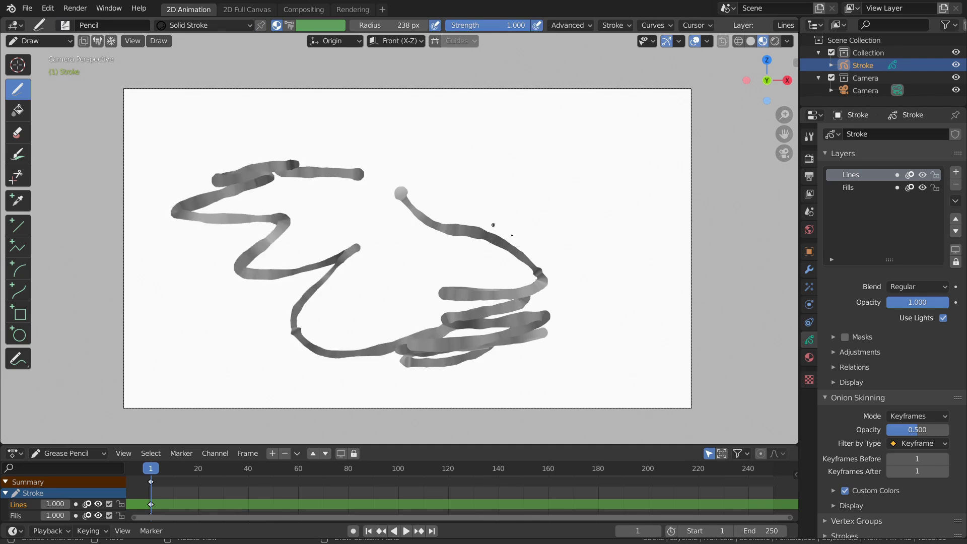
{"action": "key", "text": "ctrl+z"}
- Set the Randomize pressure and strength of the Pencil brush to 0.000 after testing and undoing one stroke
{"action": "left_click", "coordinate": [609, 23]}
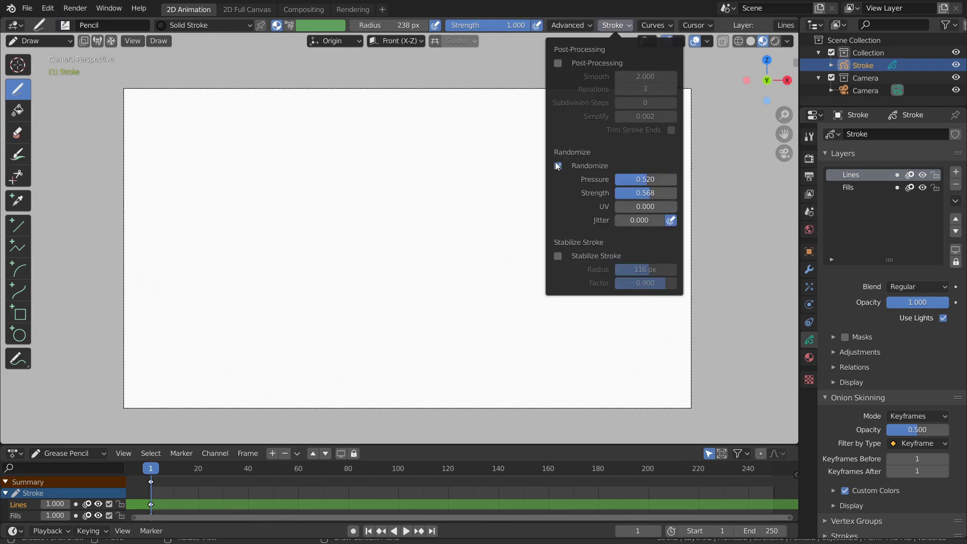
{"action": "mouse_move", "coordinate": [237, 237]}
{"action": "left_mouse_down"}
{"action": "mouse_move", "coordinate": [482, 213]}
{"action": "mouse_move", "coordinate": [336, 229]}
{"action": "mouse_move", "coordinate": [308, 287]}
{"action": "left_mouse_up"}
{"action": "key", "text": "ctrl+z"}
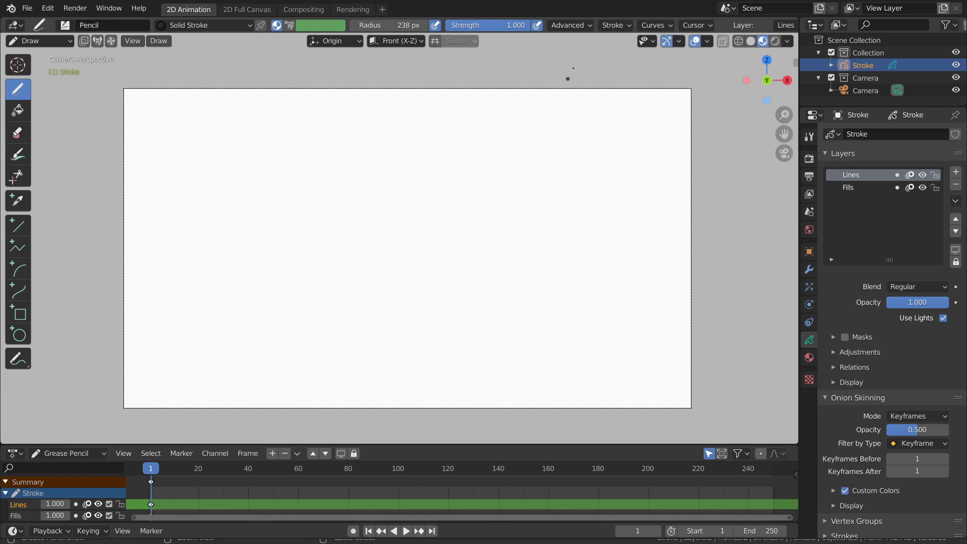
{"action": "left_click", "coordinate": [618, 25]}
{"action": "left_click", "coordinate": [558, 165]}
{"action": "mouse_move", "coordinate": [646, 180]}
{"action": "left_mouse_down"}
{"action": "mouse_move", "coordinate": [615, 179]}
{"action": "mouse_move", "coordinate": [616, 193]}
{"action": "left_mouse_up"}
- Draw three crossing strokes and an overlapping scribble with the Pencil brush, then undo them all
{"action": "mouse_move", "coordinate": [272, 240]}
{"action": "left_mouse_down"}
{"action": "mouse_move", "coordinate": [580, 241]}
{"action": "mouse_move", "coordinate": [662, 186]}
{"action": "left_mouse_up"}
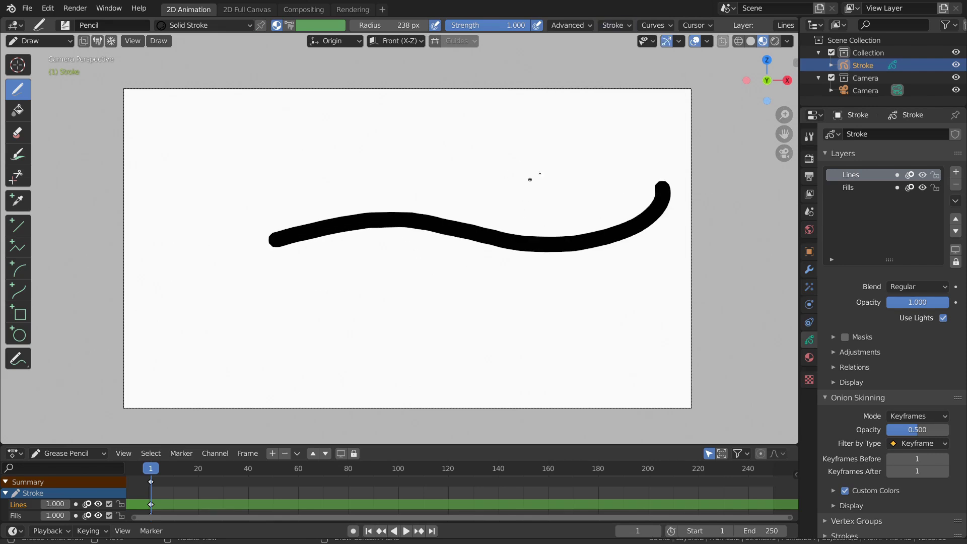
{"action": "left_click_drag", "start_coordinate": [582, 165], "coordinate": [374, 336]}
{"action": "left_click_drag", "start_coordinate": [319, 259], "coordinate": [639, 325]}
{"action": "scroll", "coordinate": [280, 218], "scroll_direction": "up", "scroll_amount": 3}
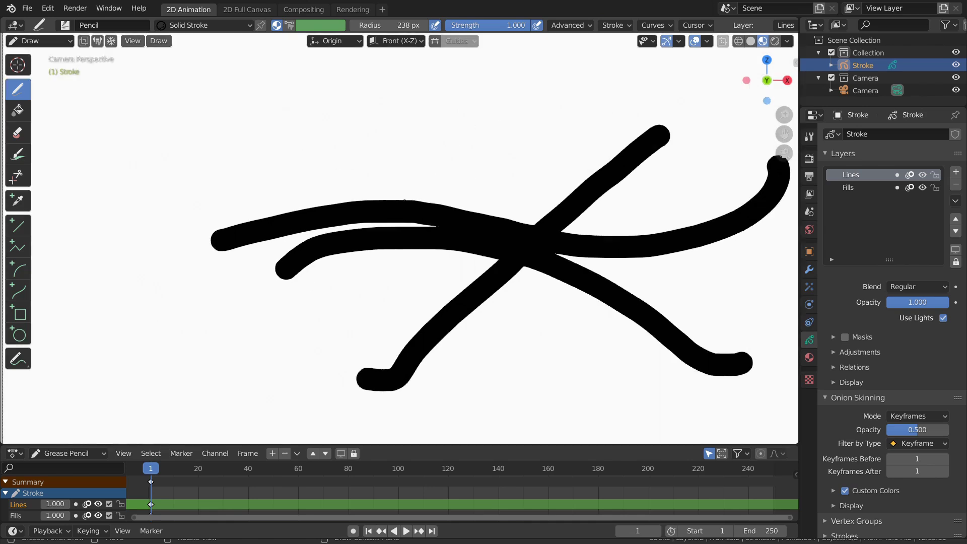
{"action": "mouse_move", "coordinate": [280, 218]}
{"action": "left_mouse_down"}
{"action": "mouse_move", "coordinate": [513, 139]}
{"action": "mouse_move", "coordinate": [778, 152]}
{"action": "mouse_move", "coordinate": [561, 184]}
{"action": "mouse_move", "coordinate": [353, 199]}
{"action": "left_mouse_up"}
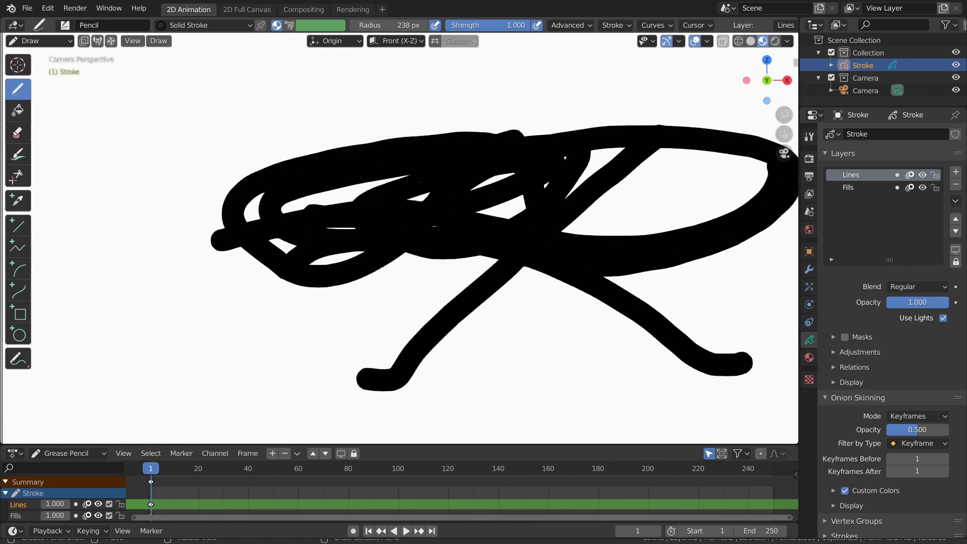
{"action": "scroll", "coordinate": [224, 218], "scroll_direction": "down", "scroll_amount": 3}
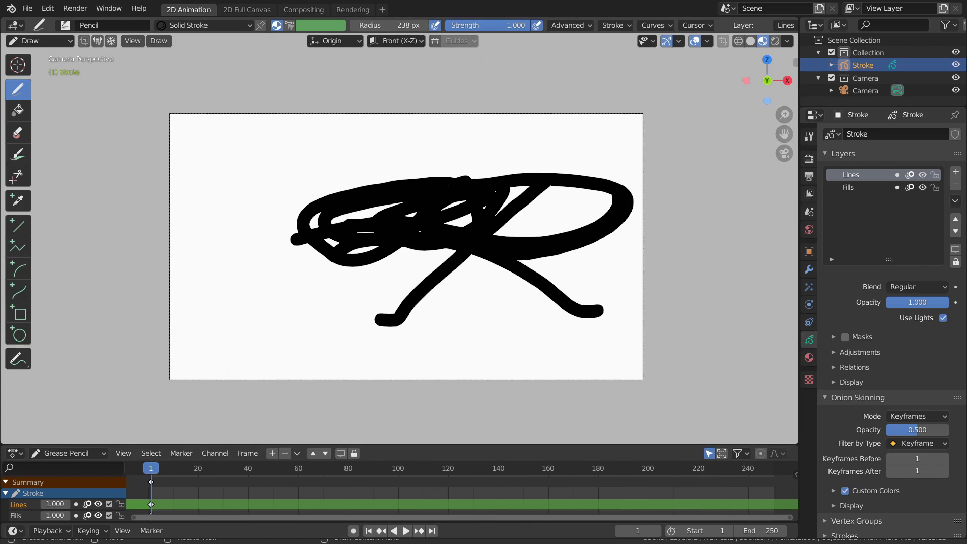
{"action": "key", "text": "ctrl+z"}
{"action": "key", "text": "ctrl+z"}
{"action": "key", "text": "ctrl+z"}
{"action": "key", "text": "ctrl+z"}
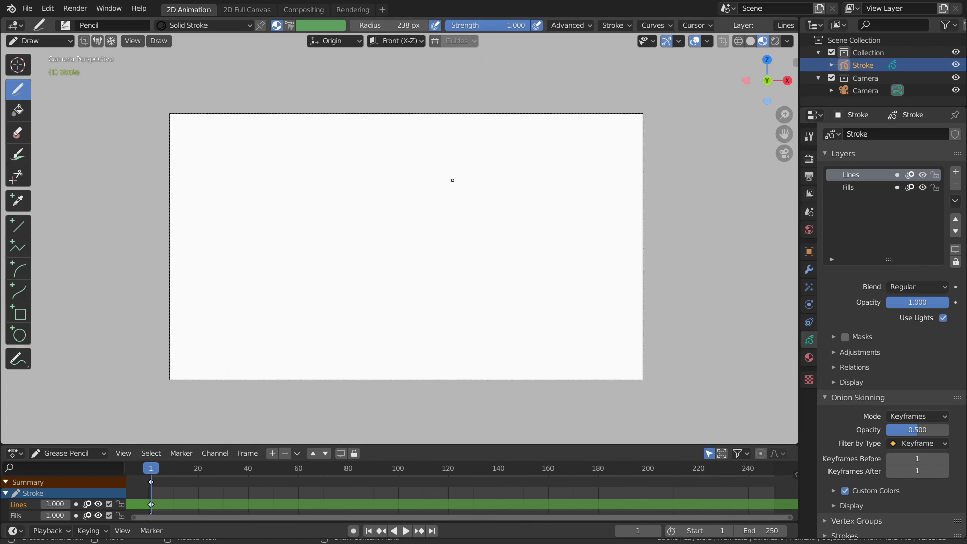
- Set the Pencil brush radius to 61 px and enable its Post-Processing and Stabilize Stroke options
{"action": "key", "text": "f"}
{"action": "left_click", "coordinate": [369, 197]}
{"action": "scroll", "coordinate": [360, 196], "scroll_direction": "up", "scroll_amount": 1}
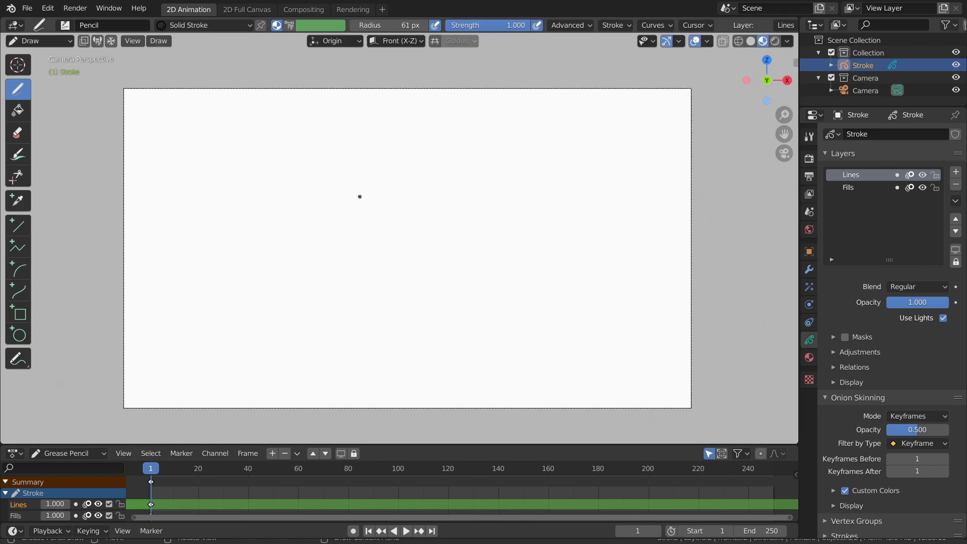
{"action": "left_click", "coordinate": [612, 25]}
{"action": "left_click", "coordinate": [558, 63]}
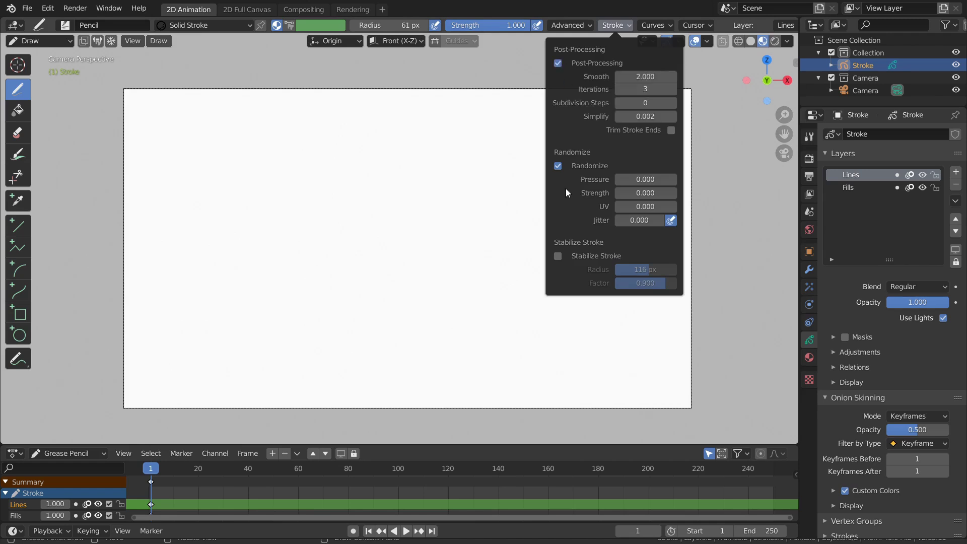
{"action": "left_click", "coordinate": [558, 256]}
- Test a stabilized stroke, undo it, and set the Stabilize Stroke radius to 43 px
{"action": "left_click_drag", "start_coordinate": [368, 169], "coordinate": [389, 226]}
{"action": "key", "text": "ctrl+z"}
{"action": "left_click", "coordinate": [613, 26]}
{"action": "left_click_drag", "start_coordinate": [624, 265], "coordinate": [618, 266]}
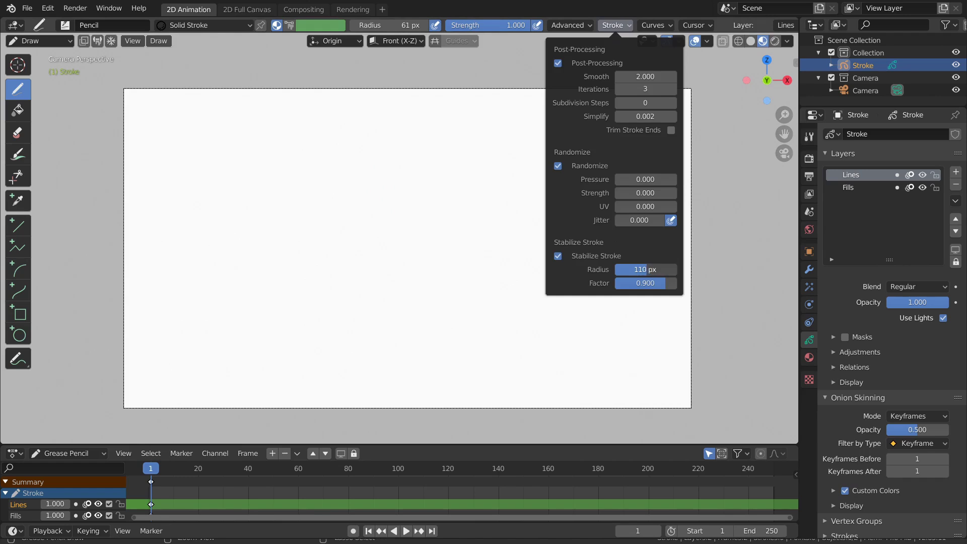
- Draw a small stabilized circle in the upper middle of the canvas and undo it
{"action": "scroll", "coordinate": [403, 142], "scroll_direction": "up", "scroll_amount": 1}
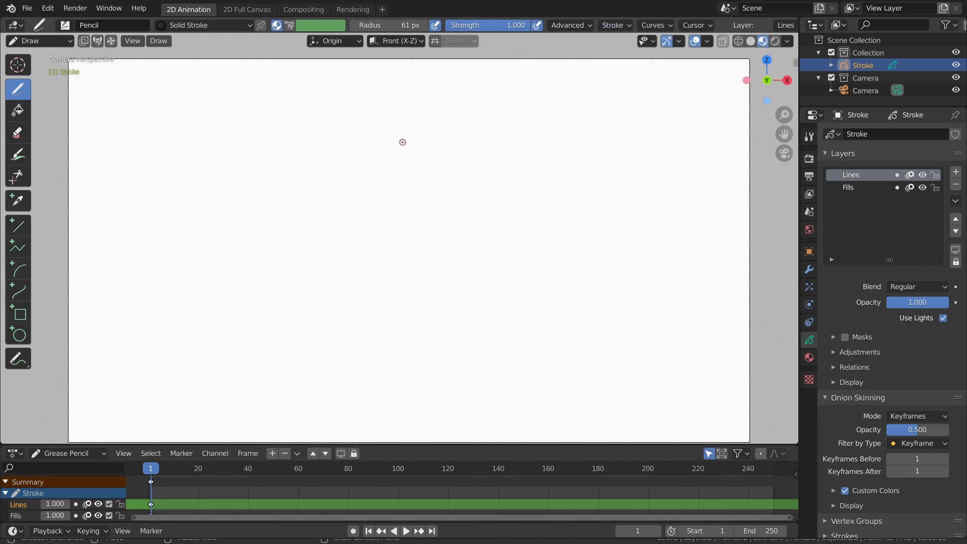
{"action": "mouse_move", "coordinate": [377, 148]}
{"action": "left_mouse_down"}
{"action": "mouse_move", "coordinate": [375, 187]}
{"action": "mouse_move", "coordinate": [403, 196]}
{"action": "mouse_move", "coordinate": [427, 183]}
{"action": "mouse_move", "coordinate": [429, 146]}
{"action": "mouse_move", "coordinate": [383, 142]}
{"action": "left_mouse_up"}
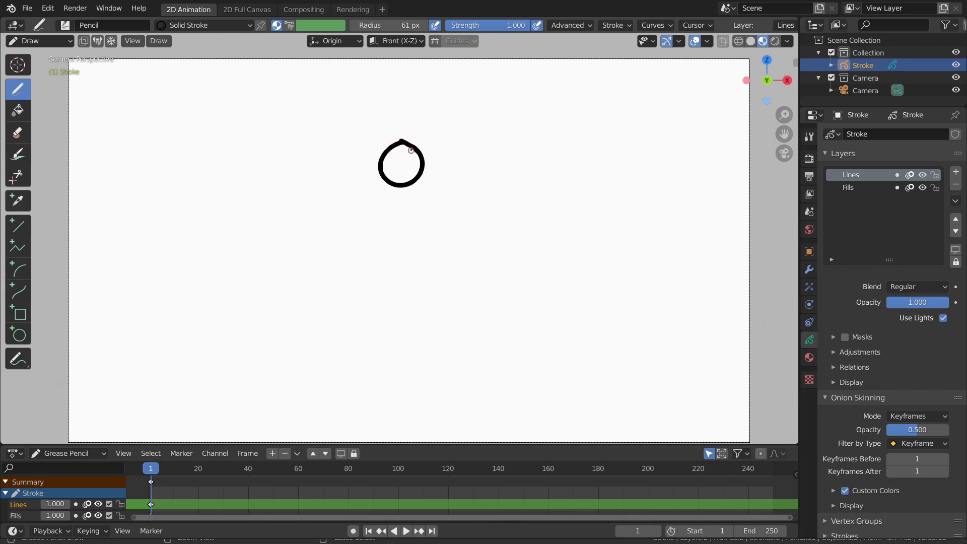
{"action": "key", "text": "ctrl+z"}
{"action": "scroll", "coordinate": [297, 159], "scroll_direction": "down", "scroll_amount": 1}
{"action": "scroll", "coordinate": [232, 213], "scroll_direction": "up", "scroll_amount": 1}
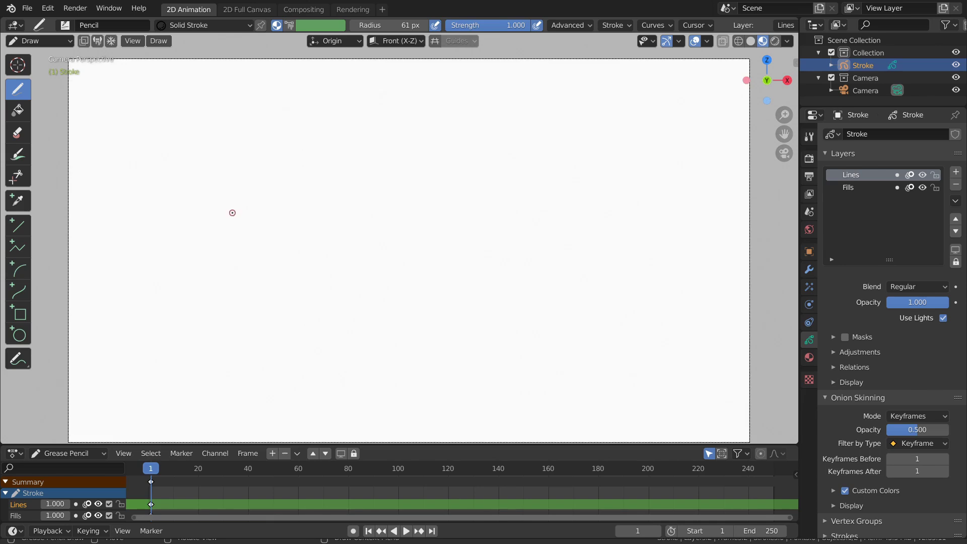
- Draw a small teardrop-shaped loop on each frame from 1 to 7, placing each one further to the right
{"action": "mouse_move", "coordinate": [191, 157]}
{"action": "left_mouse_down"}
{"action": "mouse_move", "coordinate": [149, 175]}
{"action": "mouse_move", "coordinate": [147, 199]}
{"action": "mouse_move", "coordinate": [174, 211]}
{"action": "mouse_move", "coordinate": [190, 202]}
{"action": "mouse_move", "coordinate": [204, 173]}
{"action": "mouse_move", "coordinate": [191, 144]}
{"action": "mouse_move", "coordinate": [170, 144]}
{"action": "mouse_move", "coordinate": [202, 154]}
{"action": "mouse_move", "coordinate": [190, 167]}
{"action": "mouse_move", "coordinate": [190, 198]}
{"action": "mouse_move", "coordinate": [221, 212]}
{"action": "mouse_move", "coordinate": [237, 179]}
{"action": "mouse_move", "coordinate": [199, 146]}
{"action": "left_mouse_up"}
{"action": "key", "text": "Right"}
{"action": "key", "text": "Right"}
{"action": "mouse_move", "coordinate": [259, 153]}
{"action": "left_mouse_down"}
{"action": "mouse_move", "coordinate": [226, 173]}
{"action": "mouse_move", "coordinate": [231, 213]}
{"action": "mouse_move", "coordinate": [263, 210]}
{"action": "mouse_move", "coordinate": [277, 177]}
{"action": "mouse_move", "coordinate": [242, 141]}
{"action": "mouse_move", "coordinate": [291, 150]}
{"action": "mouse_move", "coordinate": [263, 186]}
{"action": "mouse_move", "coordinate": [291, 208]}
{"action": "mouse_move", "coordinate": [316, 189]}
{"action": "mouse_move", "coordinate": [317, 167]}
{"action": "mouse_move", "coordinate": [283, 139]}
{"action": "mouse_move", "coordinate": [312, 197]}
{"action": "mouse_move", "coordinate": [353, 191]}
{"action": "mouse_move", "coordinate": [359, 168]}
{"action": "mouse_move", "coordinate": [318, 139]}
{"action": "left_mouse_up"}
{"action": "key", "text": "Right"}
{"action": "key", "text": "Right"}
{"action": "key", "text": "Right"}
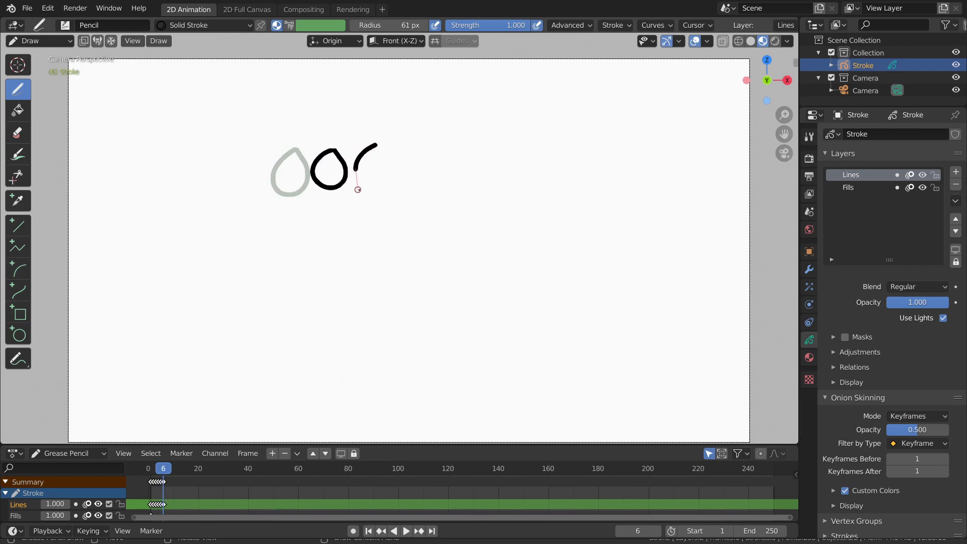
{"action": "mouse_move", "coordinate": [358, 189]}
{"action": "left_mouse_down"}
{"action": "mouse_move", "coordinate": [398, 179]}
{"action": "mouse_move", "coordinate": [390, 144]}
{"action": "mouse_move", "coordinate": [361, 133]}
{"action": "left_mouse_up"}
{"action": "key", "text": "Right"}
{"action": "mouse_move", "coordinate": [417, 145]}
{"action": "left_mouse_down"}
{"action": "mouse_move", "coordinate": [391, 162]}
{"action": "mouse_move", "coordinate": [423, 190]}
{"action": "mouse_move", "coordinate": [440, 153]}
{"action": "mouse_move", "coordinate": [421, 132]}
{"action": "mouse_move", "coordinate": [448, 201]}
{"action": "left_mouse_up"}
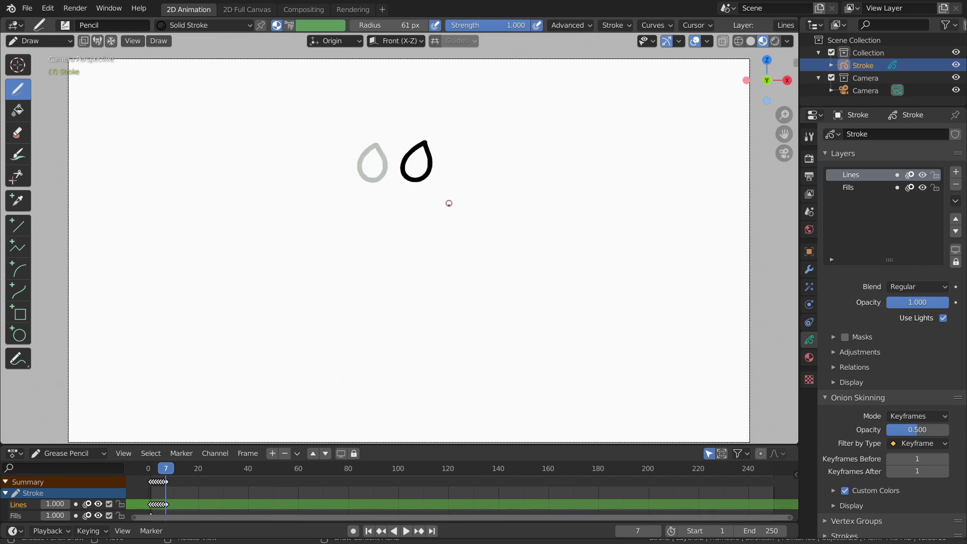
- Play back the frame-by-frame loop animation, stop it, and return to frame 1
{"action": "scroll", "coordinate": [443, 499], "scroll_direction": "up", "scroll_amount": 2}
{"action": "mouse_move", "coordinate": [397, 519]}
{"action": "middle_mouse_down"}
{"action": "mouse_move", "coordinate": [449, 509]}
{"action": "mouse_move", "coordinate": [472, 527]}
{"action": "middle_mouse_up"}
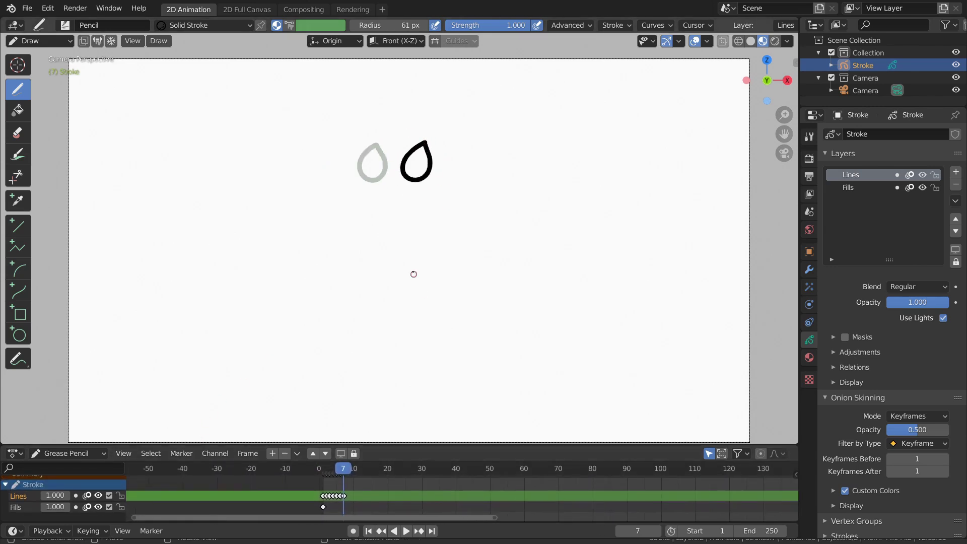
{"action": "key", "text": "space"}
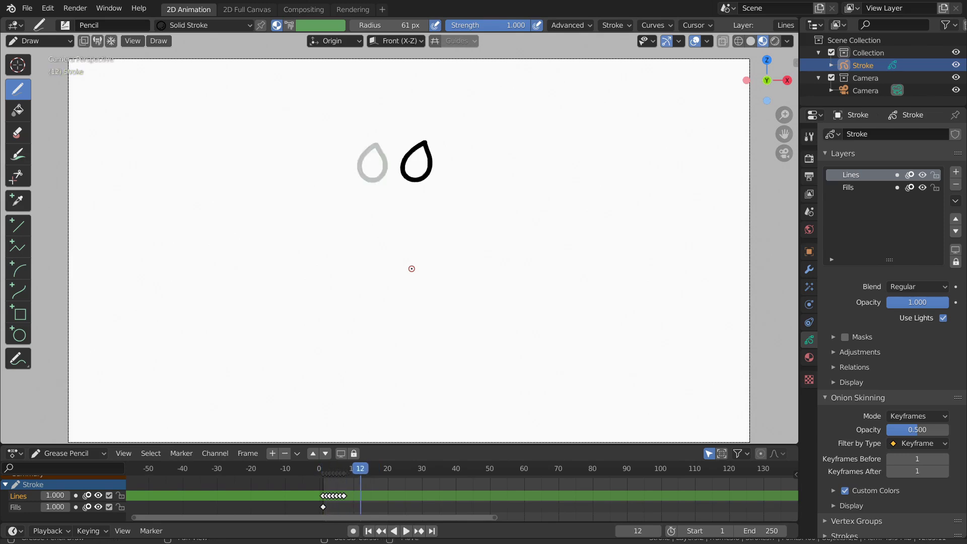
{"action": "key", "text": "space"}
{"action": "key", "text": "shift+Left"}
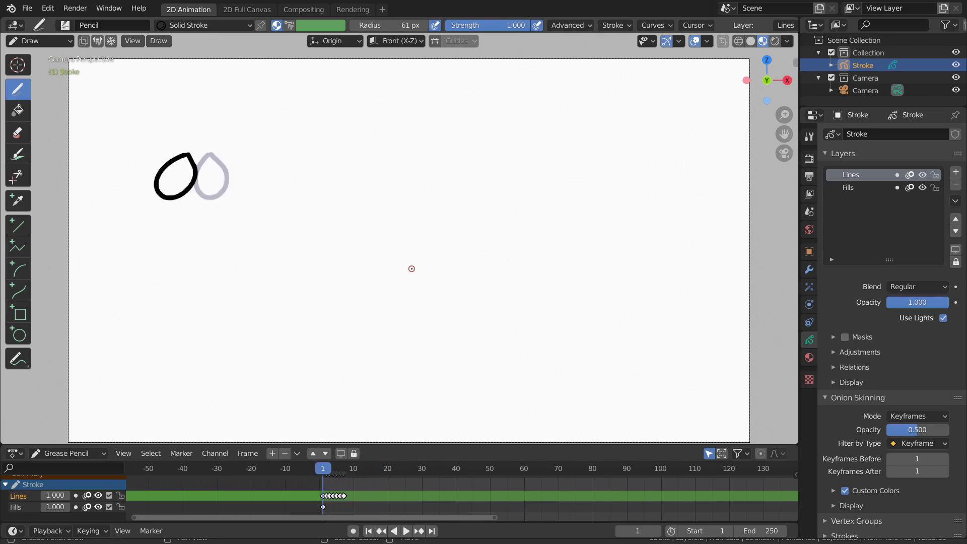
- Draw a long wavy stroke below the loop on frame 1 with the stabilized Pencil brush
{"action": "scroll", "coordinate": [348, 266], "scroll_direction": "down", "scroll_amount": 2}
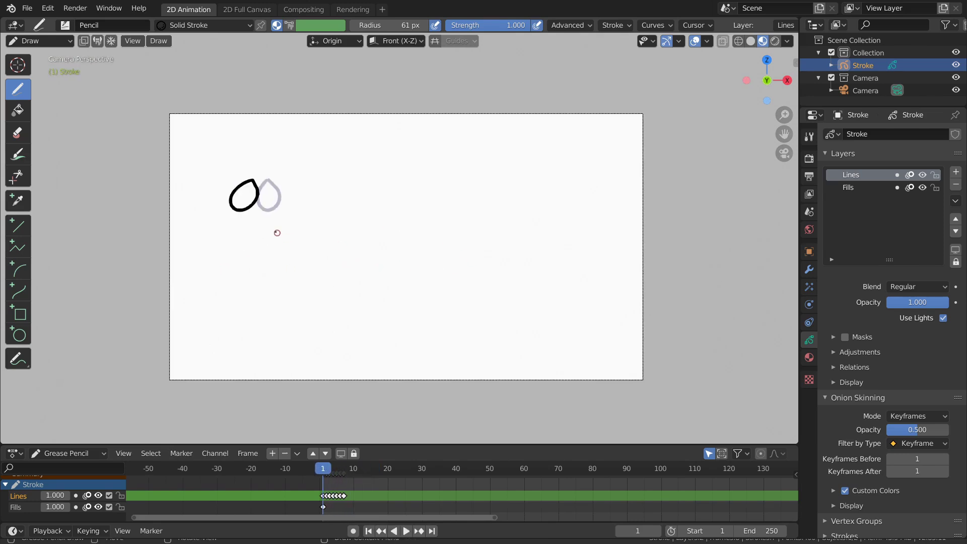
{"action": "mouse_move", "coordinate": [260, 277]}
{"action": "left_mouse_down"}
{"action": "mouse_move", "coordinate": [308, 236]}
{"action": "mouse_move", "coordinate": [403, 284]}
{"action": "mouse_move", "coordinate": [491, 220]}
{"action": "left_mouse_up"}
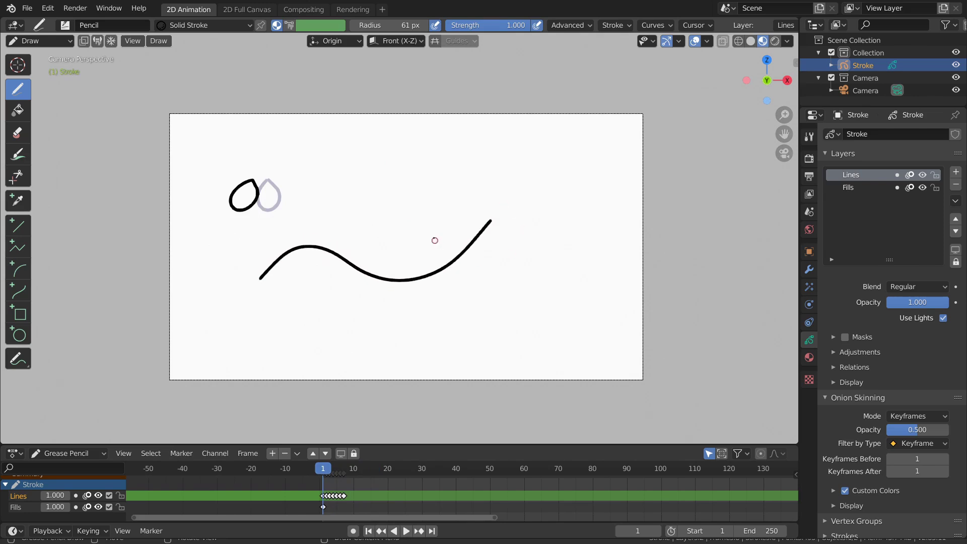
{"action": "scroll", "coordinate": [444, 236], "scroll_direction": "up", "scroll_amount": 2}
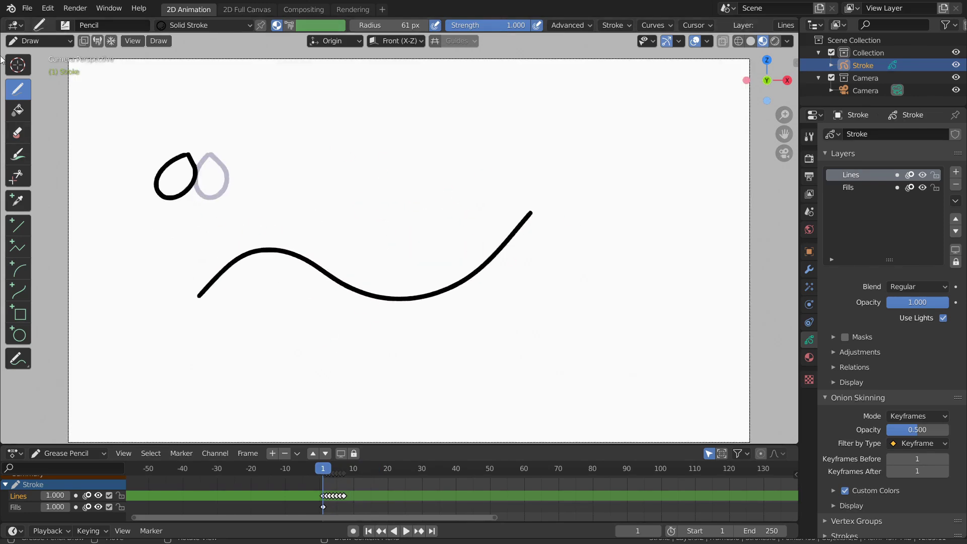
- Erase the loop and wavy stroke on frame 1 using Eraser Soft with a 209 px radius and 0.355 strength
{"action": "left_click", "coordinate": [10, 132]}
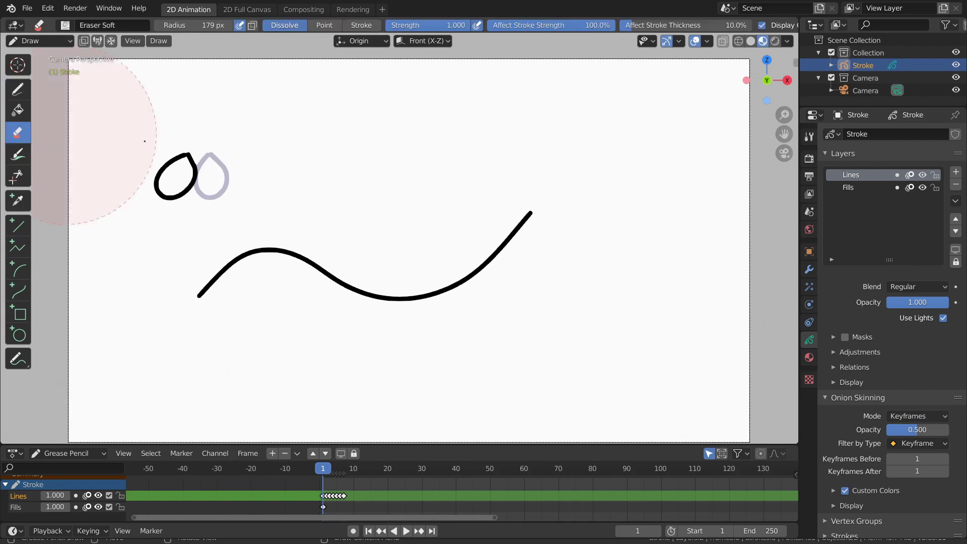
{"action": "key", "text": "f"}
{"action": "left_click", "coordinate": [356, 222]}
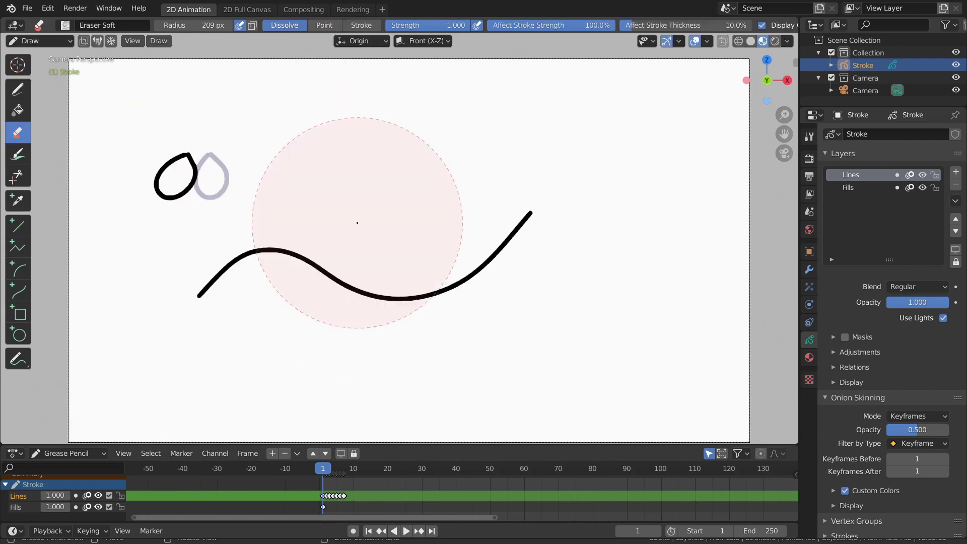
{"action": "key", "text": "shift+f"}
{"action": "left_click", "coordinate": [409, 298]}
{"action": "left_click", "coordinate": [409, 297]}
{"action": "mouse_move", "coordinate": [409, 297]}
{"action": "left_mouse_down"}
{"action": "mouse_move", "coordinate": [479, 317]}
{"action": "mouse_move", "coordinate": [548, 209]}
{"action": "mouse_move", "coordinate": [360, 280]}
{"action": "mouse_move", "coordinate": [401, 199]}
{"action": "mouse_move", "coordinate": [259, 292]}
{"action": "mouse_move", "coordinate": [304, 156]}
{"action": "mouse_move", "coordinate": [369, 128]}
{"action": "left_mouse_up"}
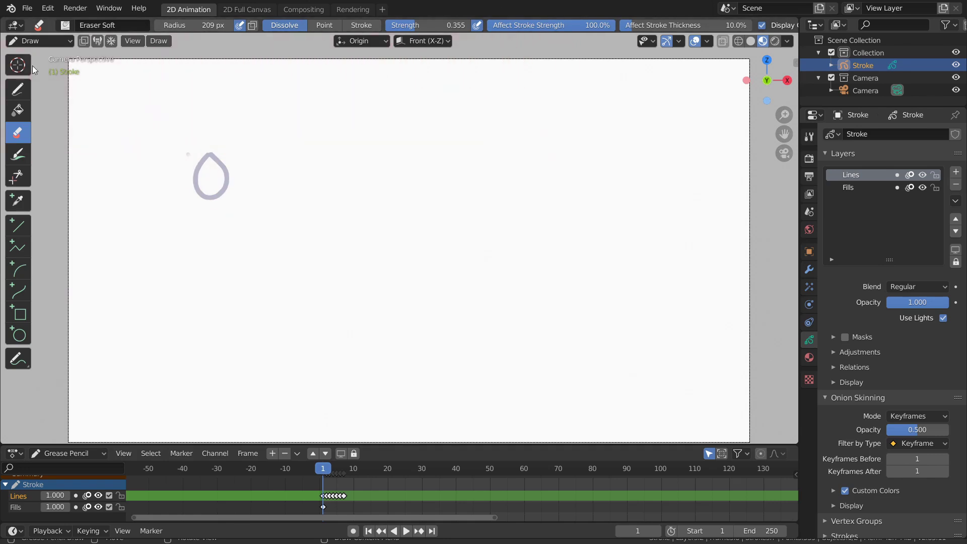
- Return to the Draw tool with the Pencil brush and review its available brushes and stroke settings
{"action": "left_click", "coordinate": [17, 89]}
{"action": "left_click", "coordinate": [65, 26]}
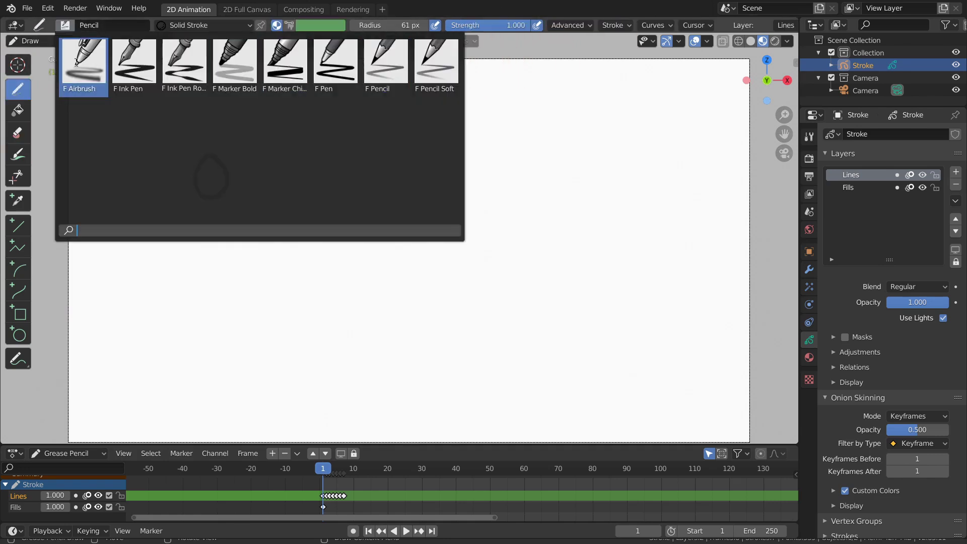
{"action": "key", "text": "Escape"}
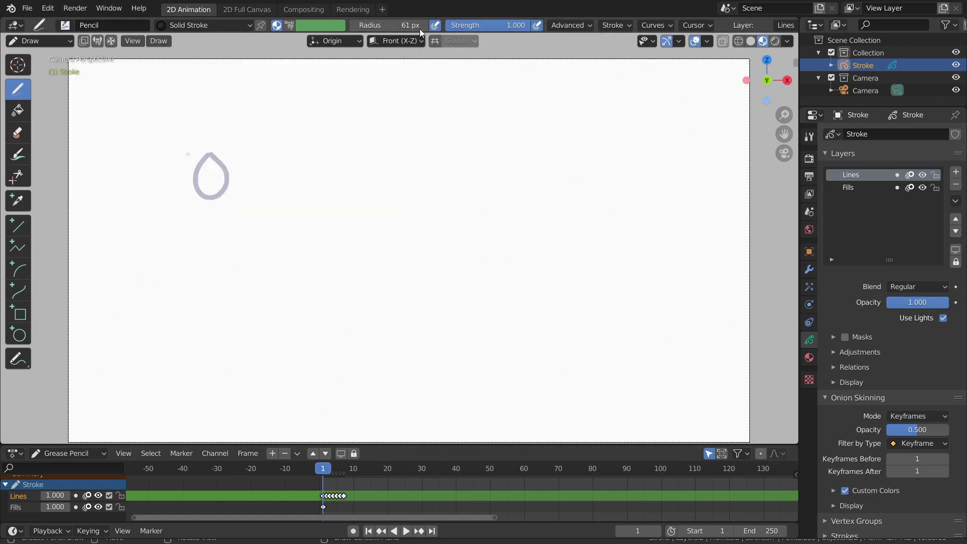
{"action": "left_click", "coordinate": [613, 25]}
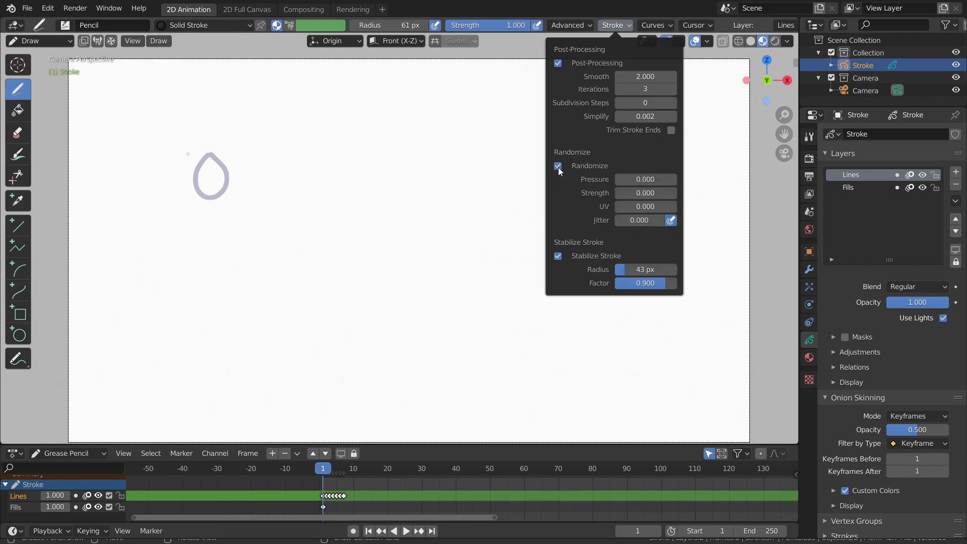
{"action": "scroll", "coordinate": [378, 210], "scroll_direction": "down", "scroll_amount": 2}
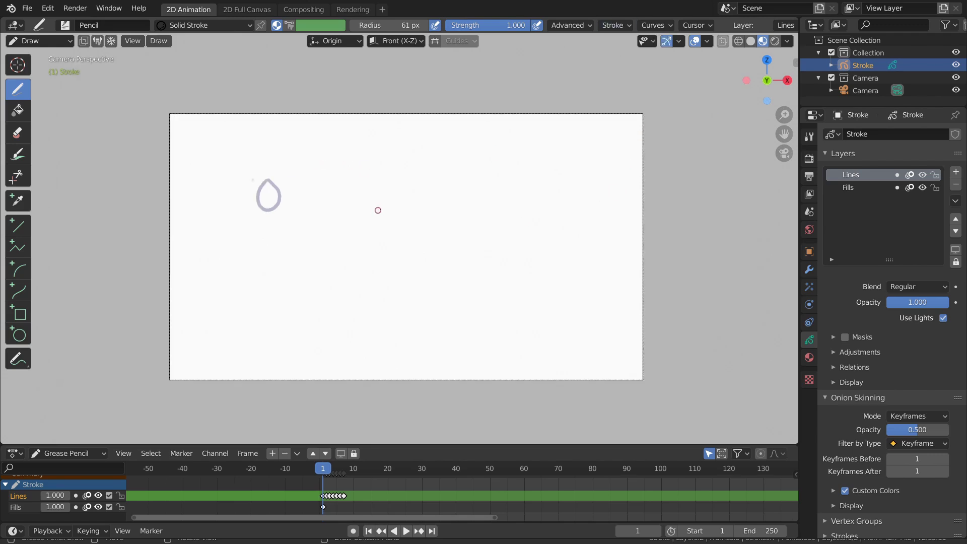
{"action": "scroll", "coordinate": [402, 202], "scroll_direction": "up", "scroll_amount": 1}
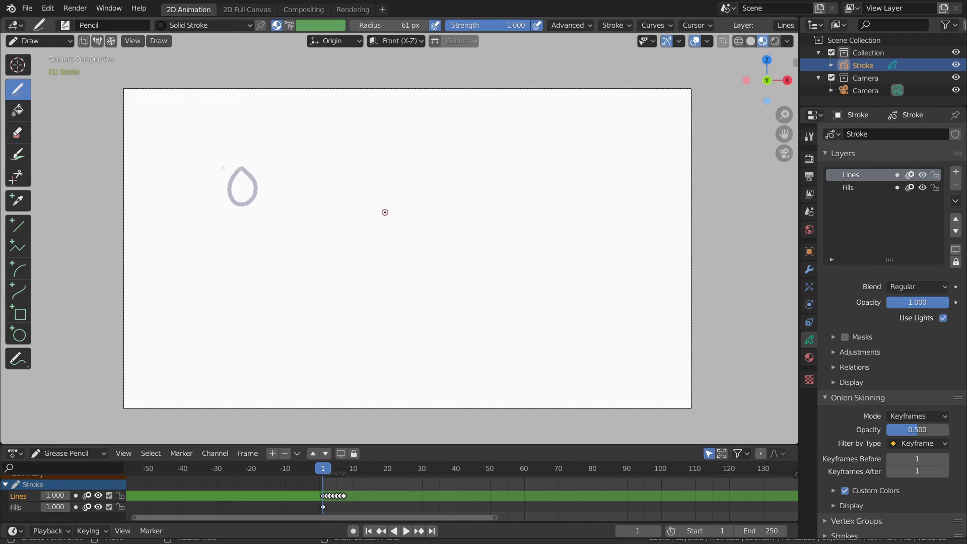
{"action": "mouse_move", "coordinate": [385, 212]}
{"action": "middle_mouse_down", "text": "shift"}
{"action": "mouse_move", "coordinate": [427, 191]}
{"action": "mouse_move", "coordinate": [393, 214]}
{"action": "middle_mouse_up", "text": "shift"}
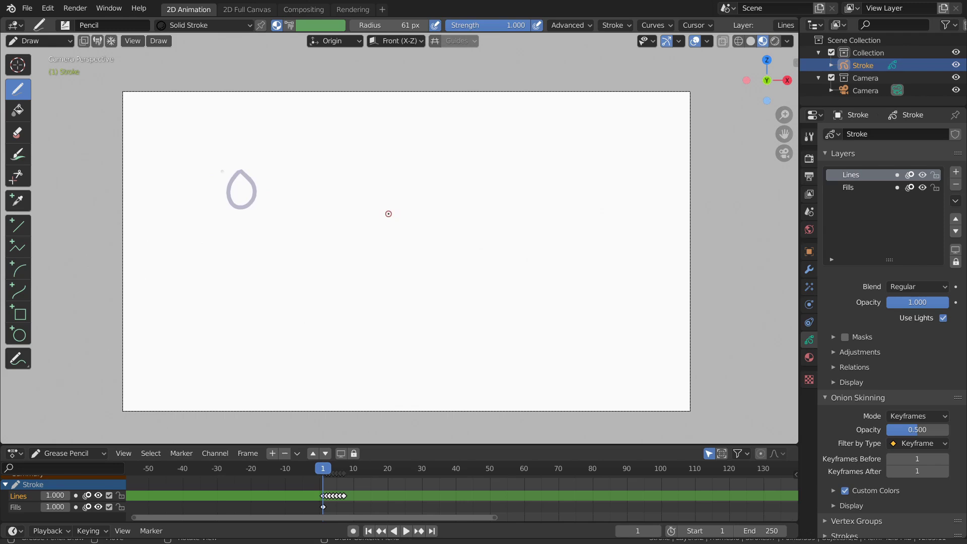